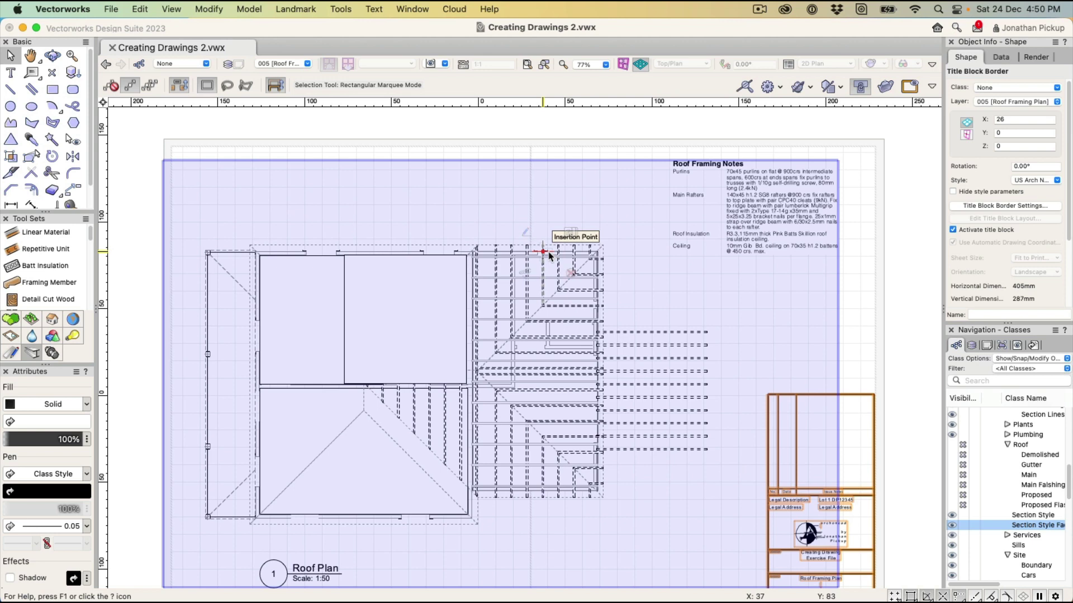
# - Select the Roof Plan viewport (Framing Plan view-3) on the Creating Drawings 2 sheet
pyautogui.click(544, 254)
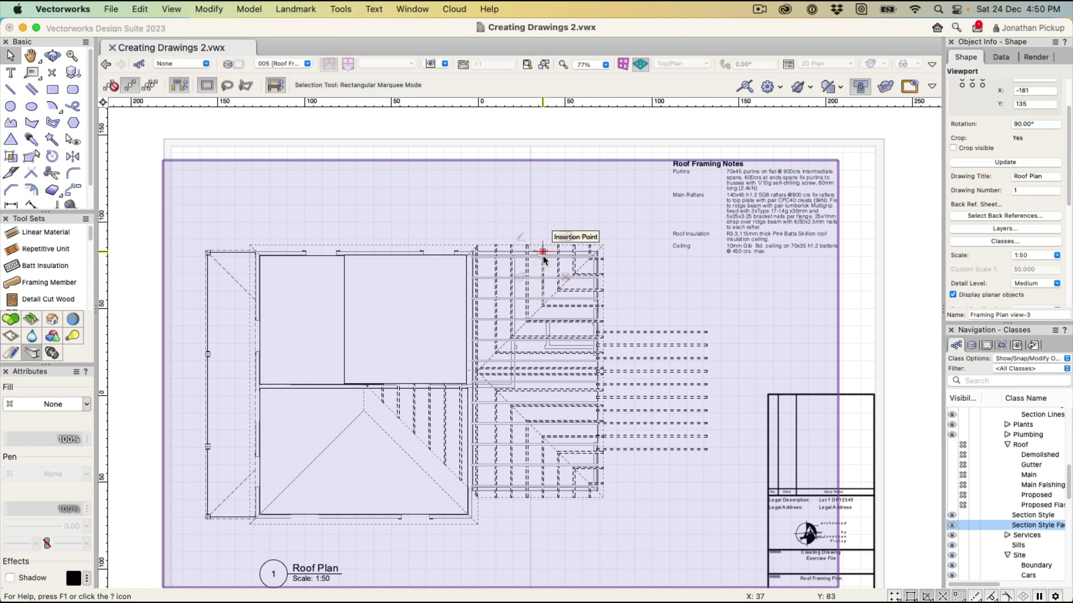
pyautogui.rightClick(545, 259)
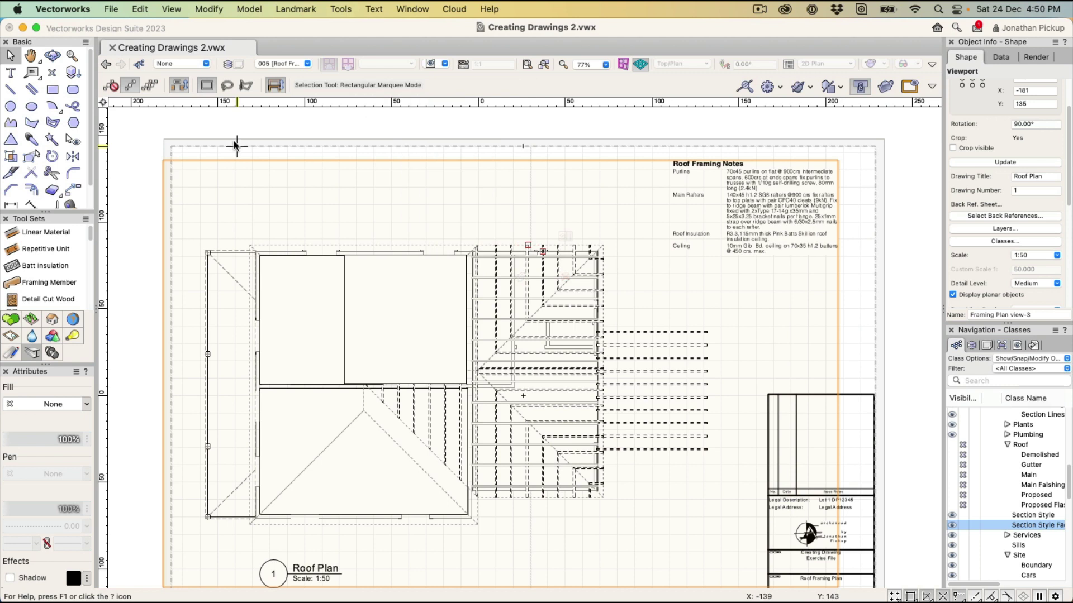
# - Cut a vertical section line across the Roof Plan viewport and set its viewing direction
pyautogui.click(172, 10)
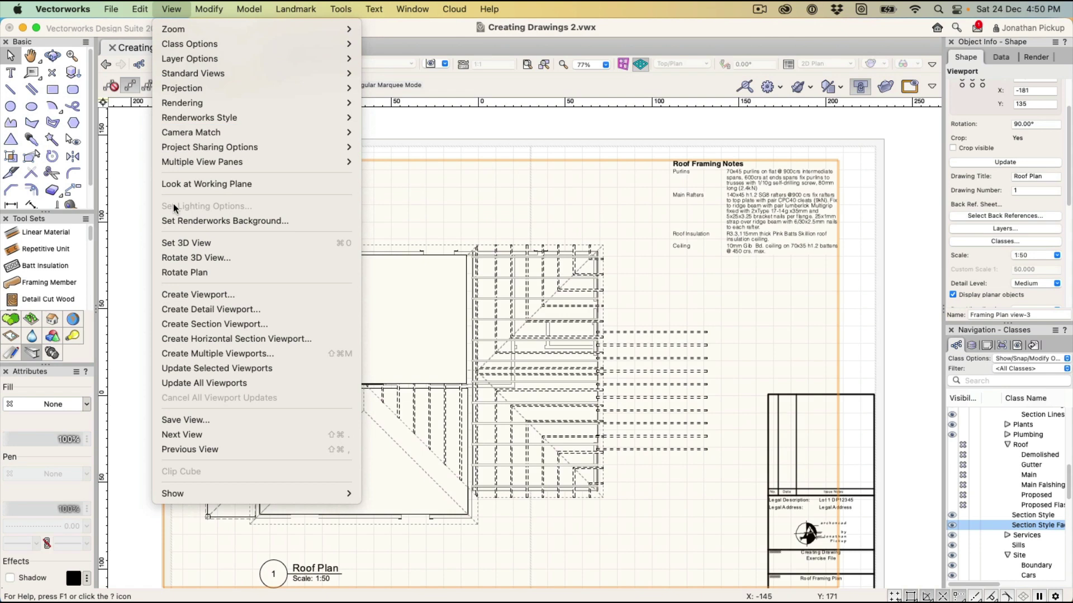
pyautogui.click(206, 324)
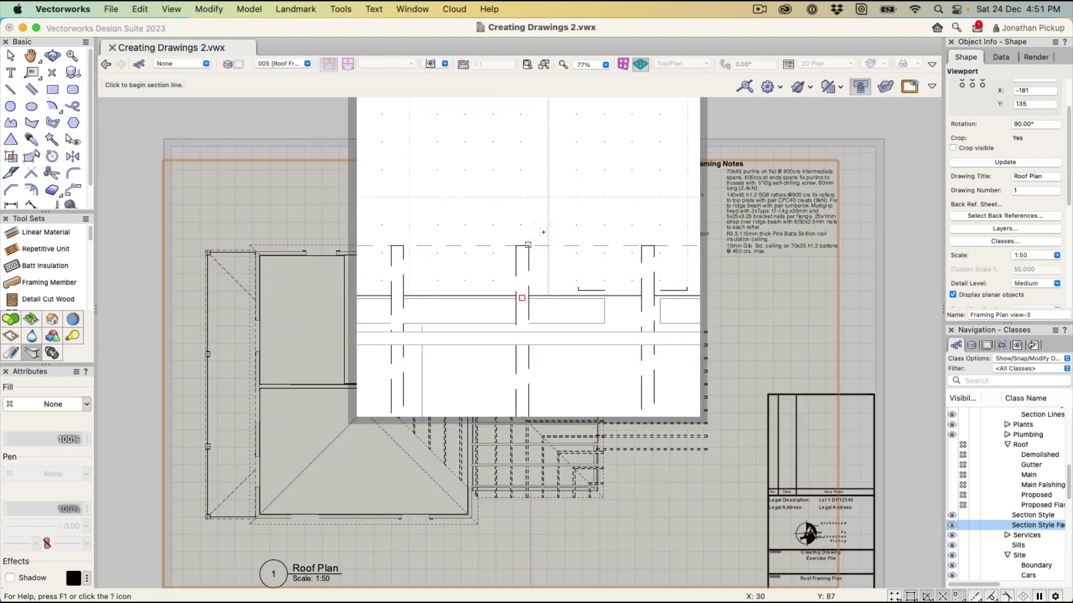
pyautogui.click(527, 244)
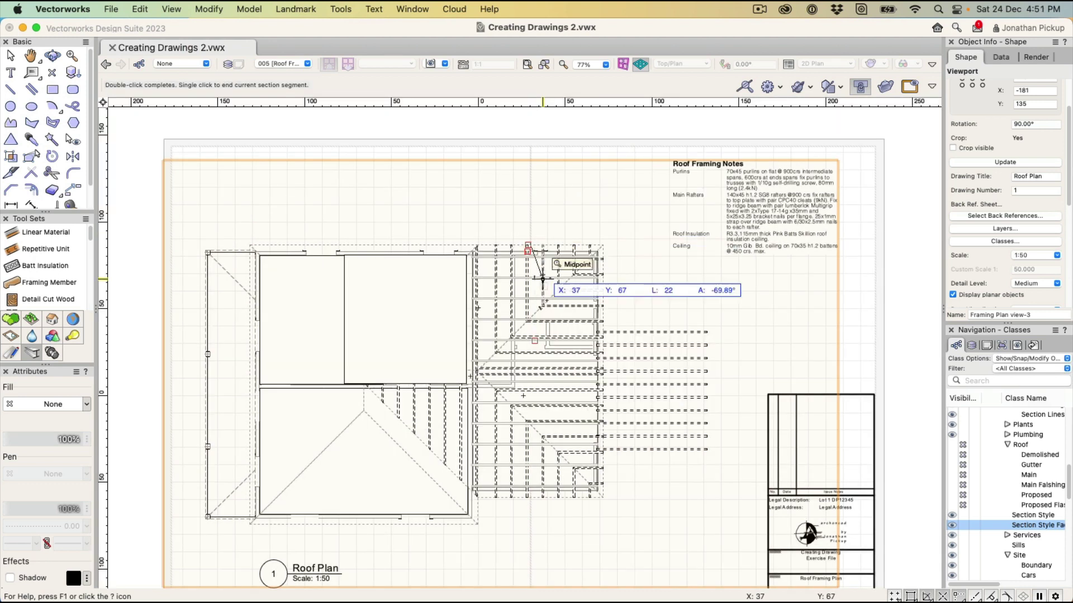
pyautogui.click(530, 559)
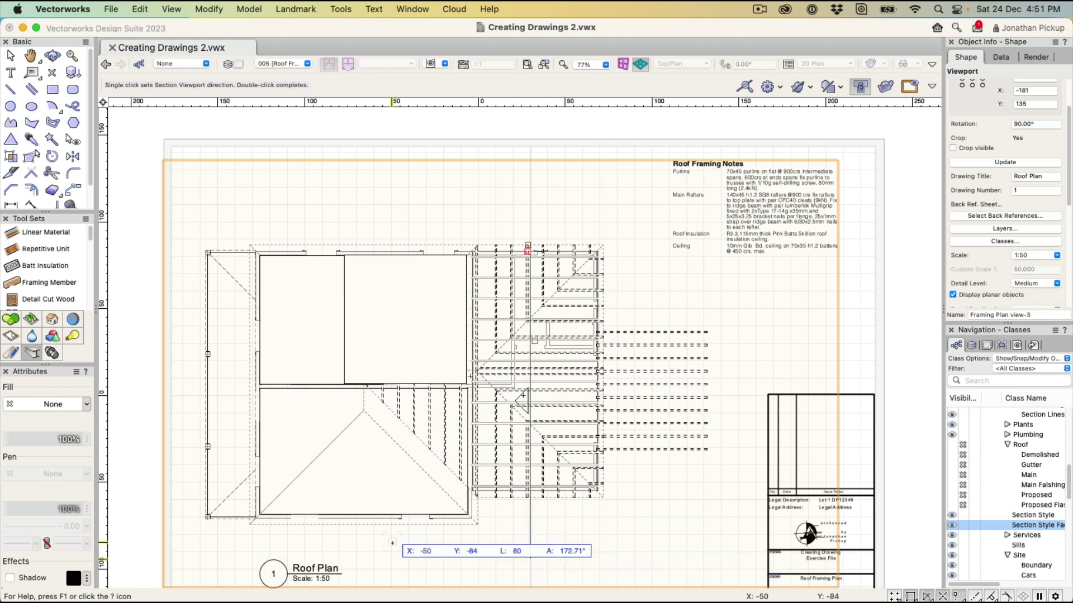
pyautogui.doubleClick(402, 559)
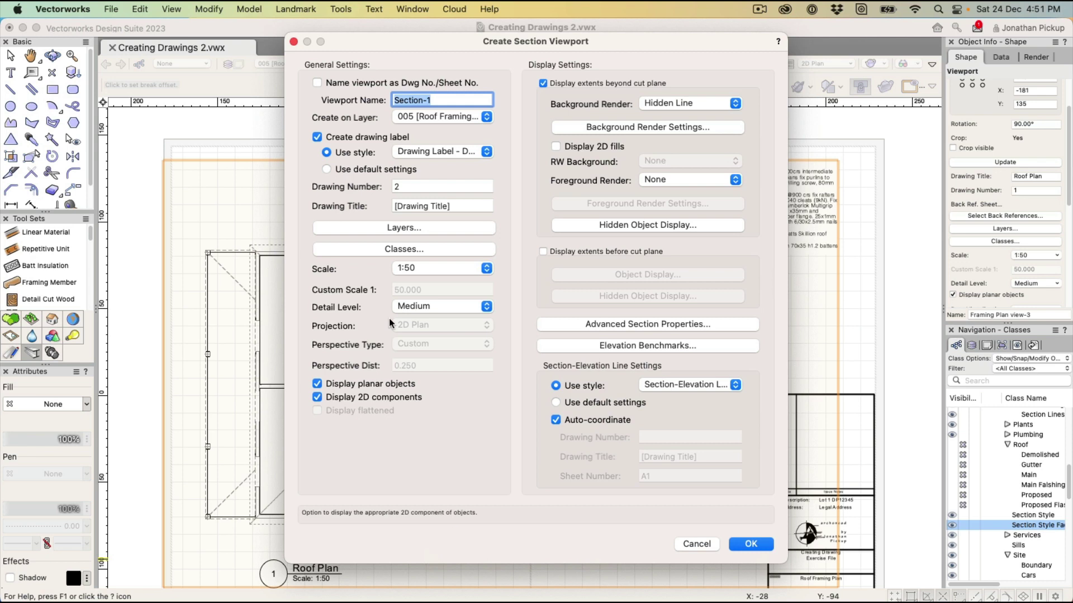
# - Set both the viewport name and the drawing title to 'Section A - A'
pyautogui.write('SECTION')
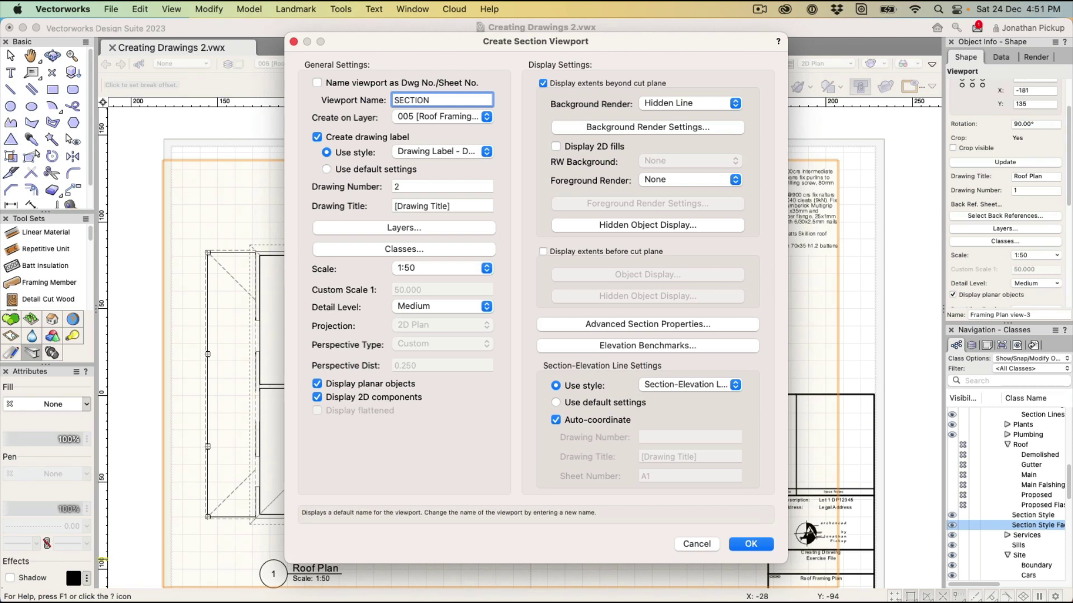
pyautogui.press('BackSpace')
pyautogui.press('BackSpace')
pyautogui.press('BackSpace')
pyautogui.press('BackSpace')
pyautogui.press('BackSpace')
pyautogui.press('BackSpace')
pyautogui.press('BackSpace')
pyautogui.write('exc')
pyautogui.press('BackSpace')
pyautogui.press('BackSpace')
pyautogui.write('ction A - A')
pyautogui.press('Tab')
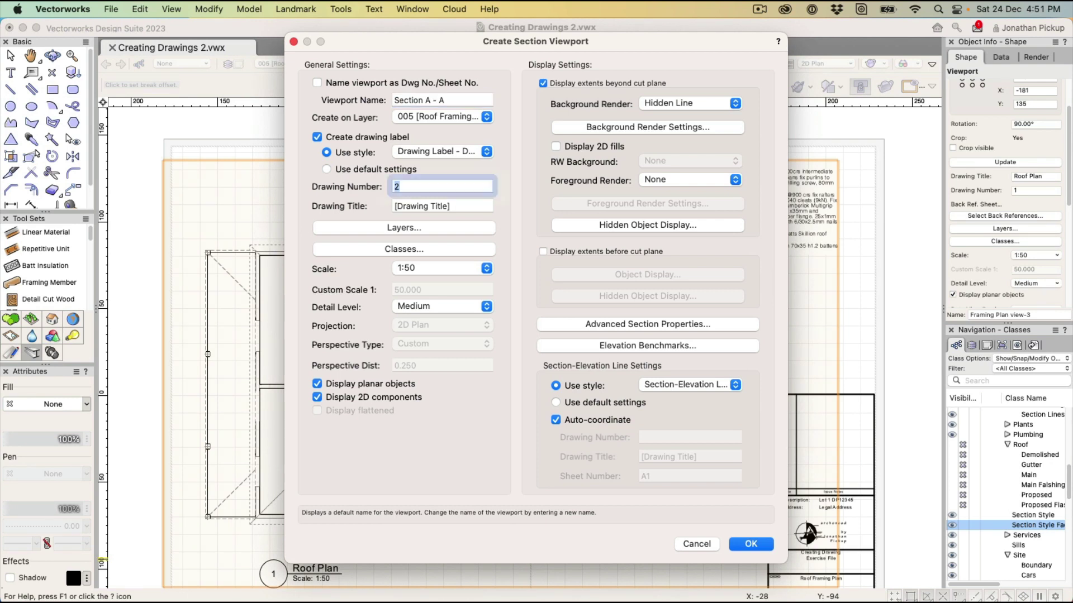
pyautogui.hotkey('shift', 'Tab')
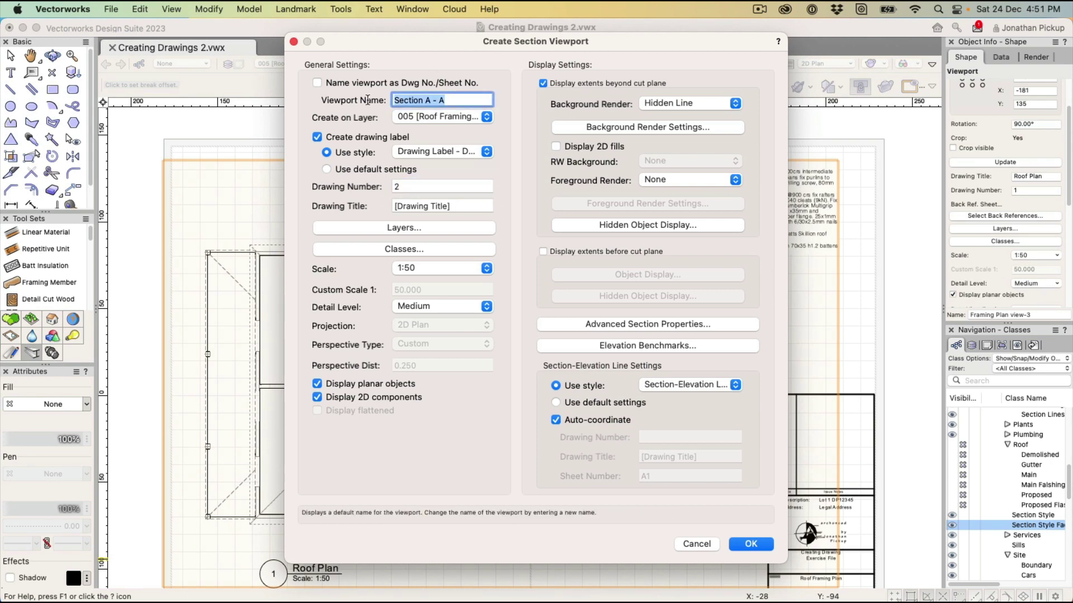
pyautogui.press('super+c')
pyautogui.click(436, 206)
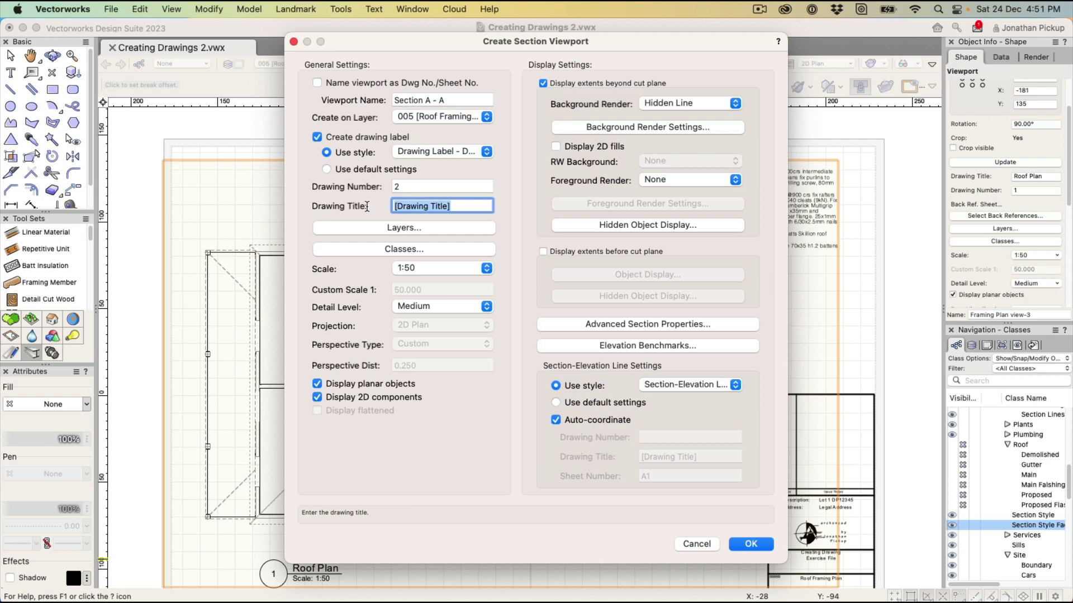
pyautogui.press('super+v')
# - Give it drawing number 1 and create it on layer 006 [Section A-A]
pyautogui.click(402, 189)
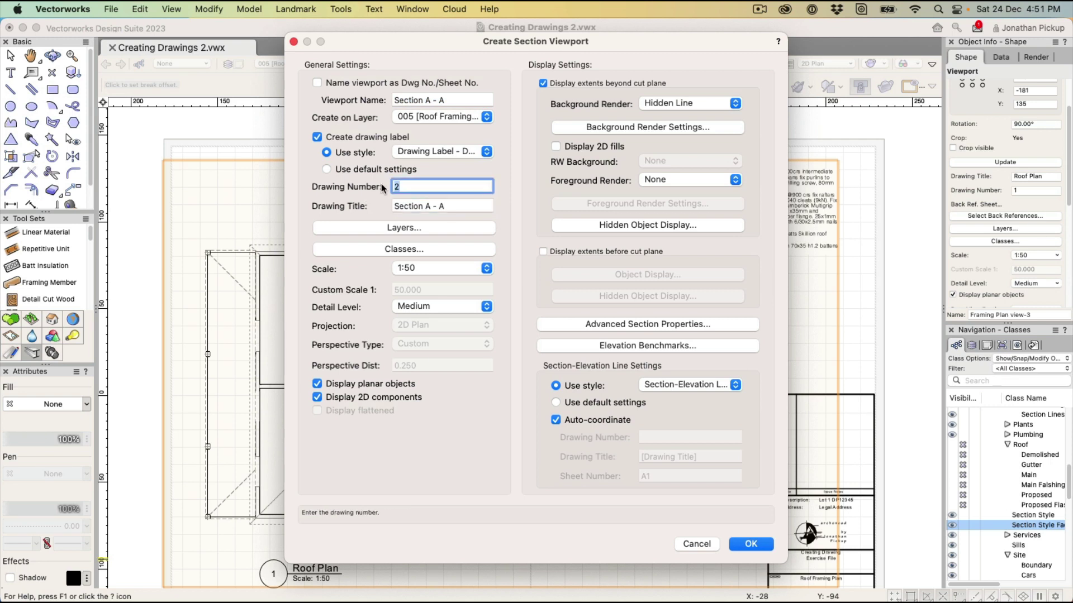
pyautogui.click(419, 114)
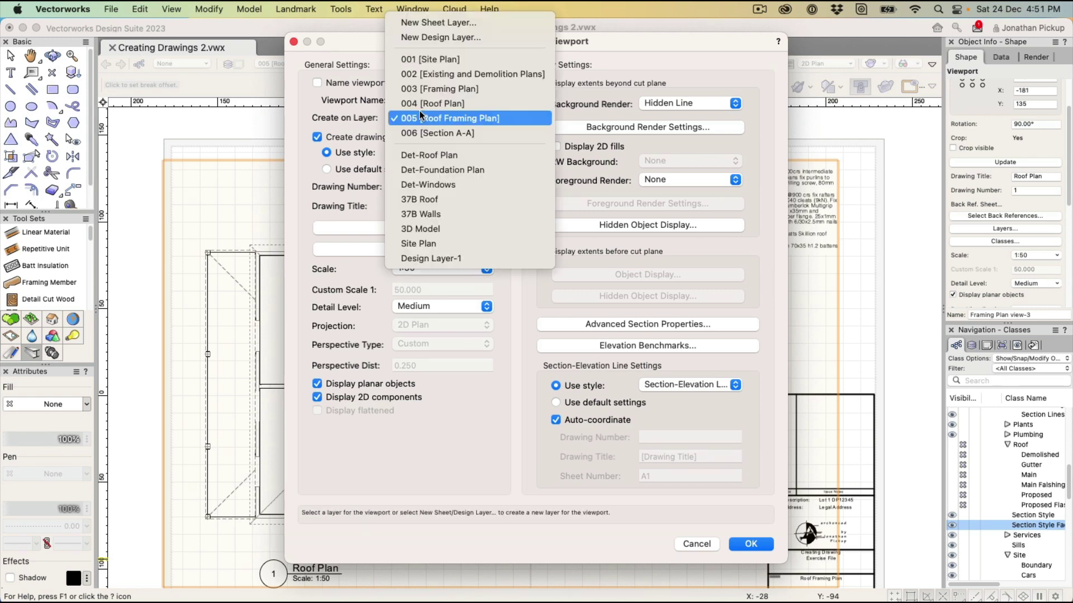
pyautogui.click(417, 134)
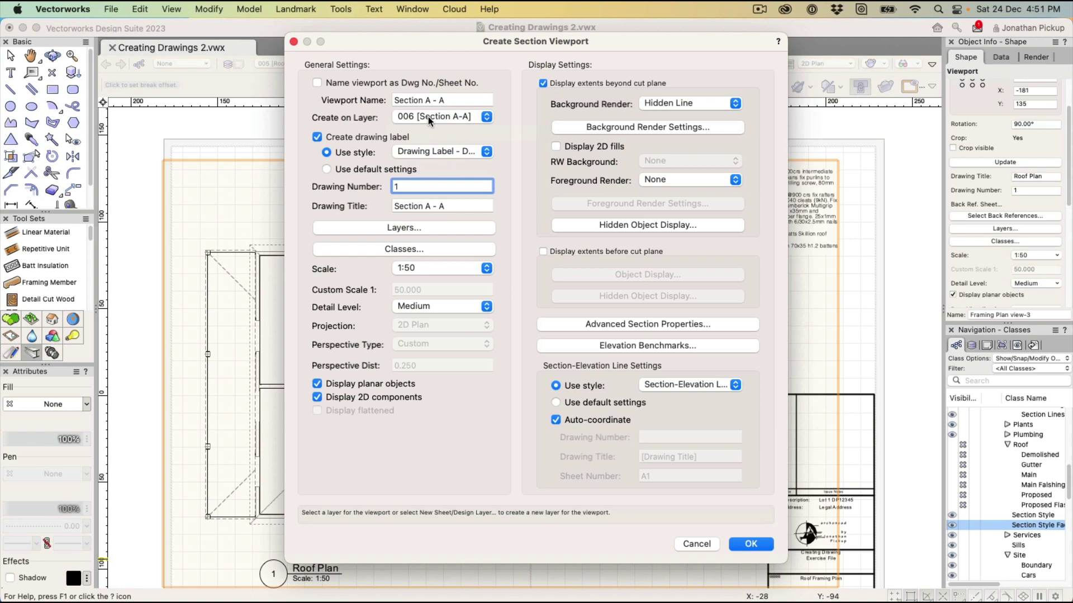
# - Keep layer visibility unchanged and make the wall, foundation-wall and wall-lining classes visible
pyautogui.click(421, 225)
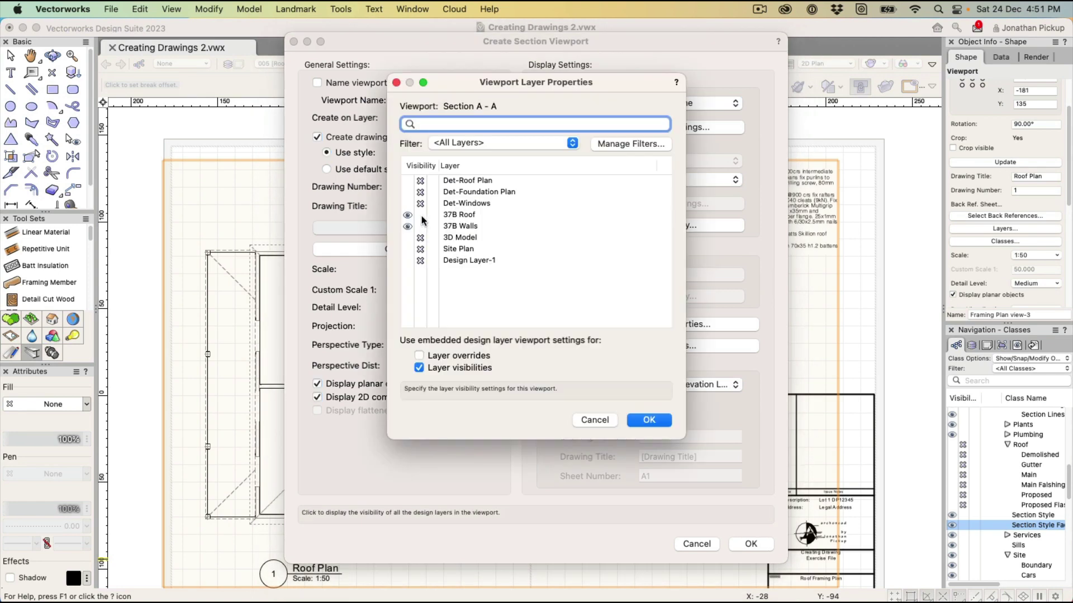
pyautogui.click(648, 420)
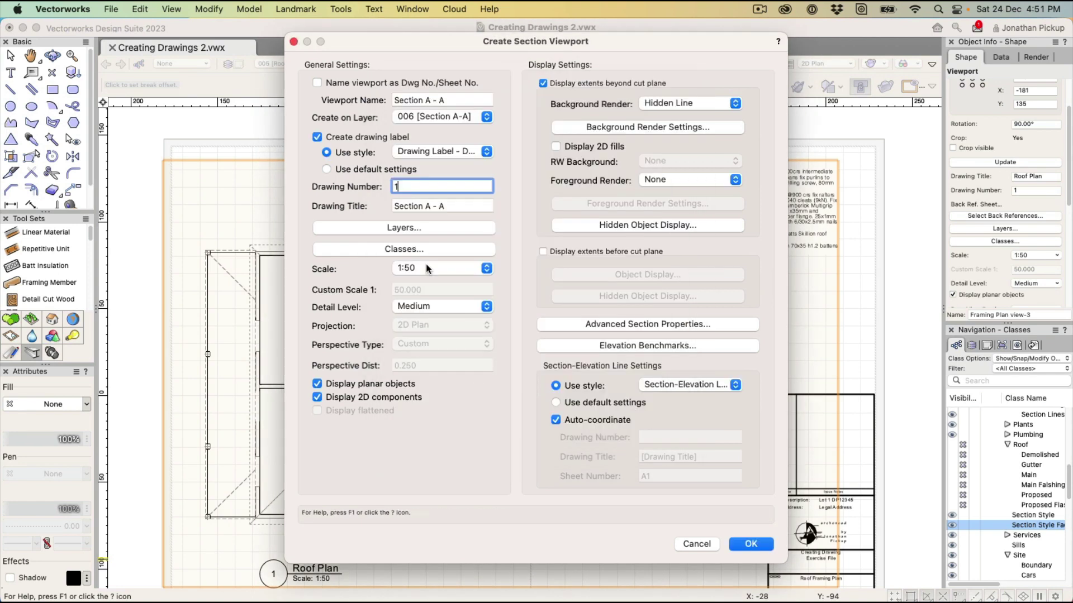
pyautogui.click(408, 249)
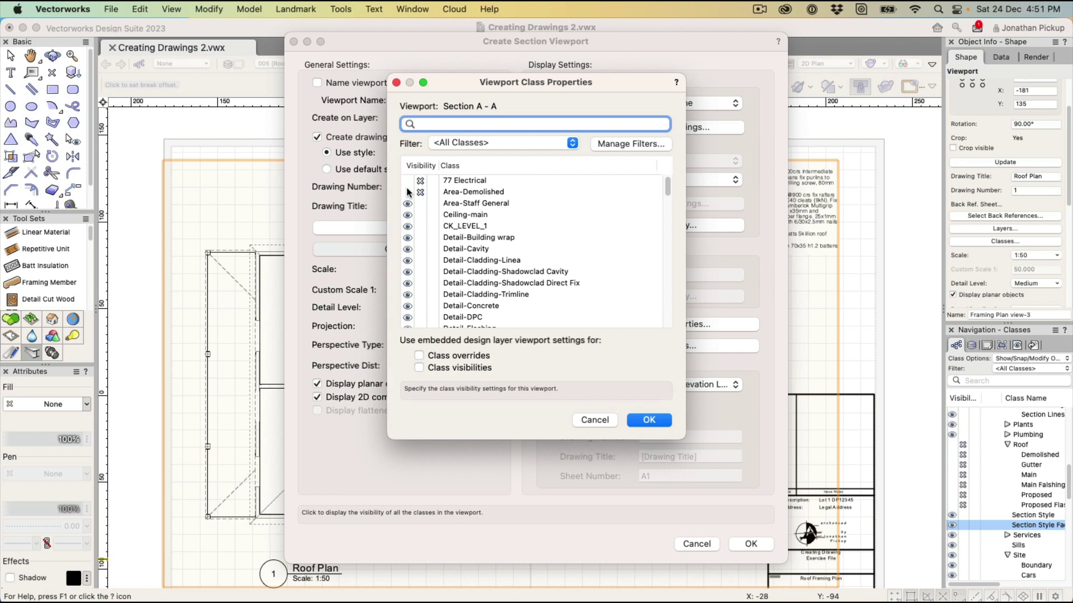
pyautogui.scroll(-6, 407, 195)
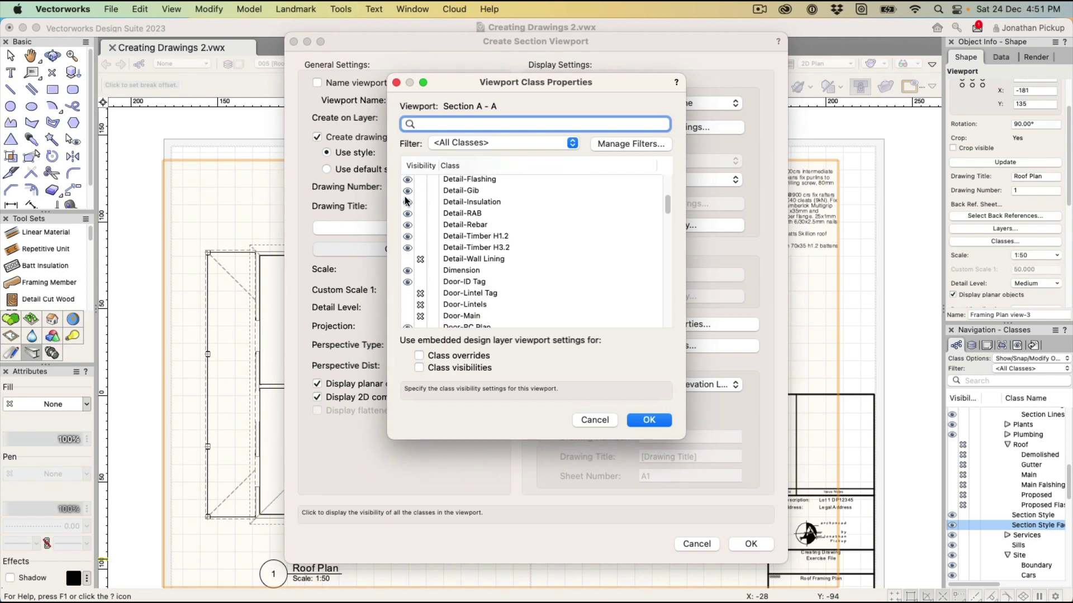
pyautogui.scroll(-2, 407, 204)
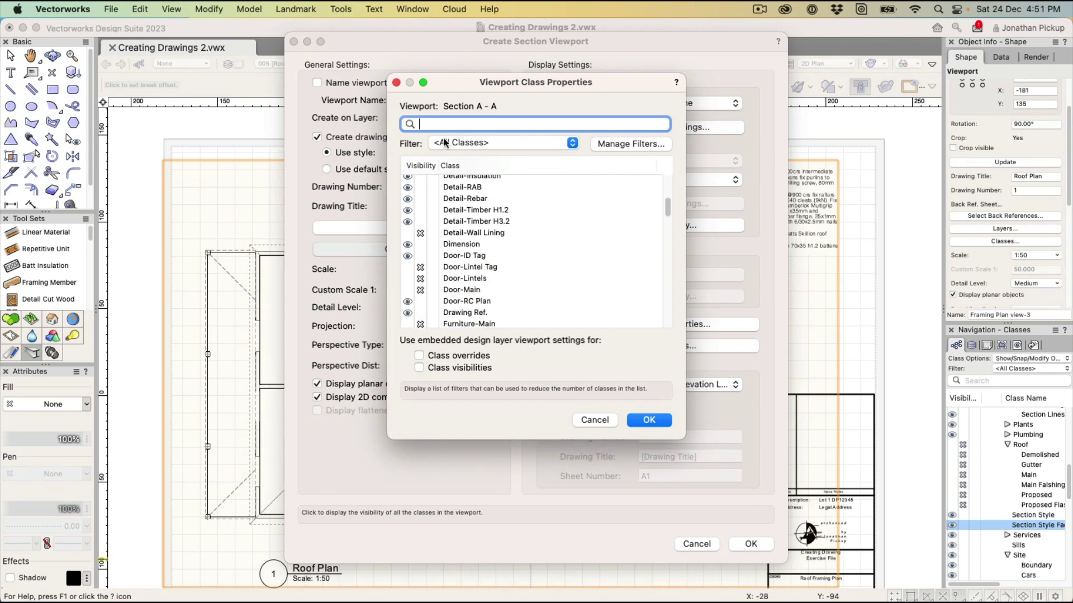
pyautogui.write('wall')
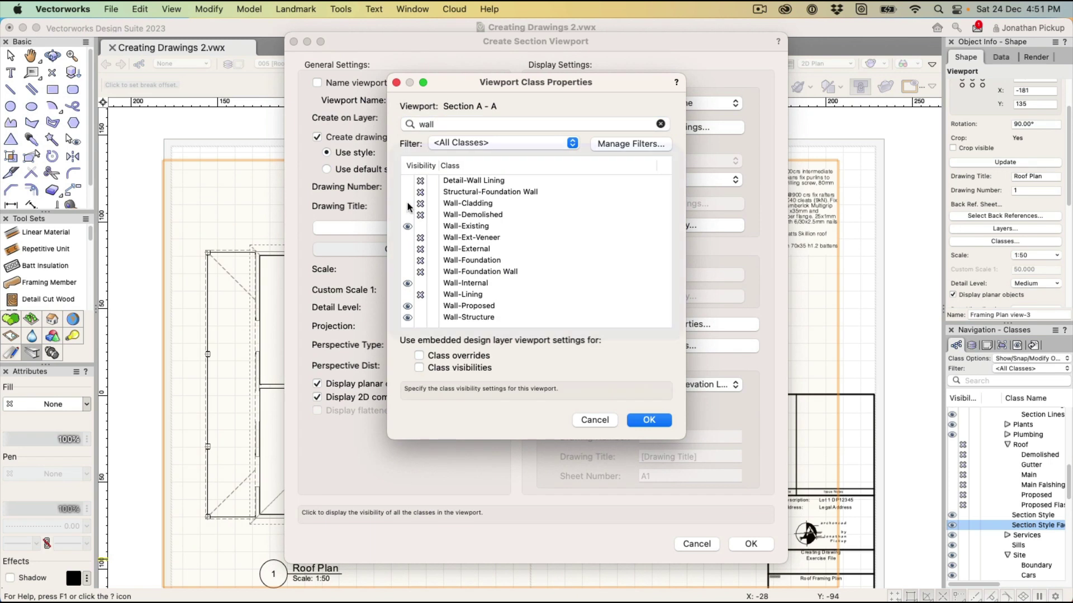
pyautogui.click(407, 203)
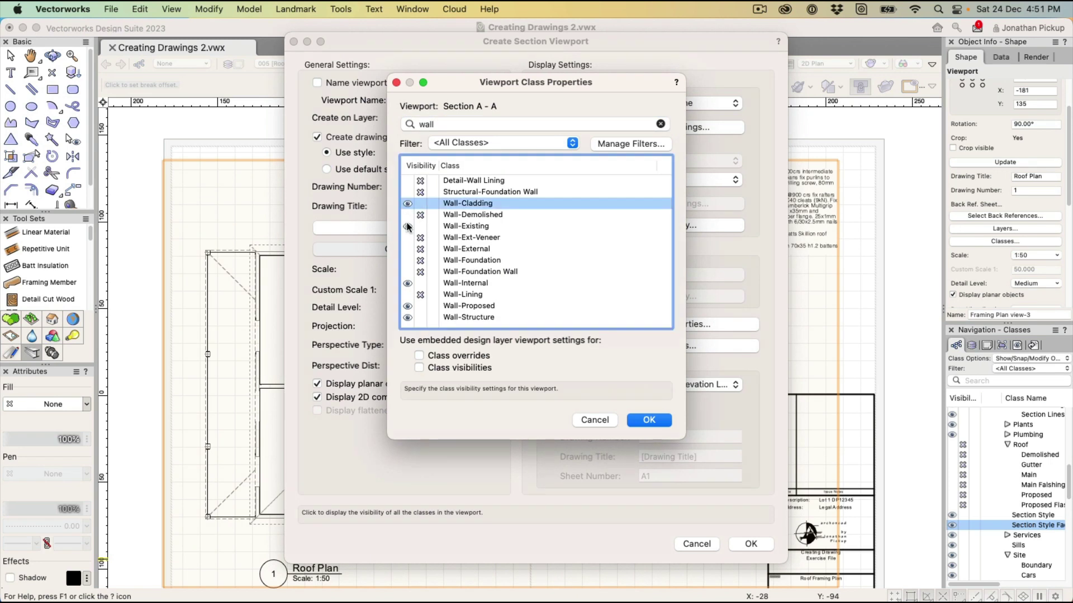
pyautogui.click(408, 192)
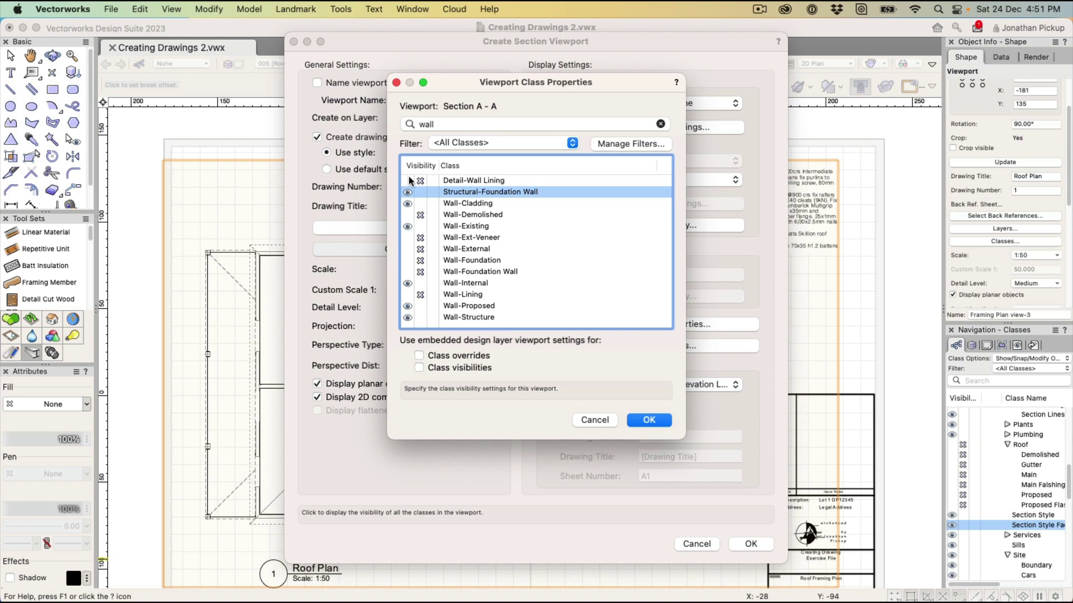
pyautogui.click(409, 177)
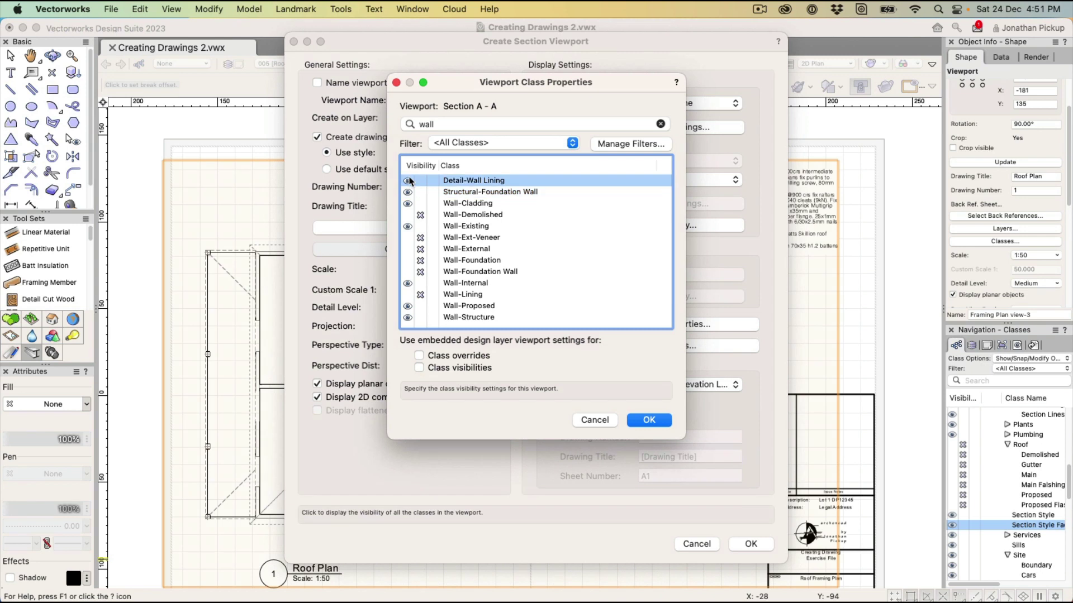
pyautogui.click(408, 249)
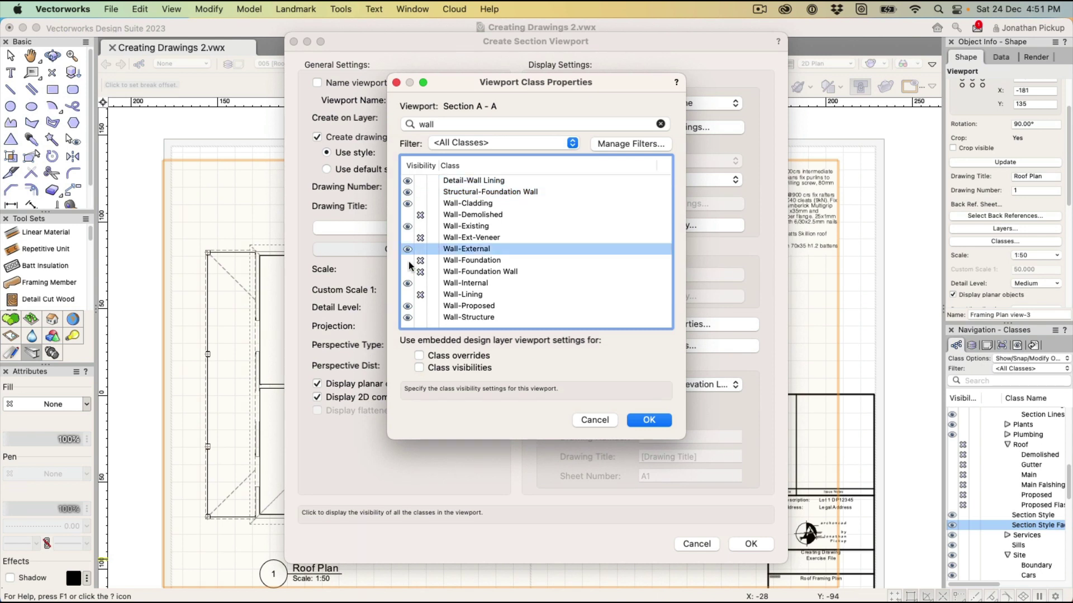
pyautogui.click(408, 260)
pyautogui.click(408, 272)
pyautogui.click(408, 295)
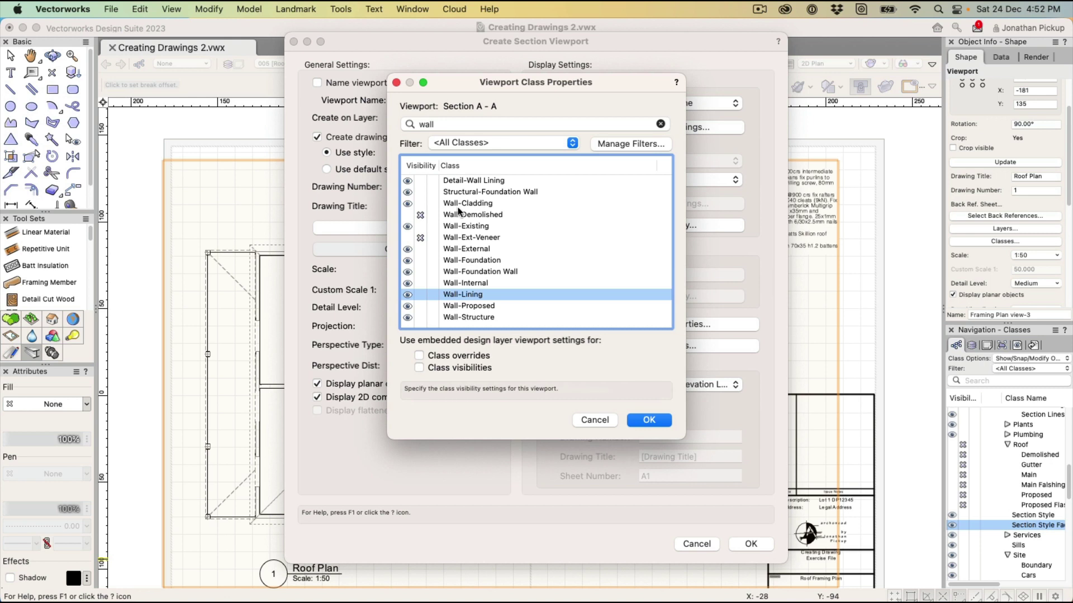
# - Make the Structural-Ceiling class visible and confirm the class visibility
pyautogui.hotkey('shift', 'Tab')
pyautogui.write('ceil')
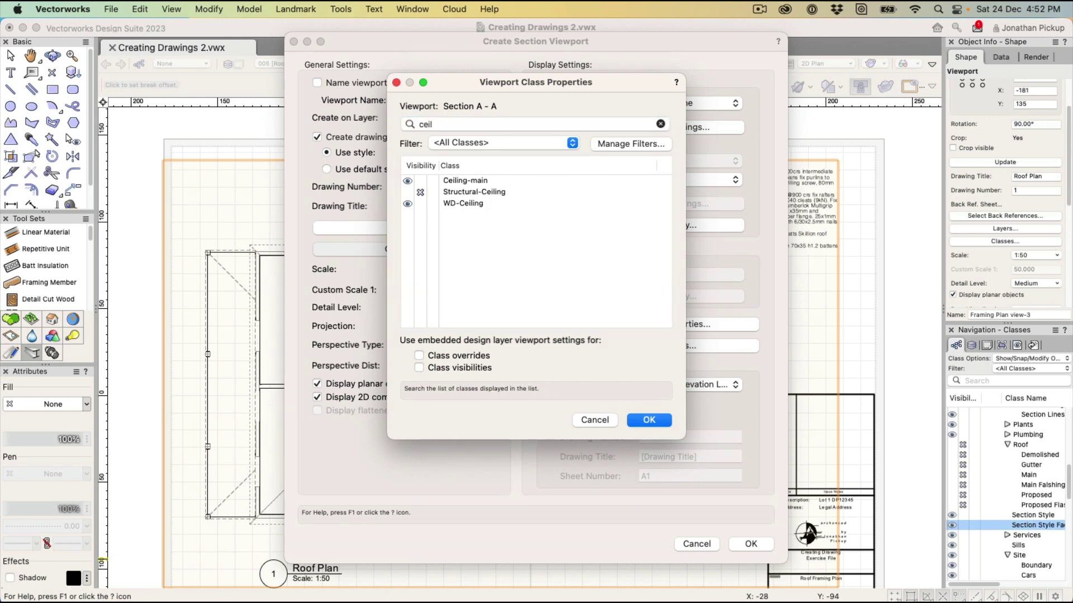
pyautogui.click(408, 192)
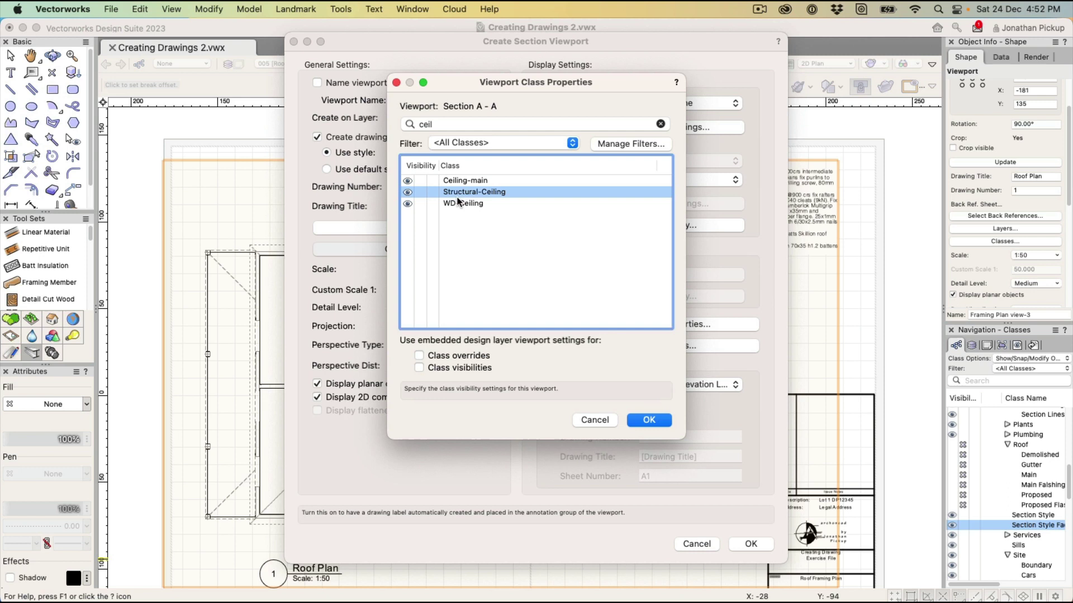
pyautogui.click(649, 421)
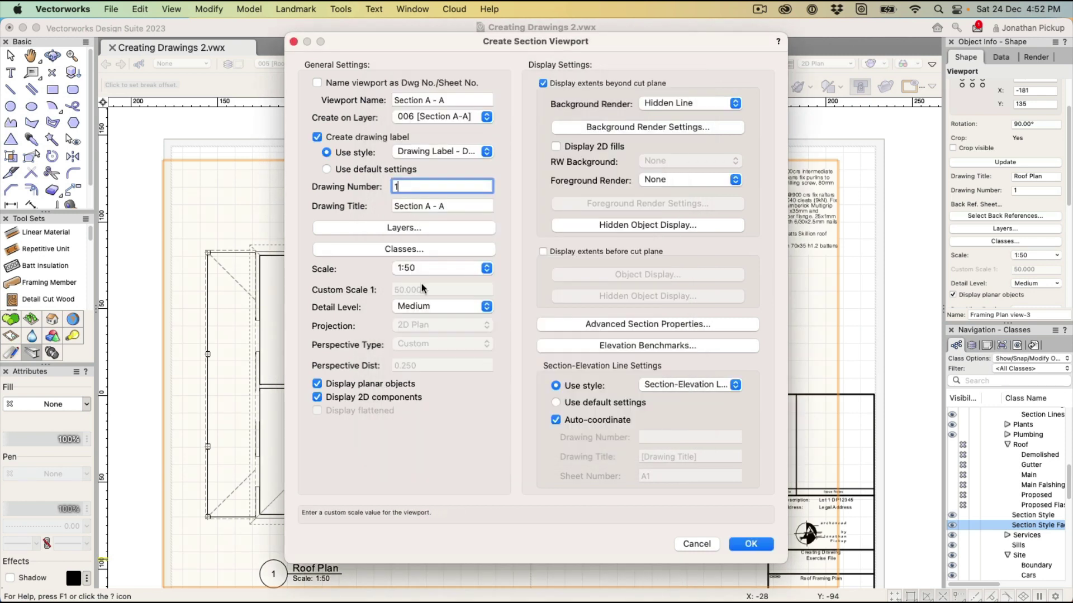
# - Keep Medium detail level and accept the Hidden Line background render settings
pyautogui.click(416, 306)
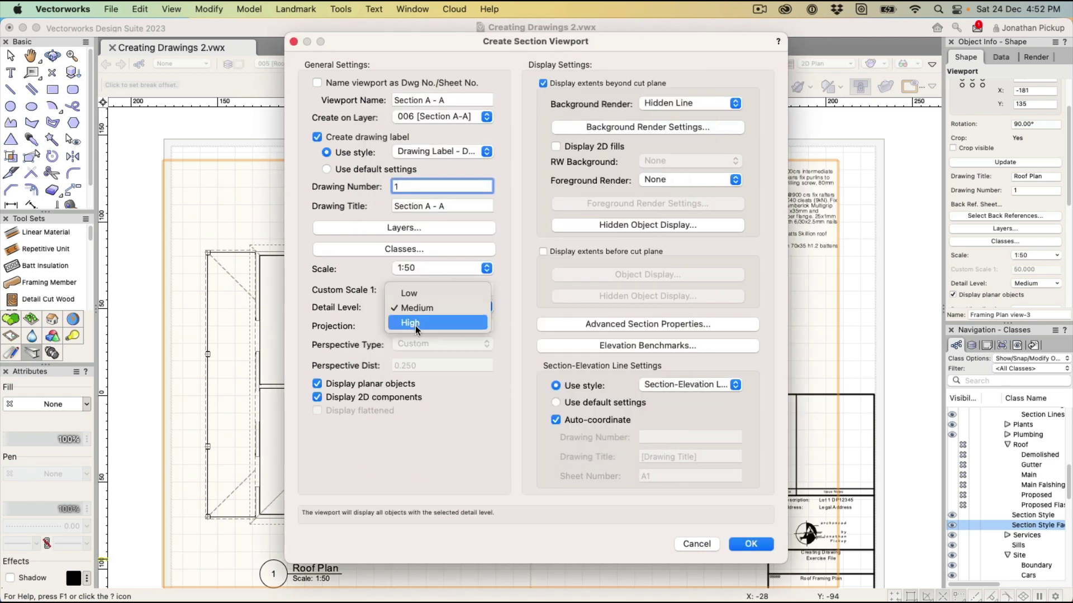
pyautogui.click(412, 307)
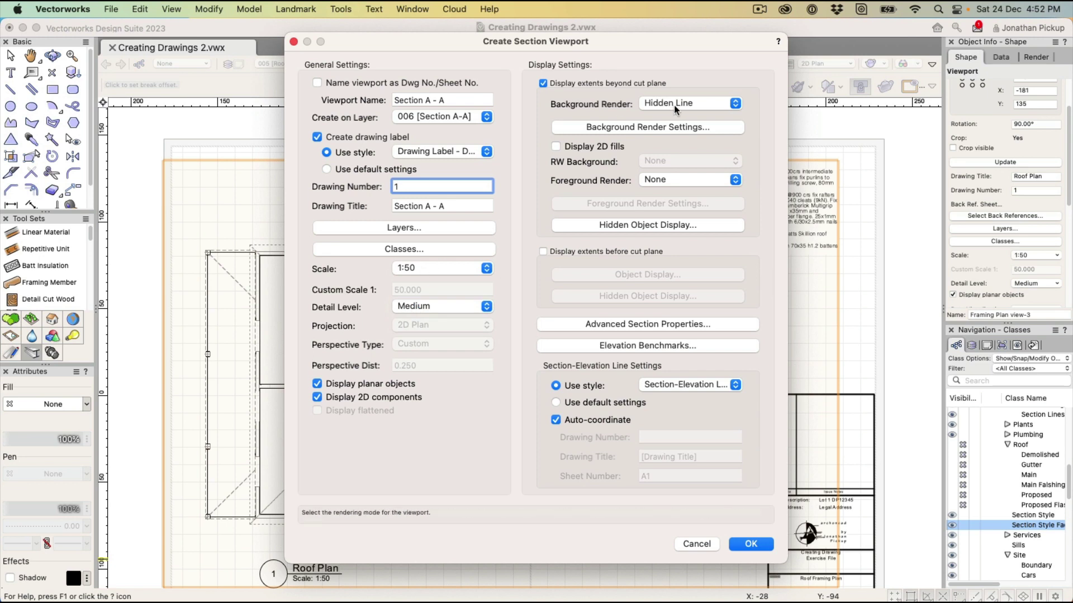
pyautogui.click(674, 126)
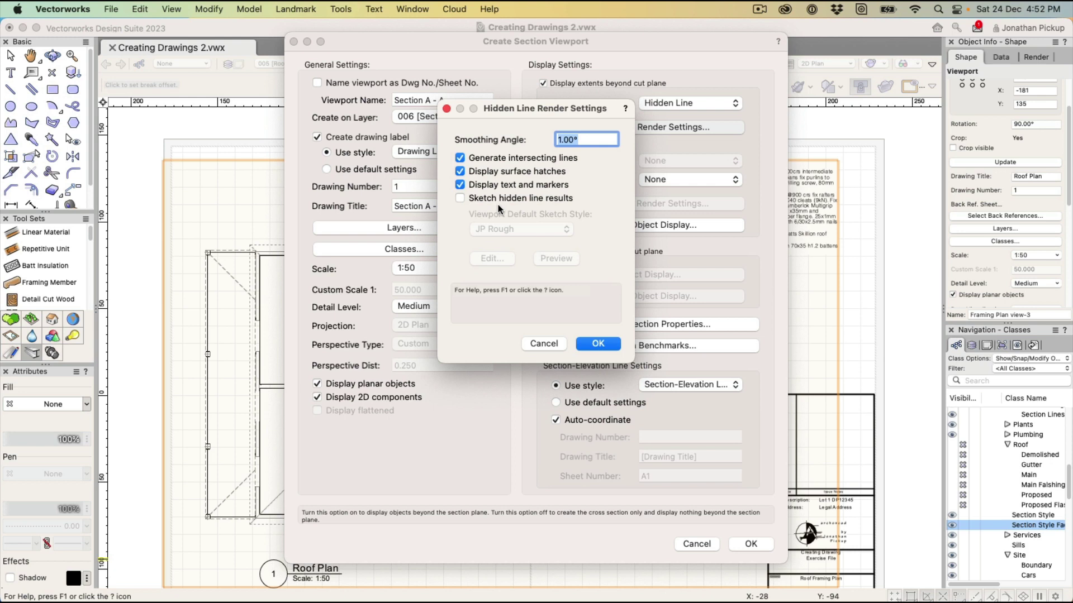
pyautogui.click(596, 343)
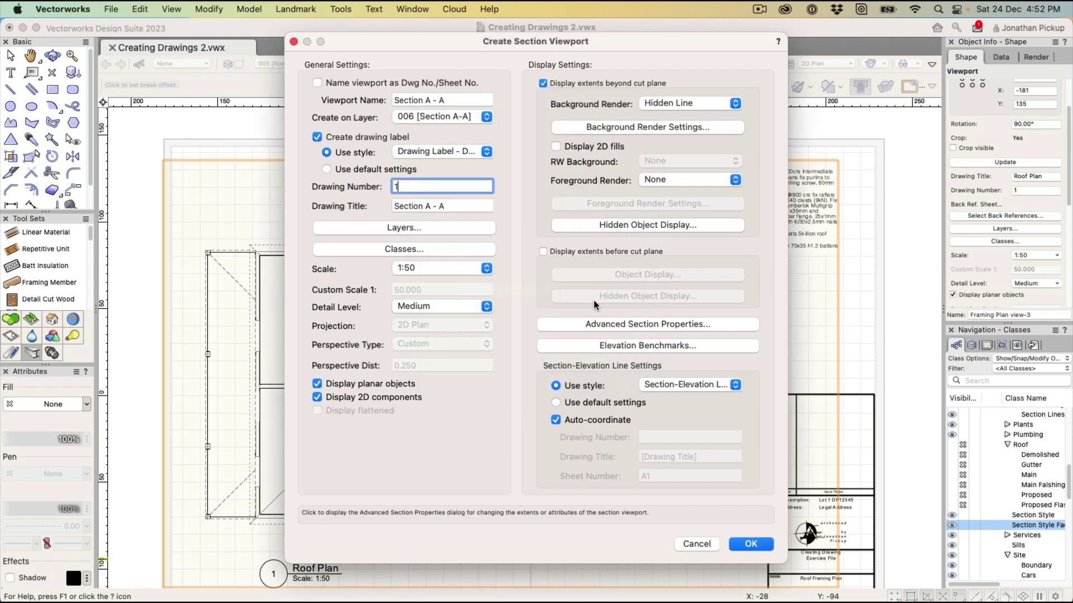
pyautogui.click(635, 324)
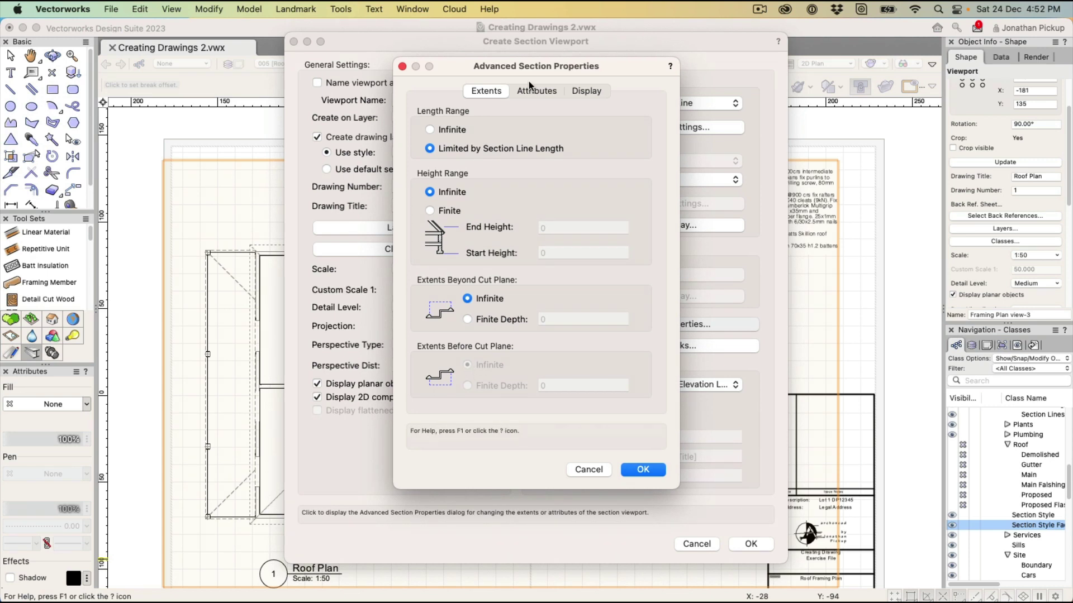
# - Merge cross sections, use original fill and line style beyond the cut, allow colour, and create the viewport
pyautogui.click(526, 96)
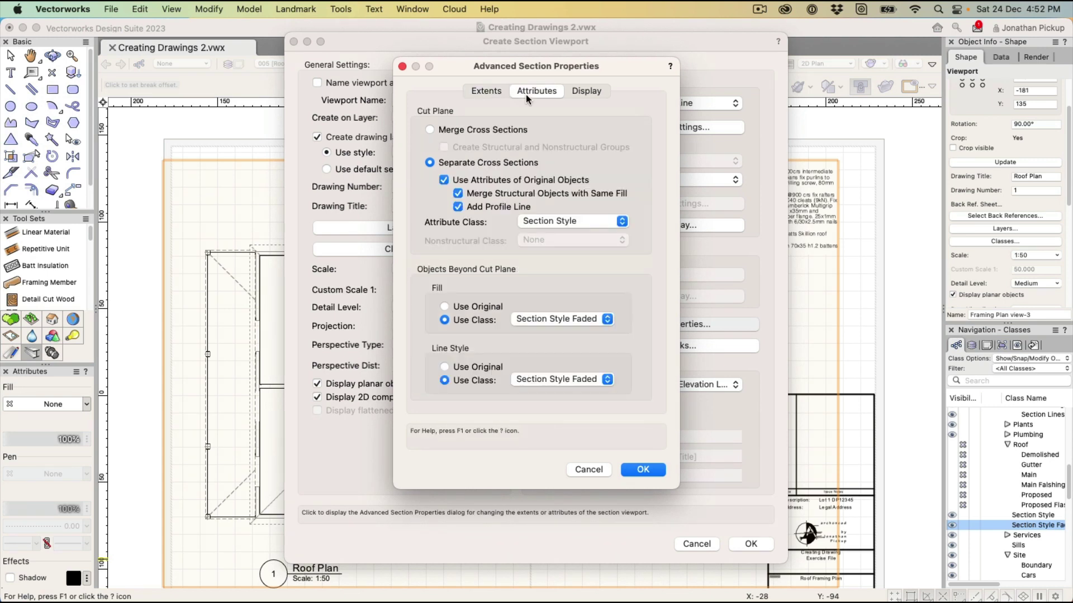
pyautogui.click(450, 129)
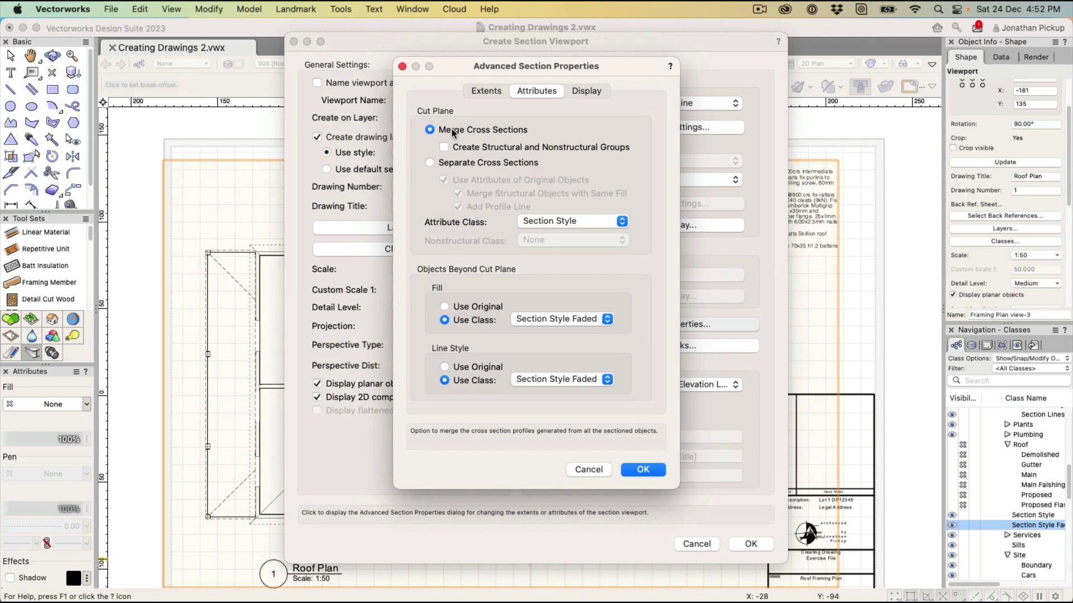
pyautogui.click(549, 221)
pyautogui.press('Escape')
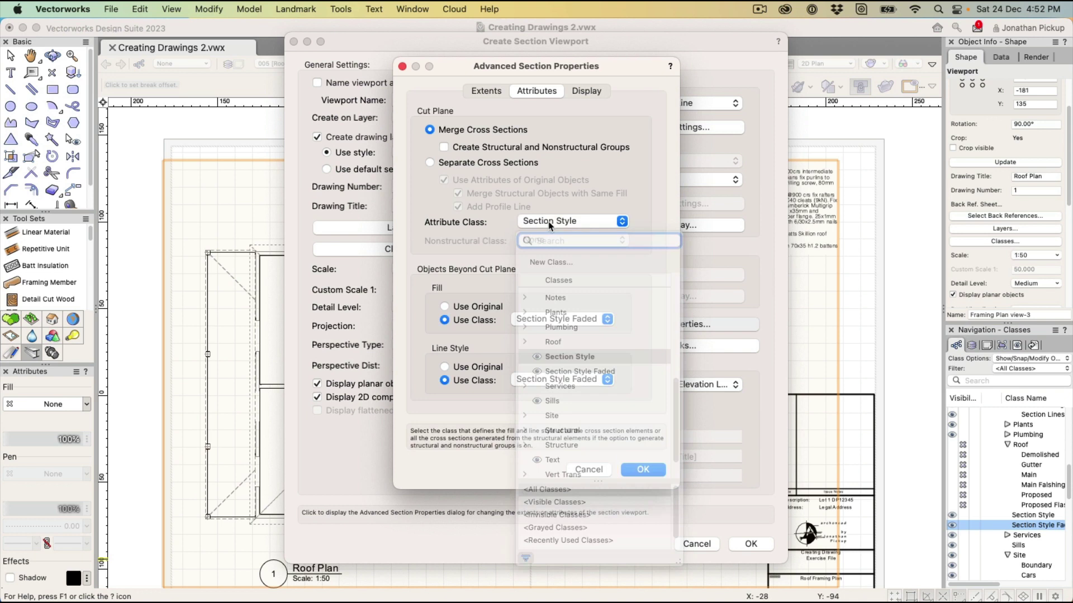
pyautogui.click(478, 368)
pyautogui.click(476, 307)
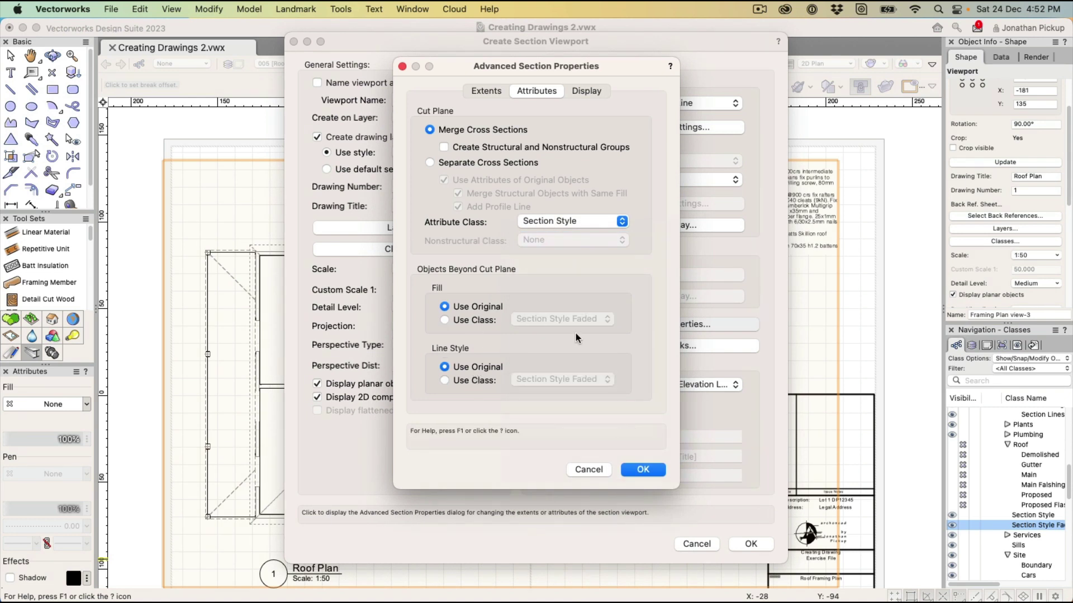
pyautogui.click(587, 91)
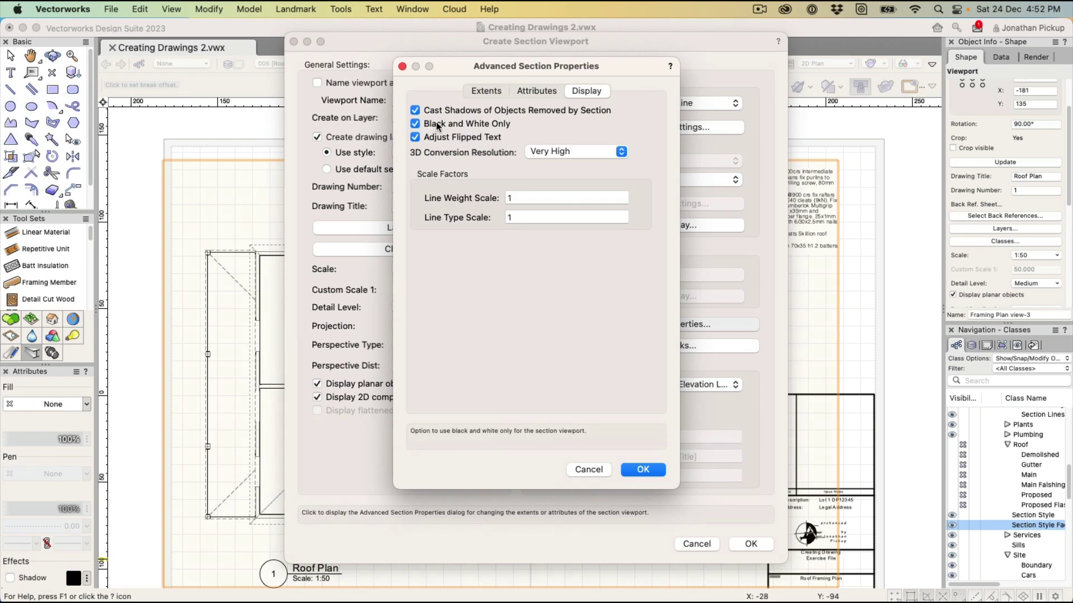
pyautogui.click(436, 123)
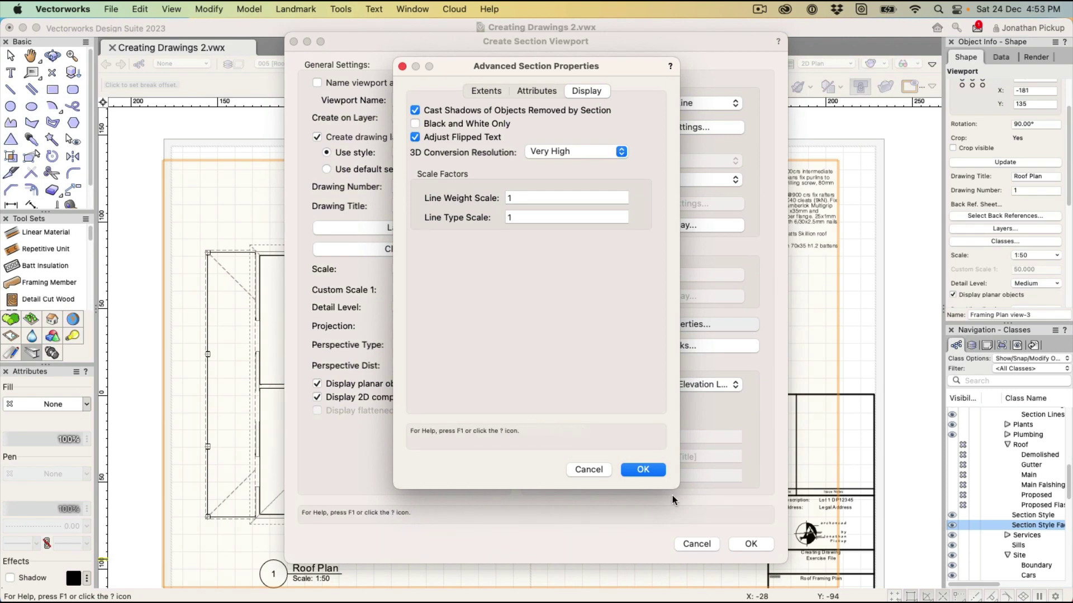
pyautogui.click(643, 469)
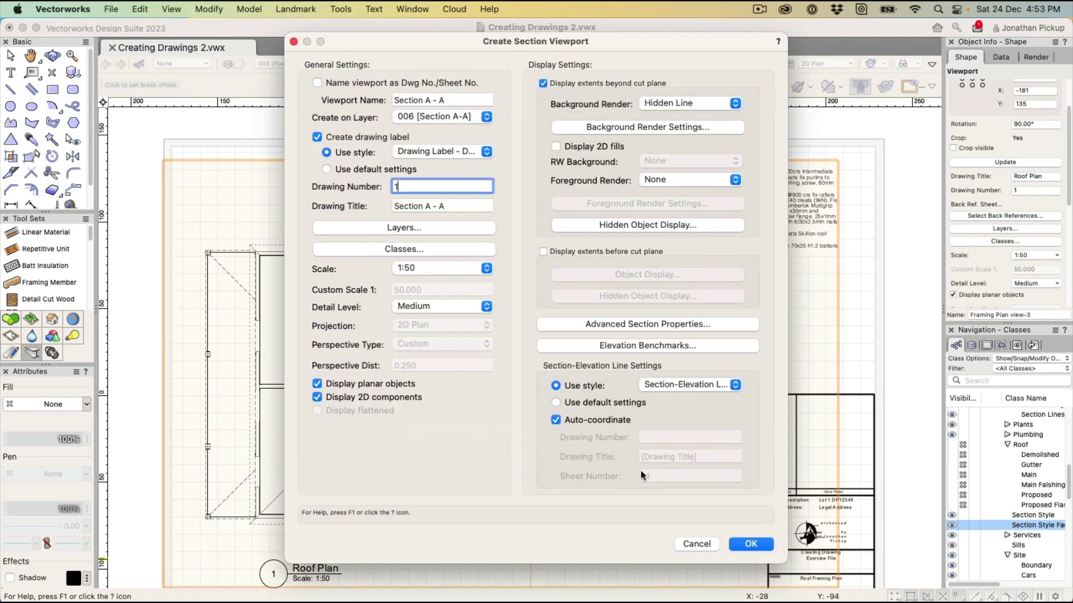
pyautogui.click(750, 544)
# - Paste from the Roof Framing Plan layer onto Section A-A, deleting the wrongly pasted Section A - A text
pyautogui.click(651, 422)
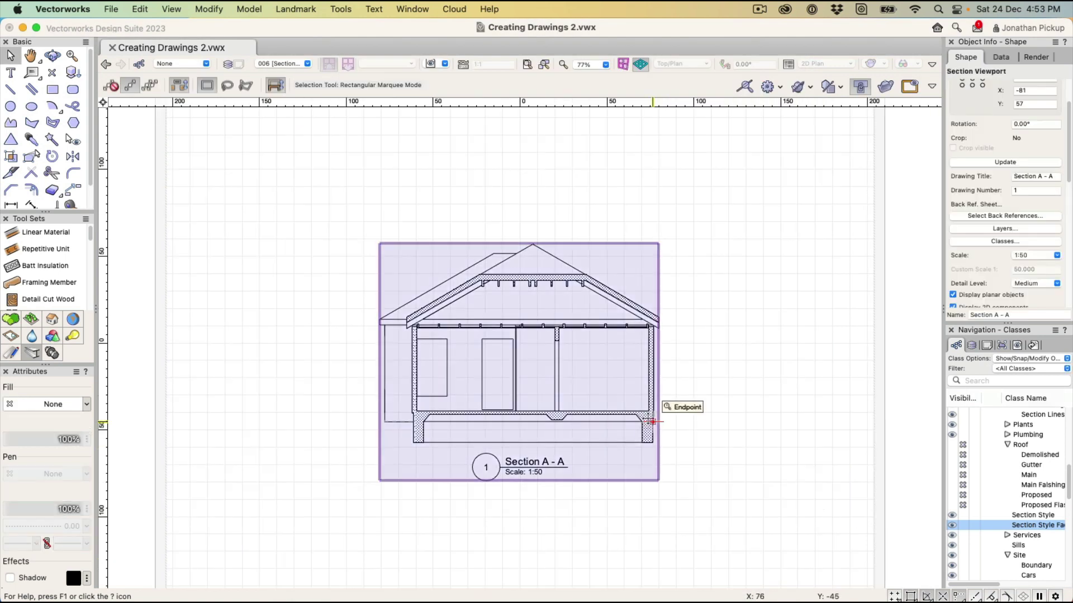
pyautogui.press('Escape')
pyautogui.press('super+shift+Up')
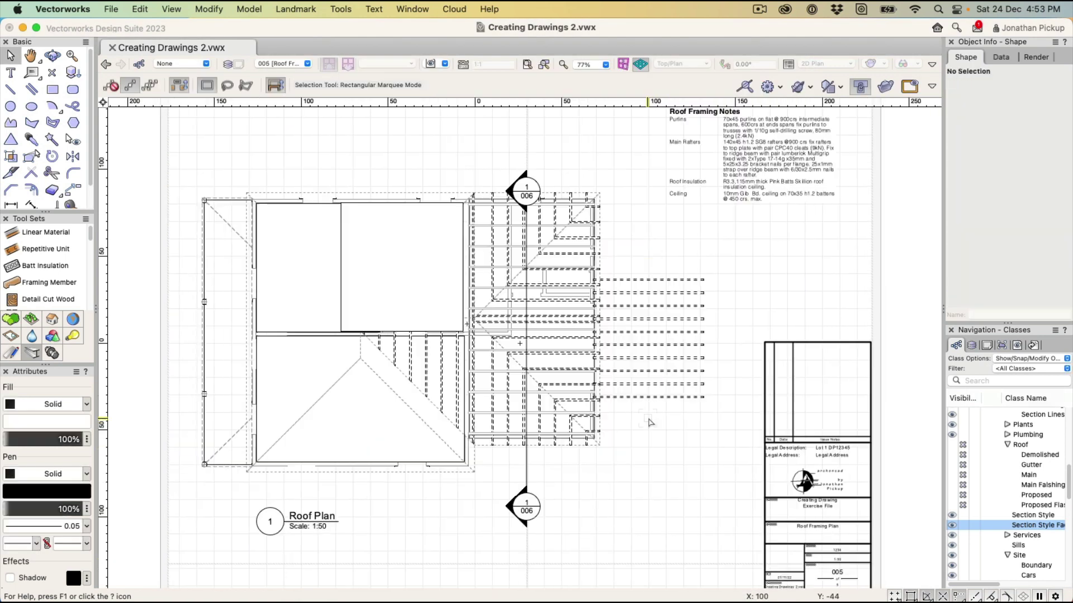
pyautogui.click(763, 435)
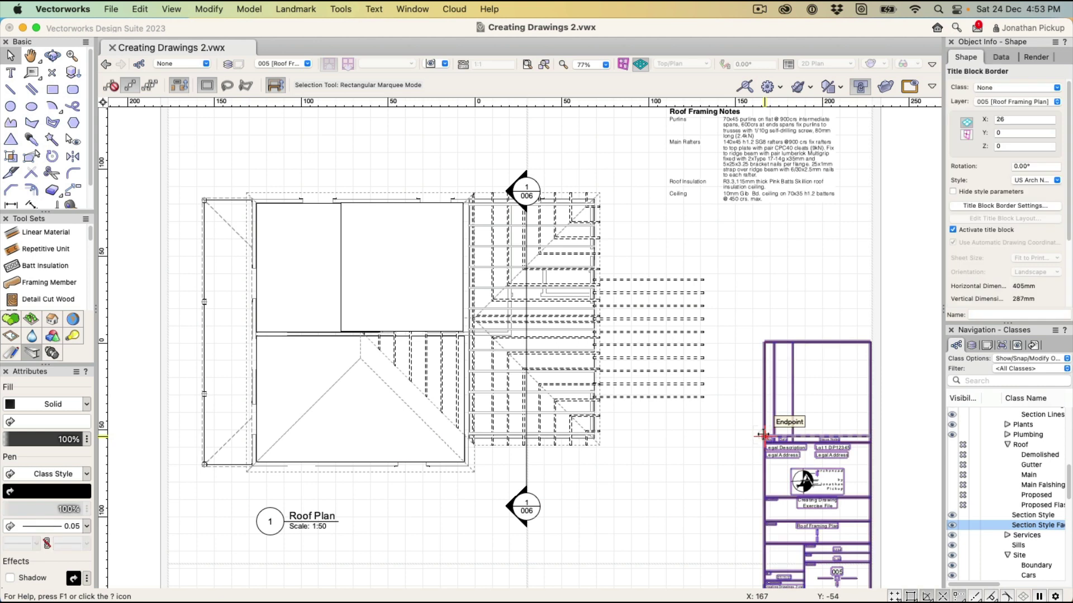
pyautogui.press('super+shift+Down')
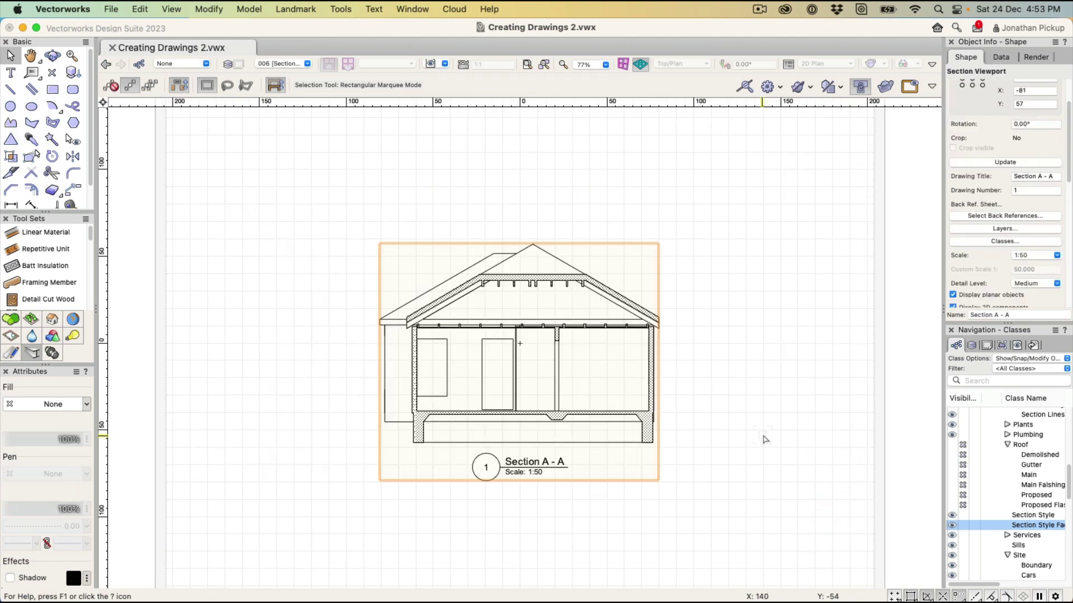
pyautogui.press('super+v')
pyautogui.press('Delete')
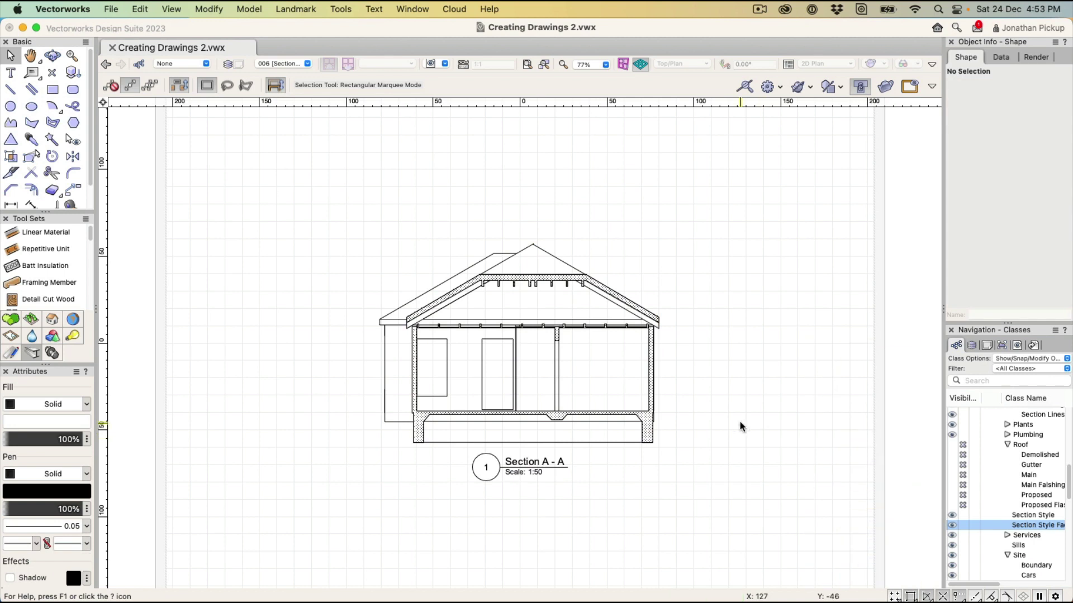
# - Copy the Roof Framing Plan title block border and Paste In Place on the Section A-A layer
pyautogui.scroll(-2, 741, 427)
pyautogui.press('super+Down')
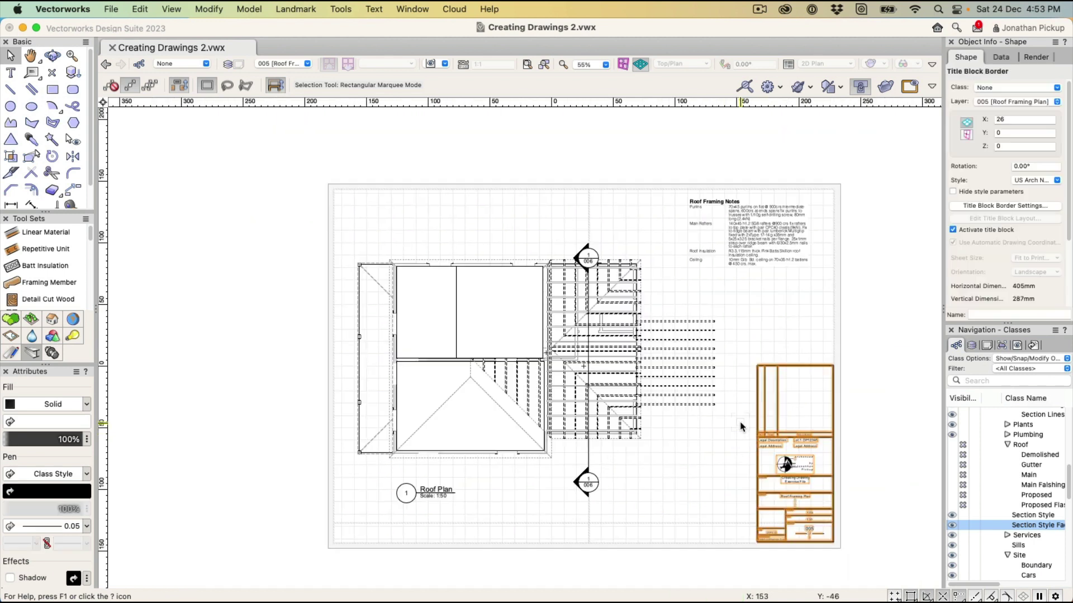
pyautogui.click(786, 464)
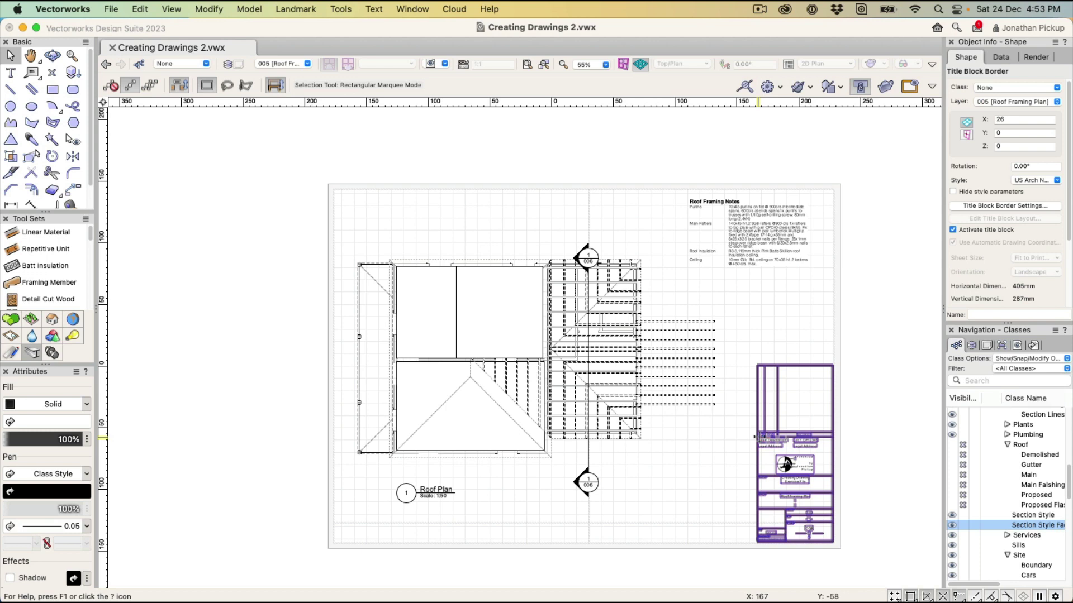
pyautogui.press('super+Up')
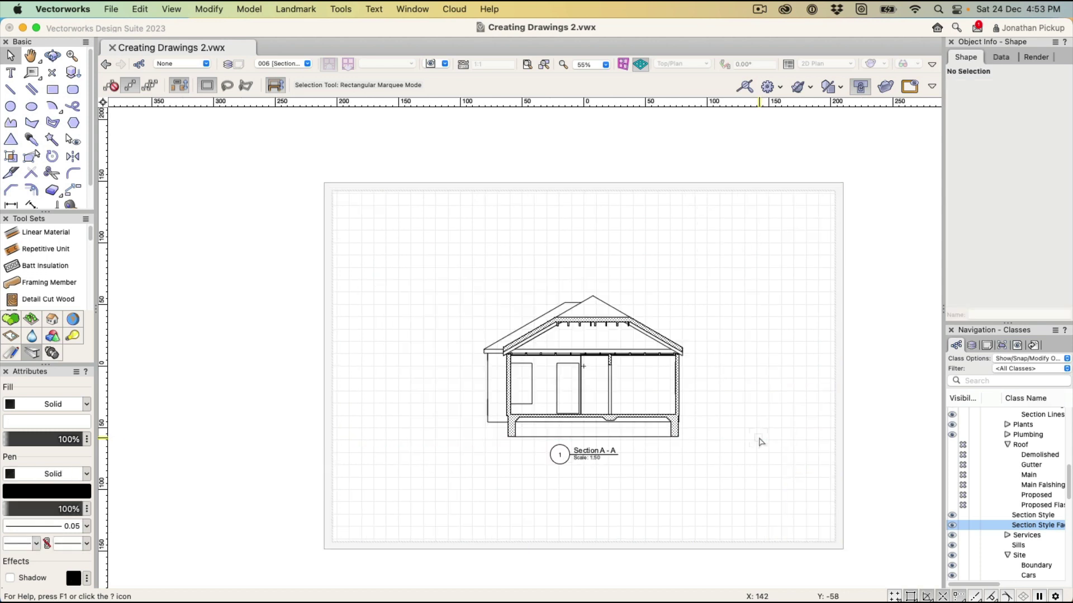
pyautogui.press('super+alt+v')
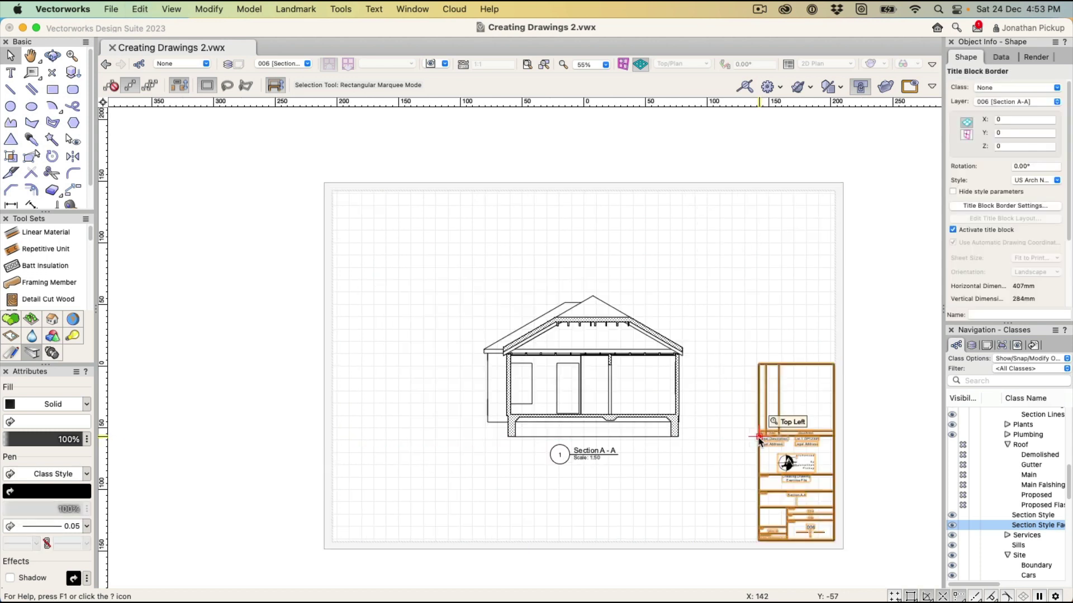
pyautogui.click(726, 469)
pyautogui.scroll(3, 758, 457)
# - Set the Section A - A beyond-cut fill and line style to the Section Style Faded class
pyautogui.click(636, 360)
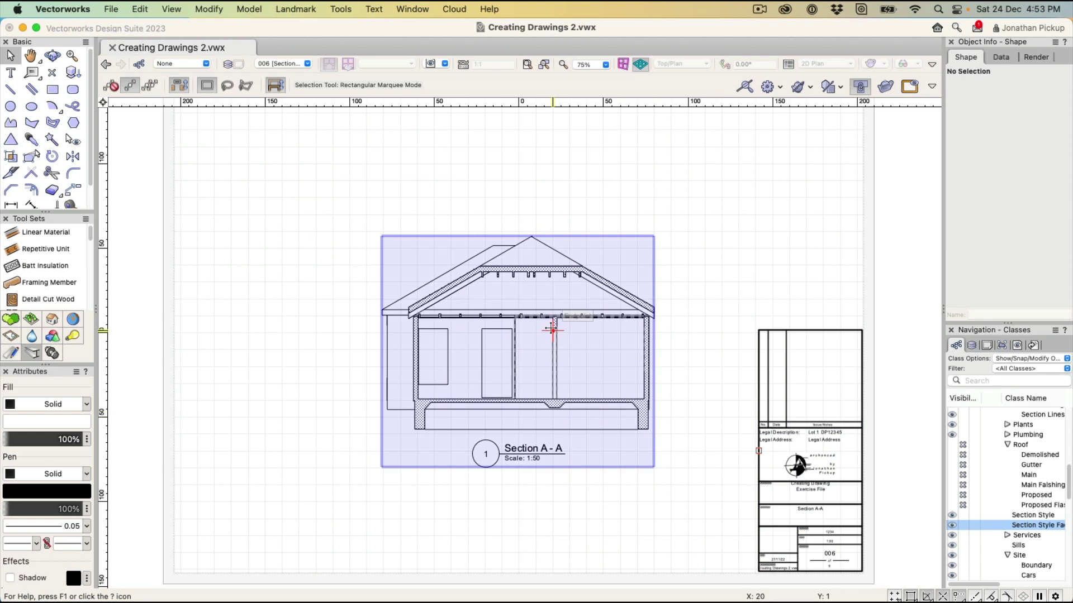
pyautogui.scroll(5, 552, 317)
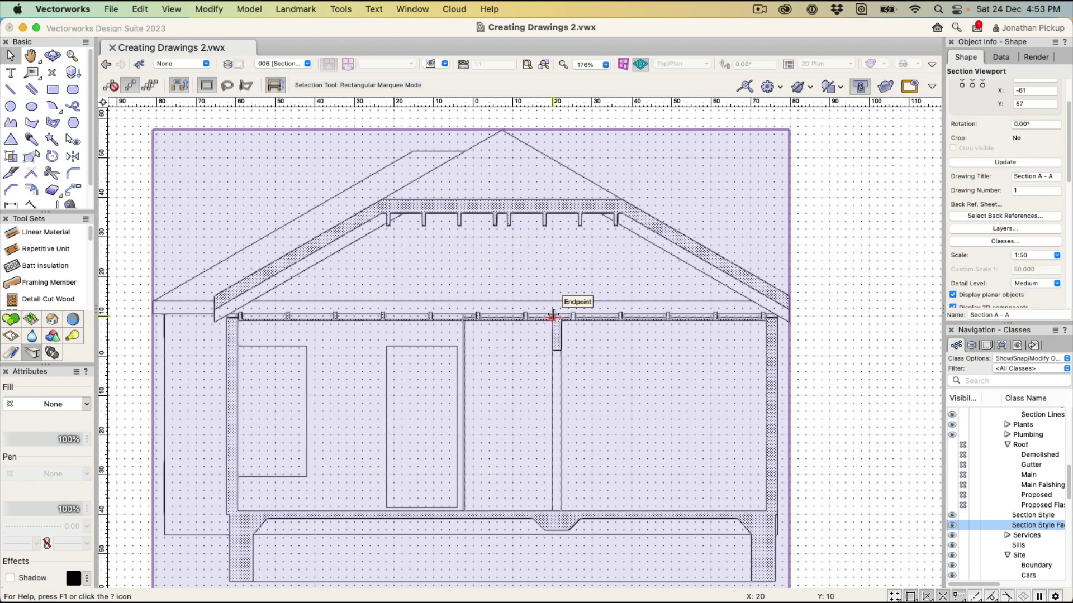
pyautogui.scroll(-10, 989, 226)
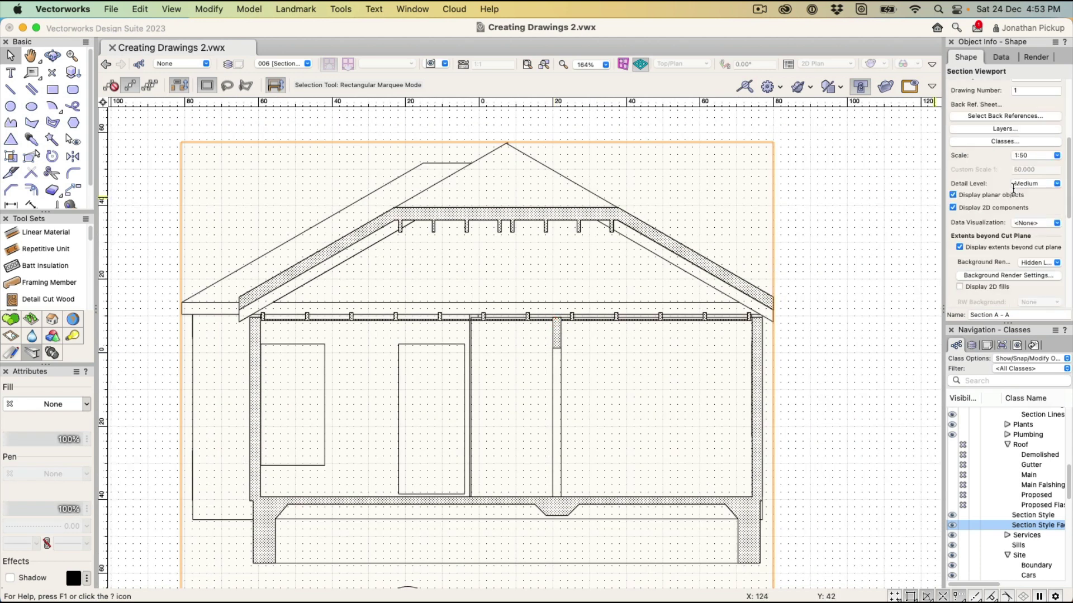
pyautogui.scroll(-4, 1013, 190)
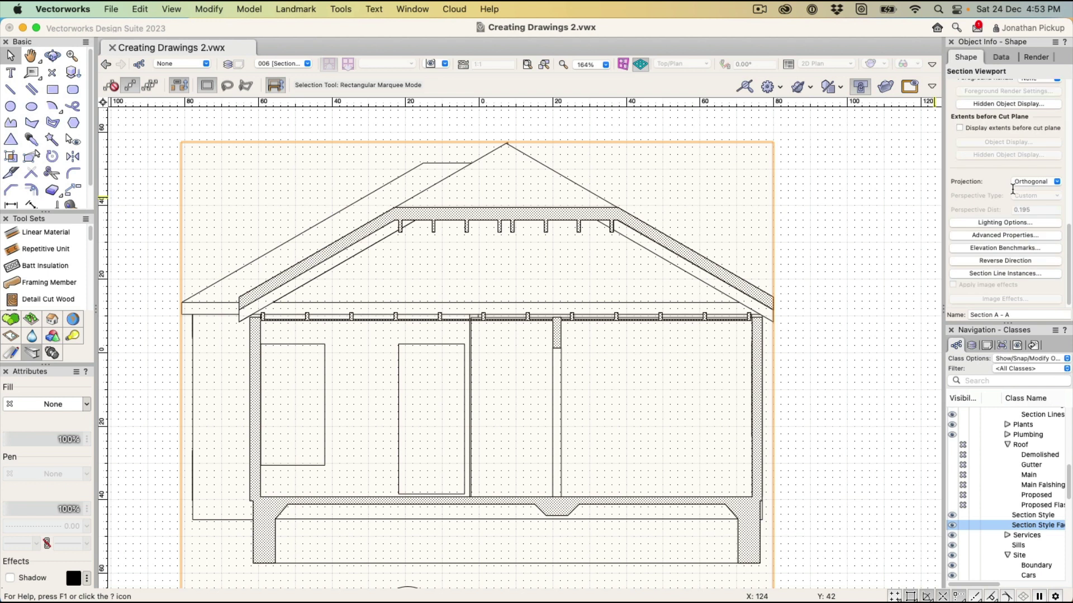
pyautogui.click(987, 235)
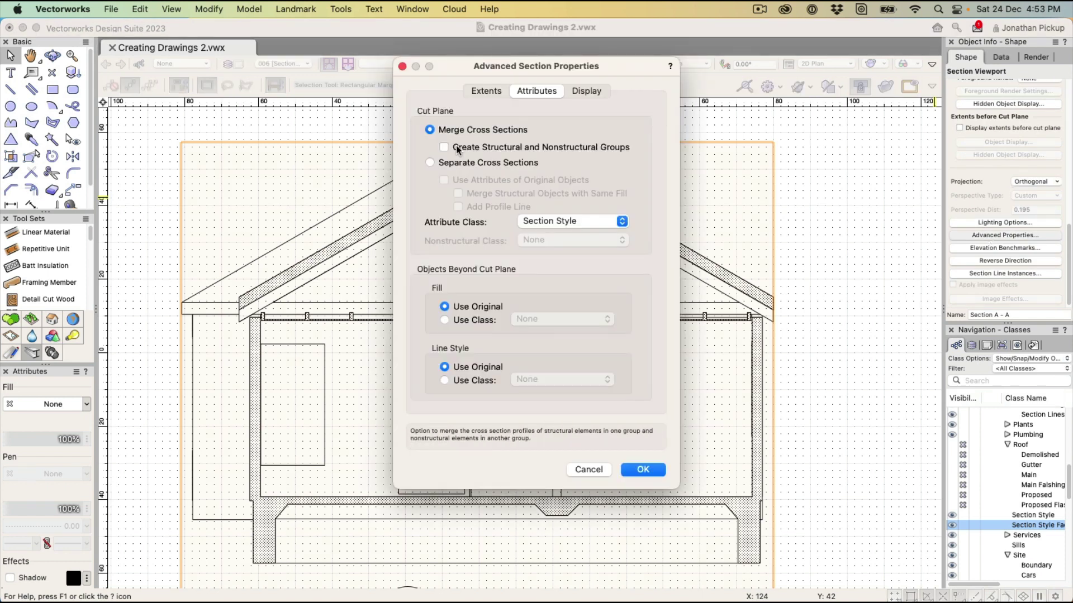
pyautogui.click(474, 320)
pyautogui.click(495, 380)
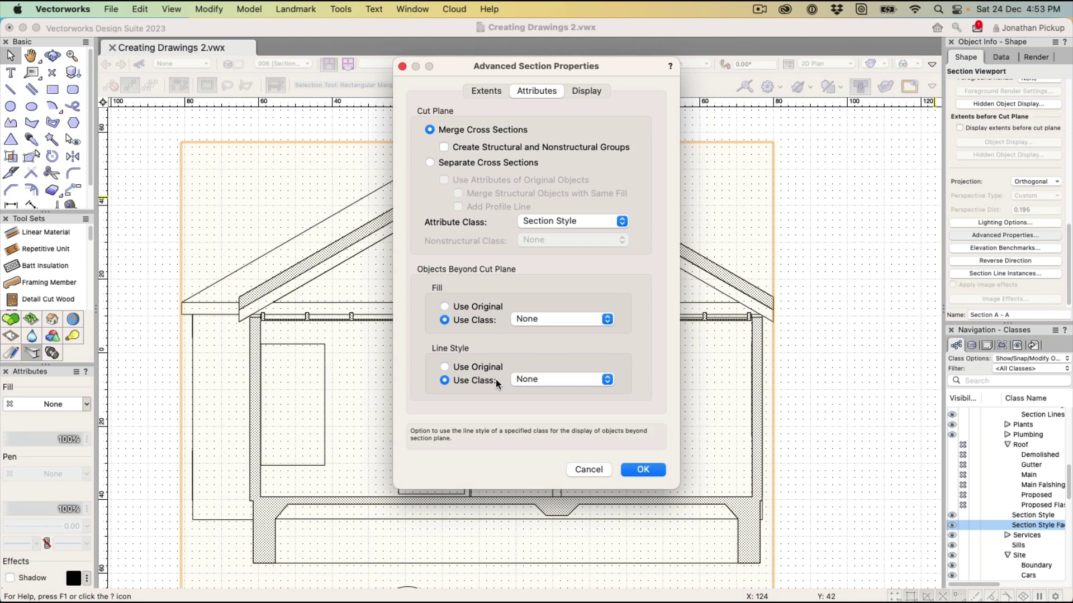
pyautogui.click(538, 380)
pyautogui.click(541, 499)
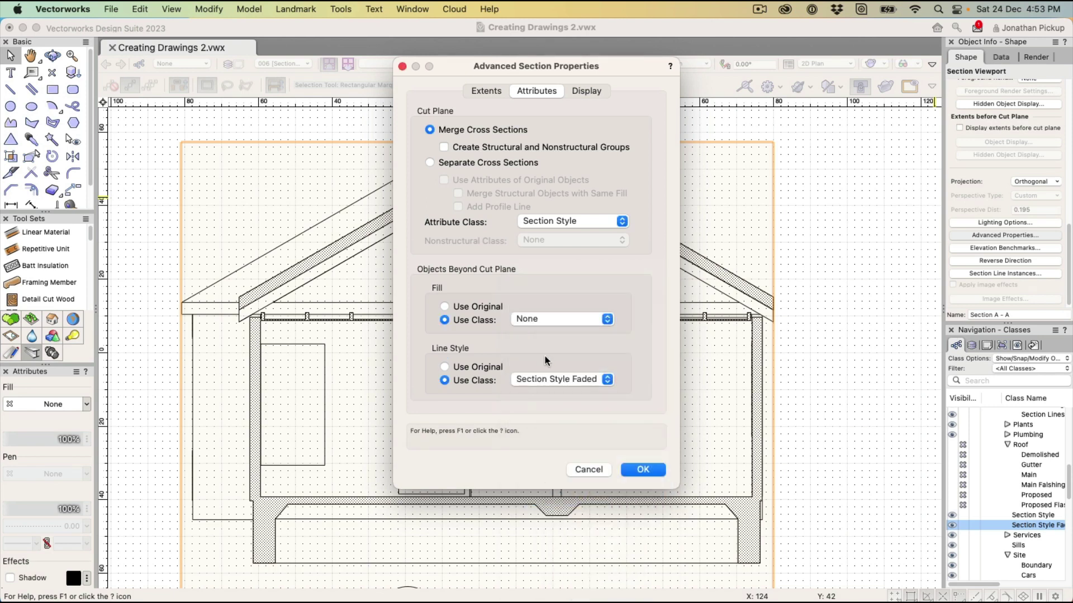
pyautogui.click(545, 319)
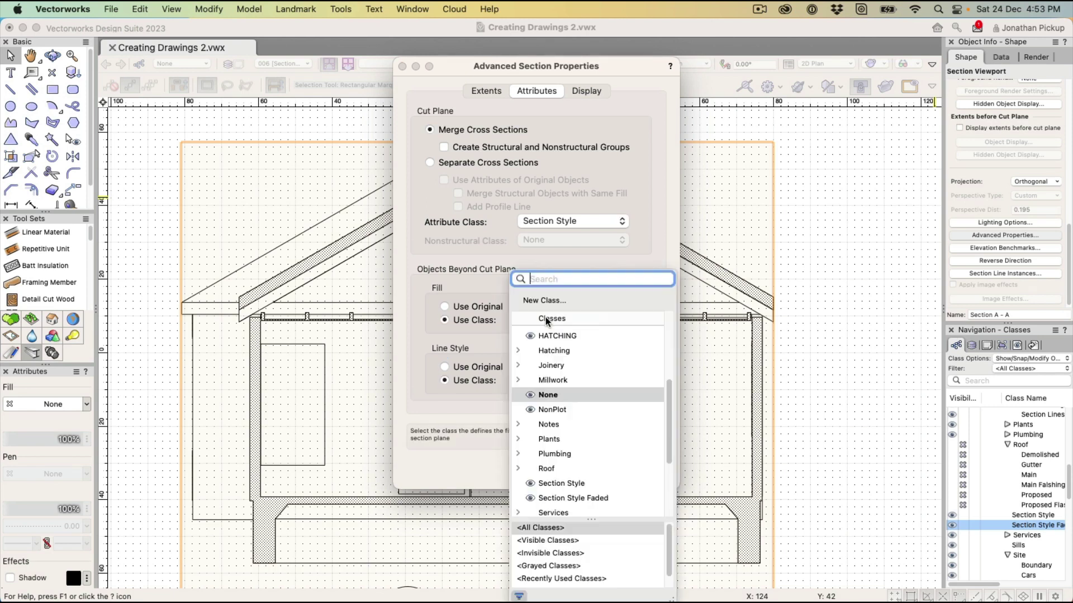
pyautogui.click(549, 492)
pyautogui.click(649, 467)
pyautogui.click(887, 398)
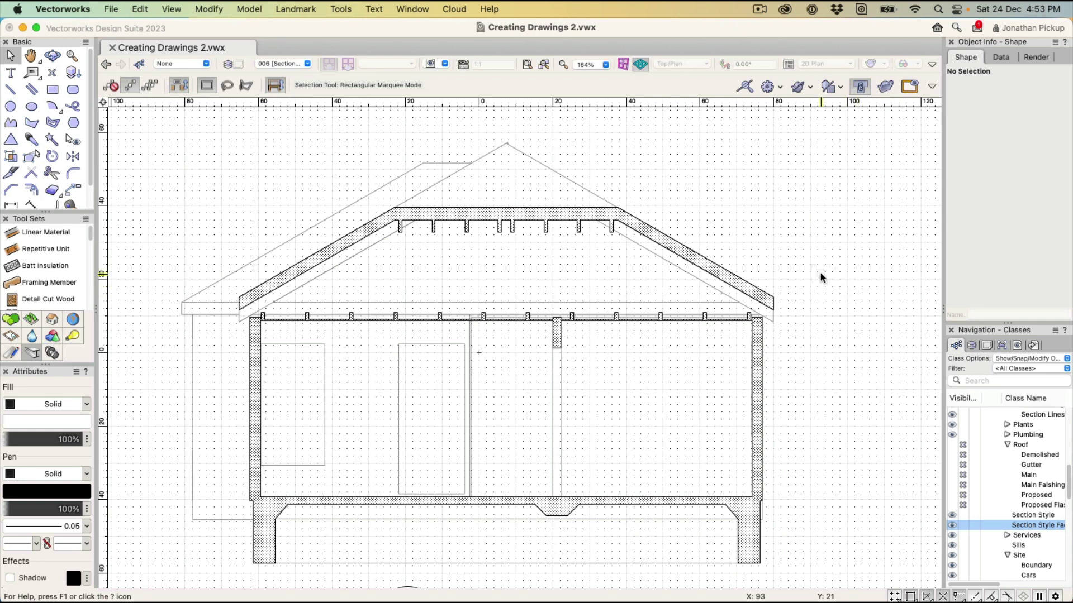
pyautogui.click(736, 289)
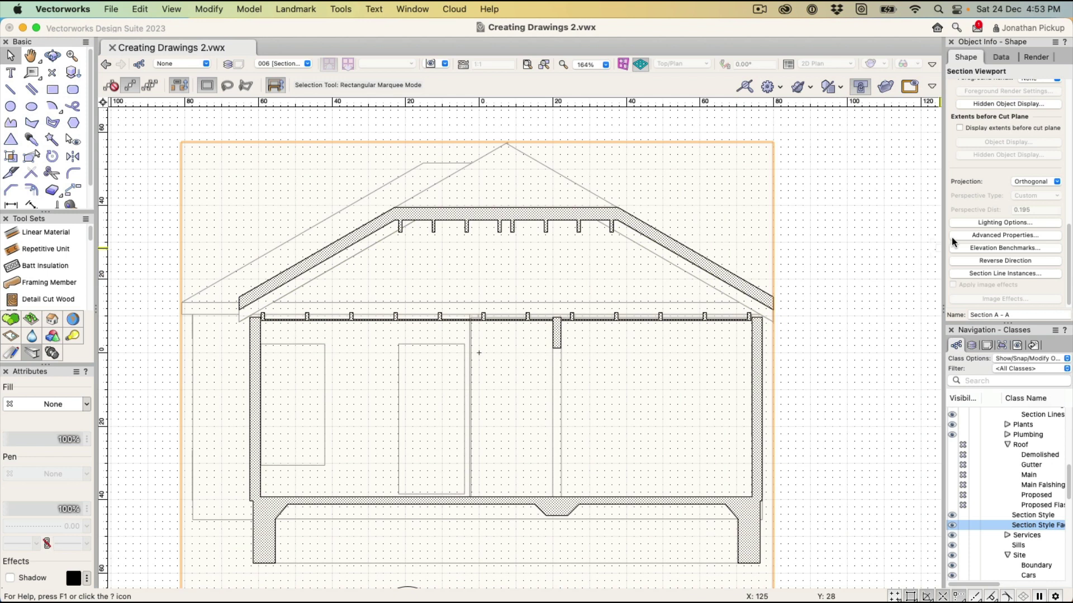
# - Switch to separate cross sections with original attributes, merged structural objects and a profile line, then update
pyautogui.click(952, 236)
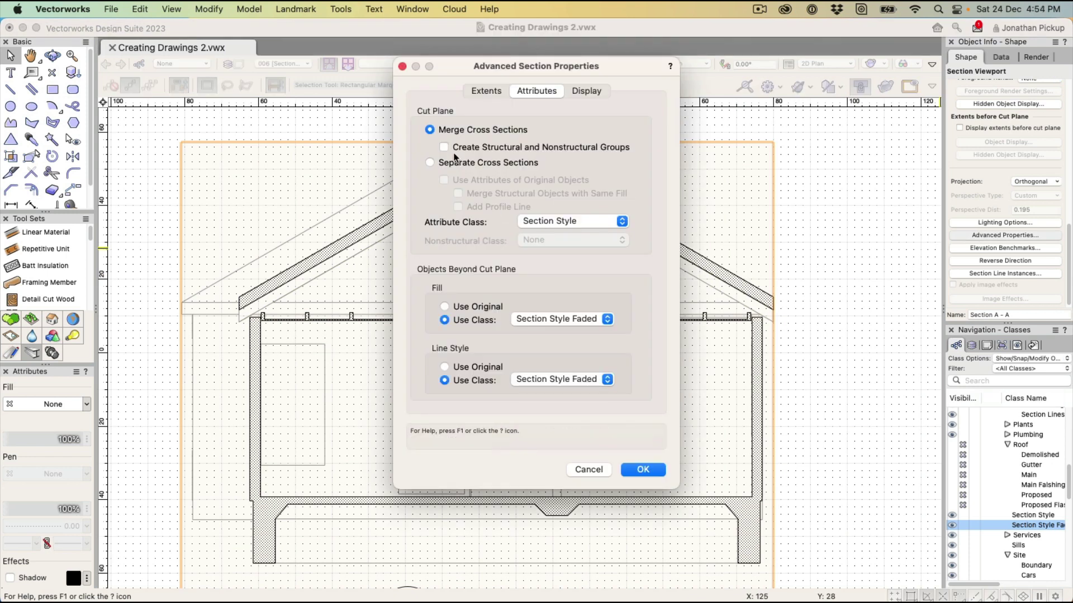
pyautogui.click(441, 162)
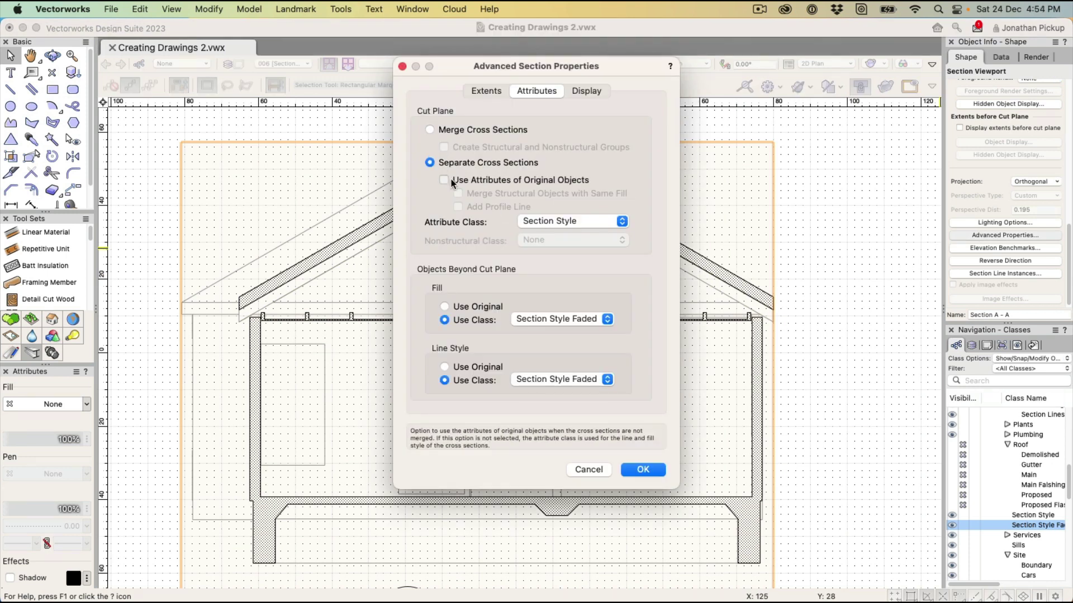
pyautogui.click(445, 180)
pyautogui.click(458, 194)
pyautogui.click(471, 206)
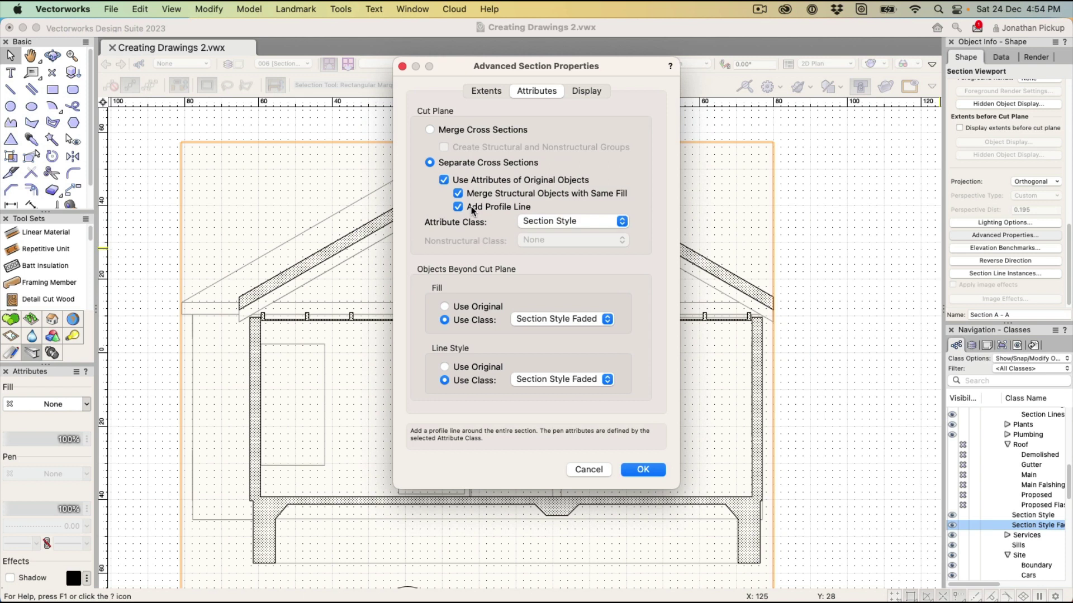
pyautogui.click(643, 469)
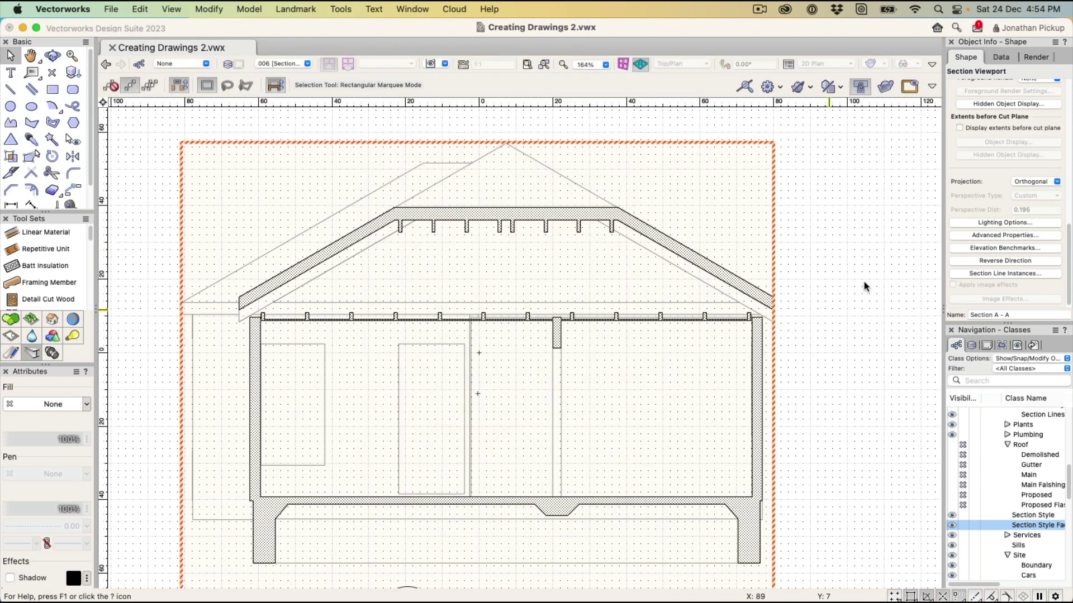
pyautogui.scroll(10, 988, 154)
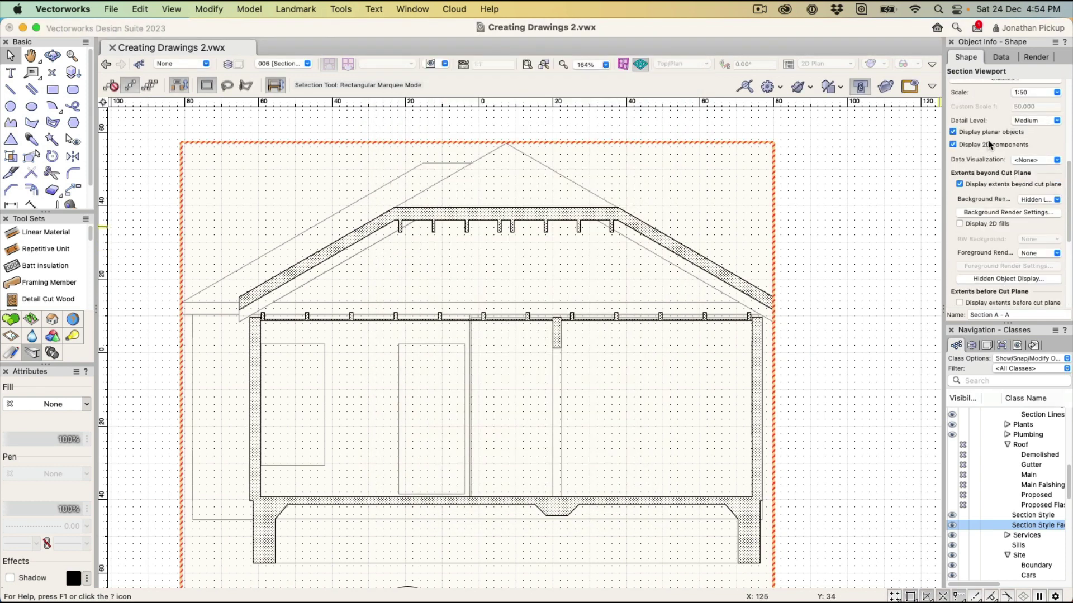
pyautogui.click(981, 99)
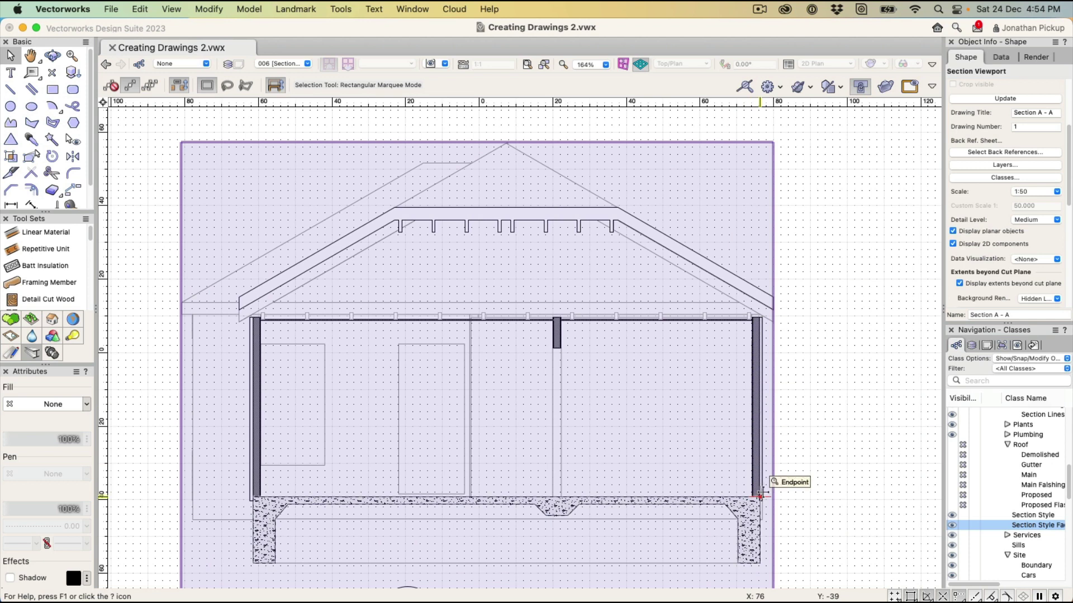
# - Pan the sheet to bring the Section A-A drawing label into view
pyautogui.scroll(10, 743, 502)
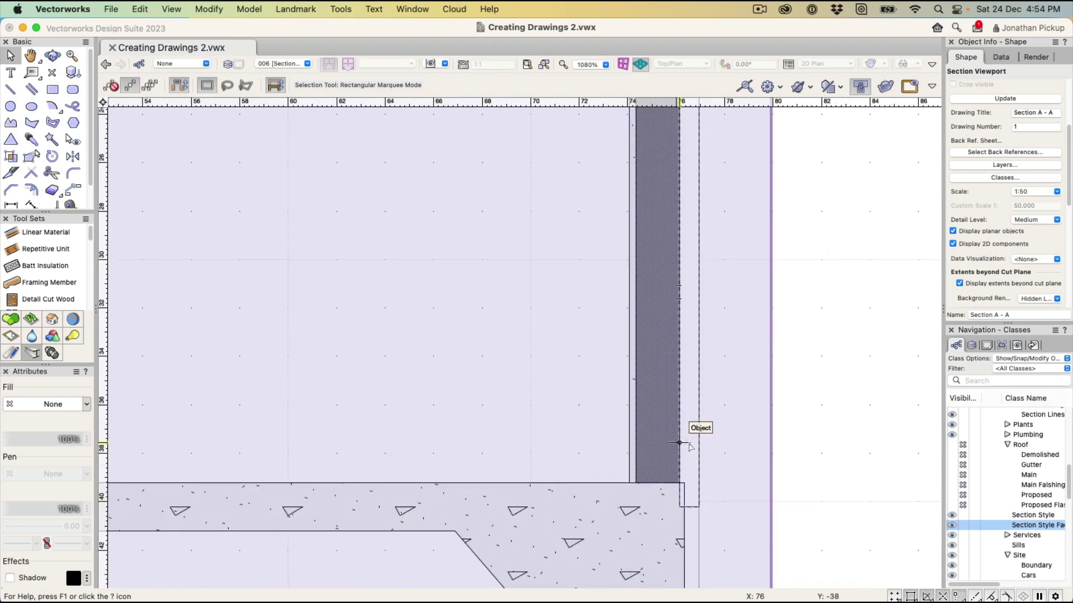
pyautogui.scroll(-10, 698, 465)
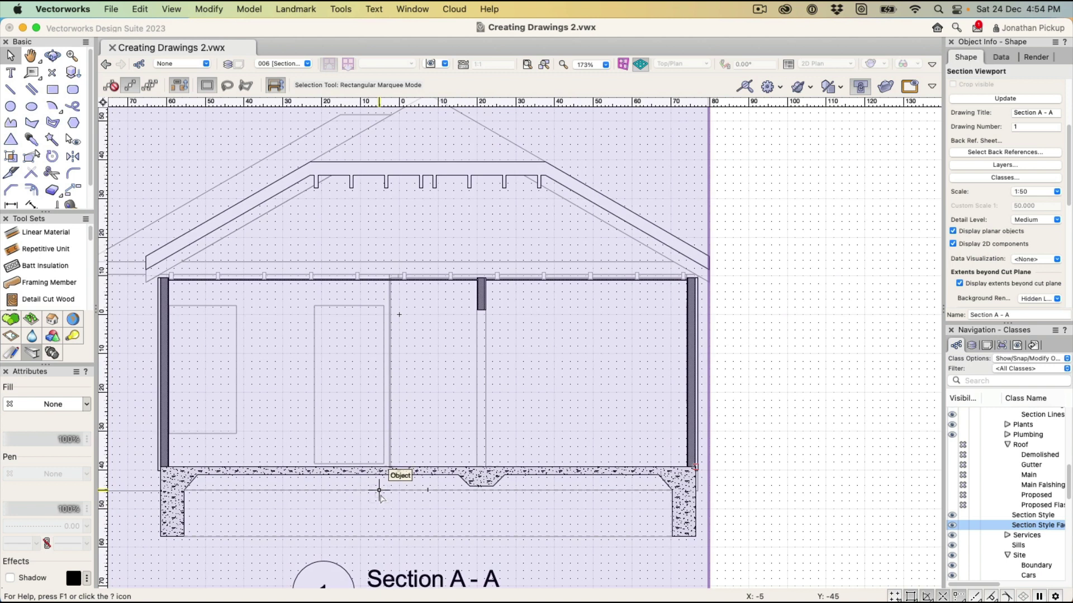
pyautogui.scroll(-1, 382, 494)
pyautogui.scroll(-1, 381, 494)
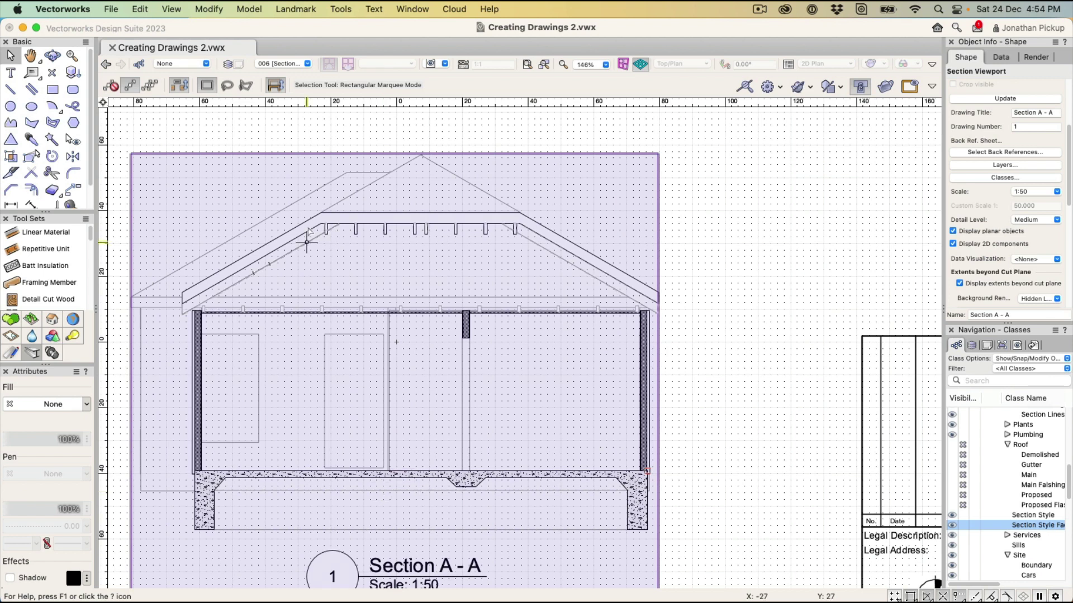
pyautogui.hscroll(-5, 358, 251)
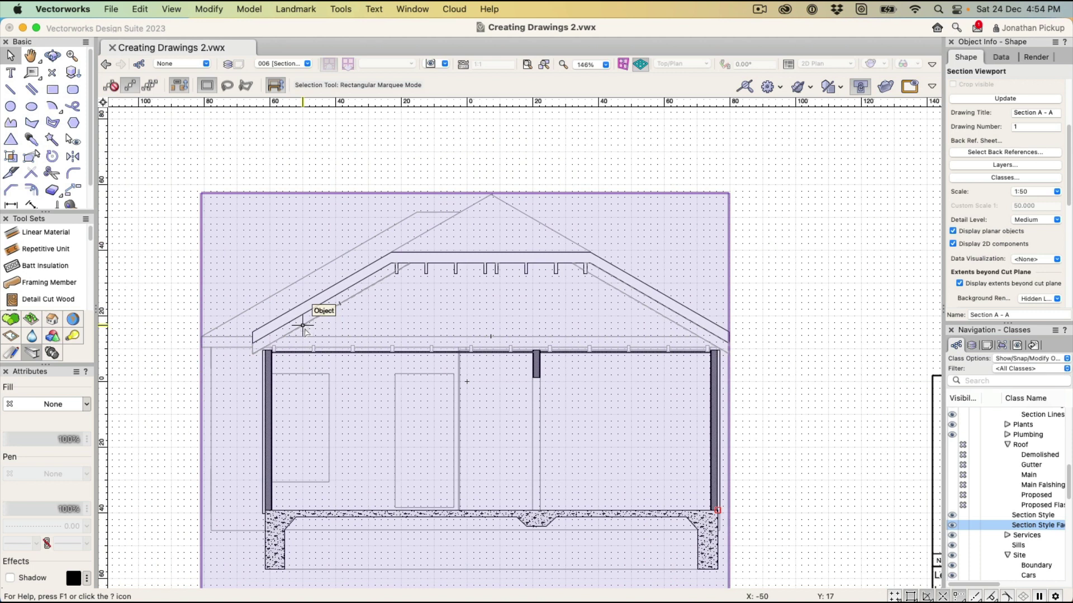
pyautogui.scroll(-1, 458, 309)
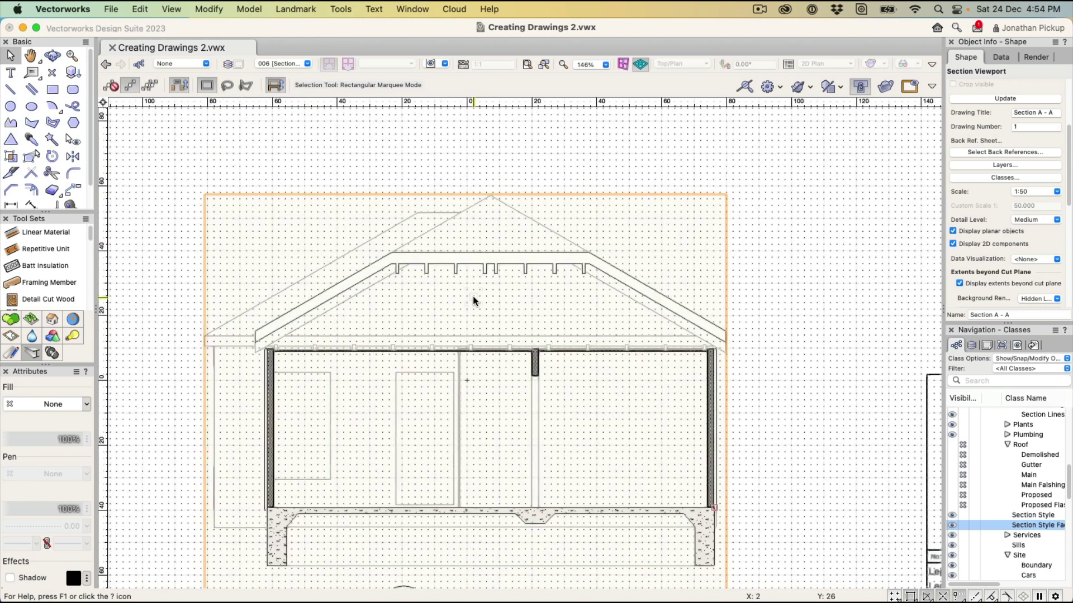
pyautogui.scroll(-2, 472, 296)
pyautogui.moveTo(473, 299); pyautogui.dragTo(496, 267)
# - In the viewport annotations, draw a closed polyline ground outline with a wavy underside below the slab
pyautogui.doubleClick(497, 267)
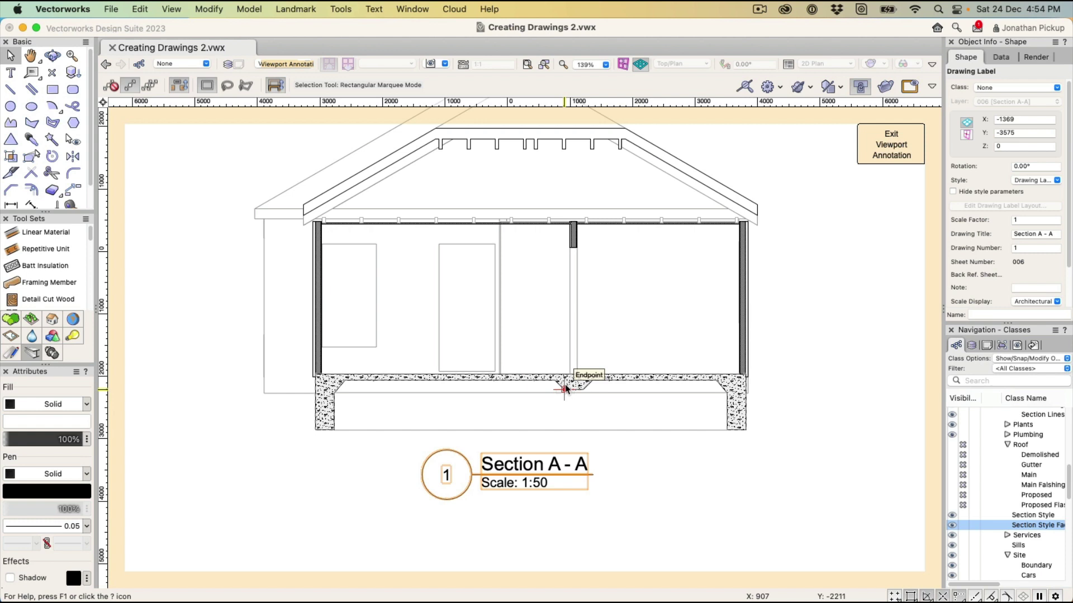
pyautogui.scroll(-1, 415, 335)
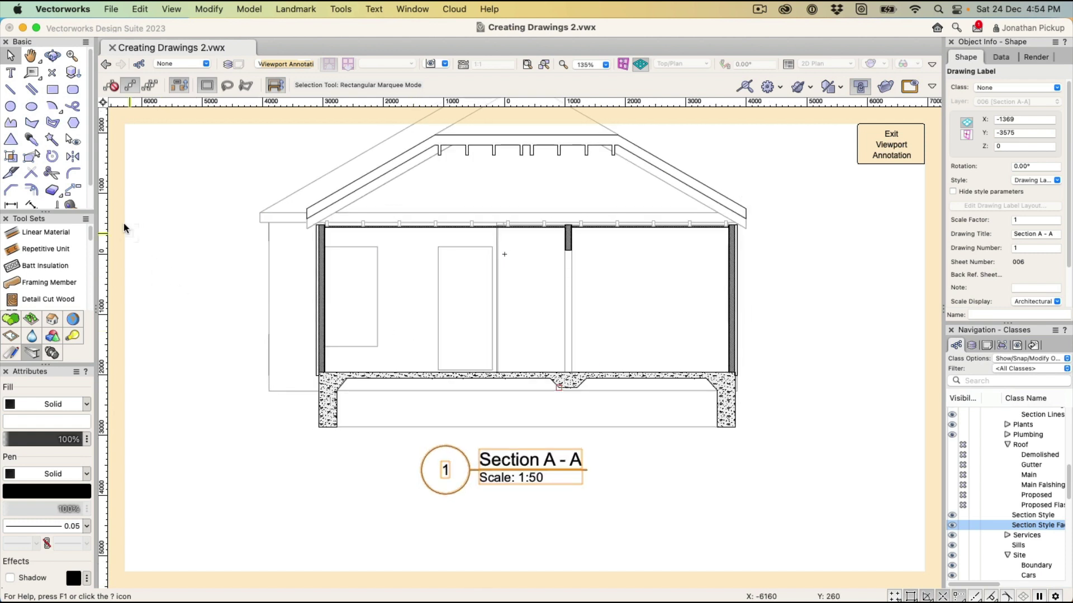
pyautogui.click(12, 126)
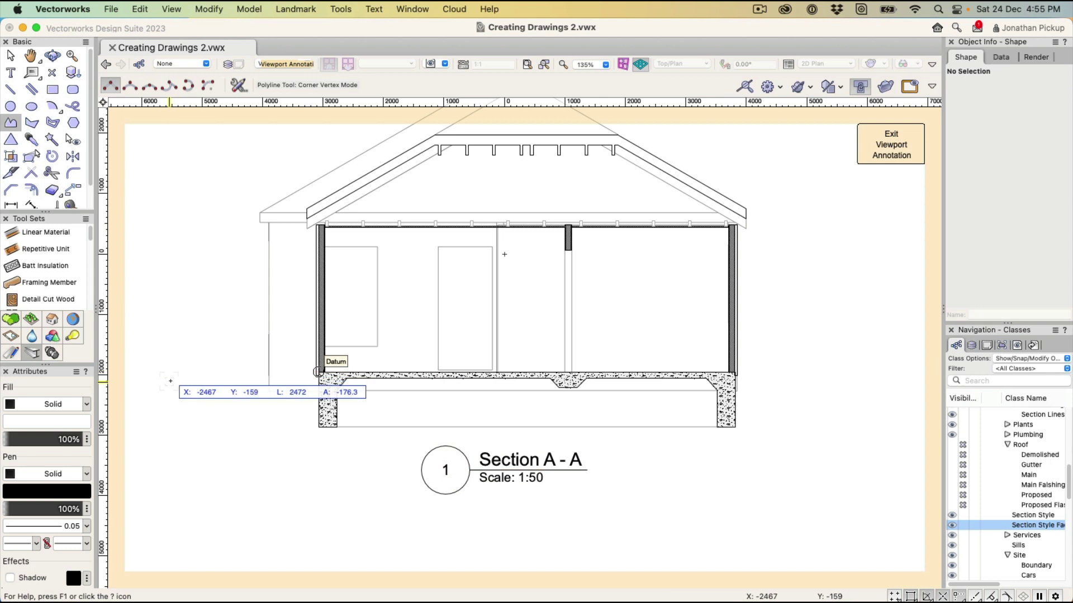
pyautogui.press('Tab')
pyautogui.press('Tab')
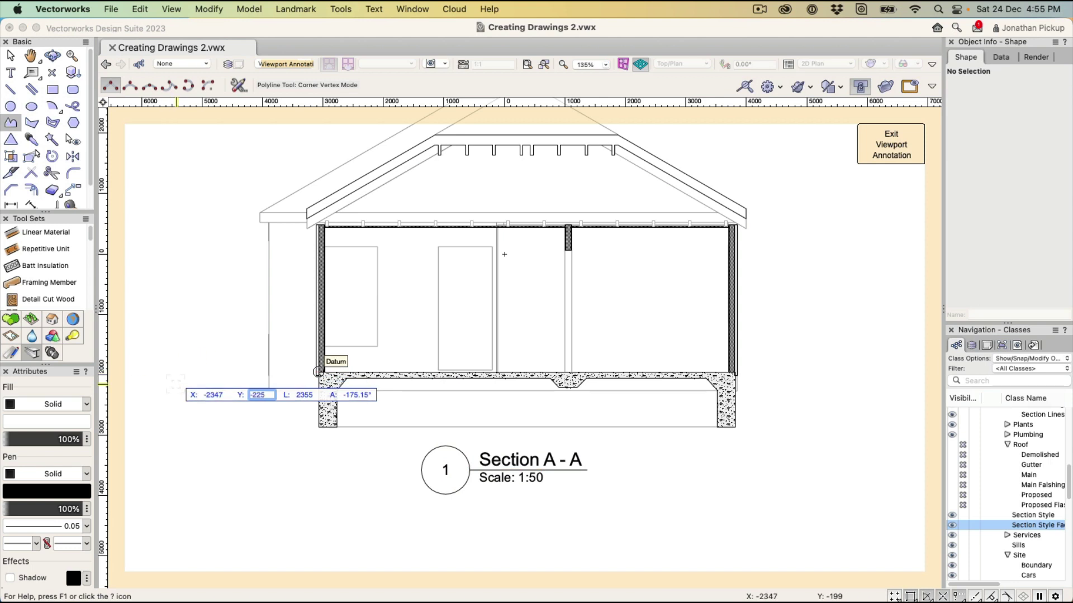
pyautogui.click(221, 386)
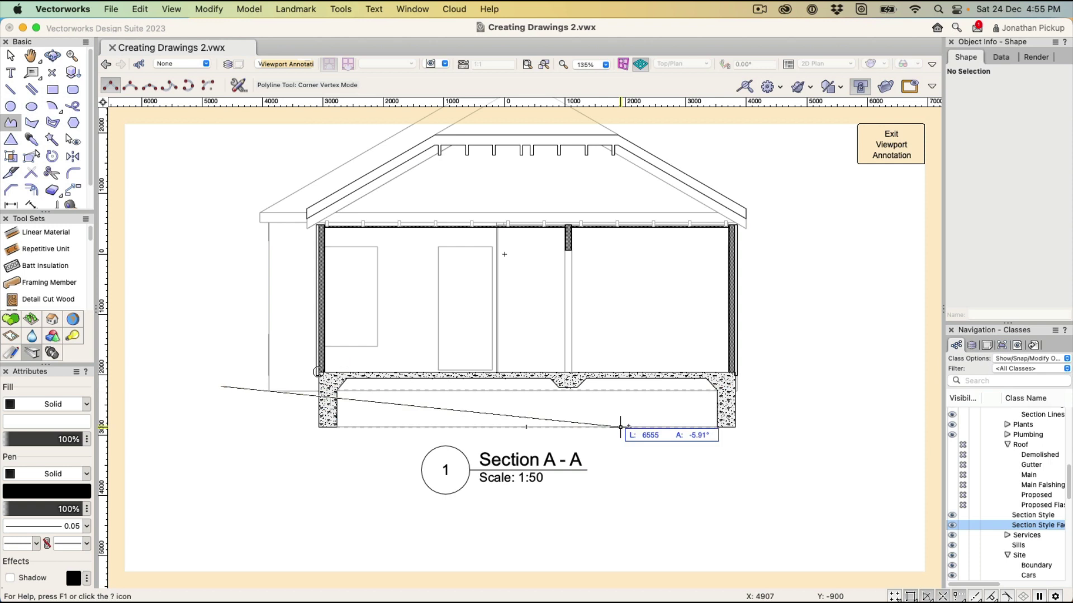
pyautogui.click(834, 386)
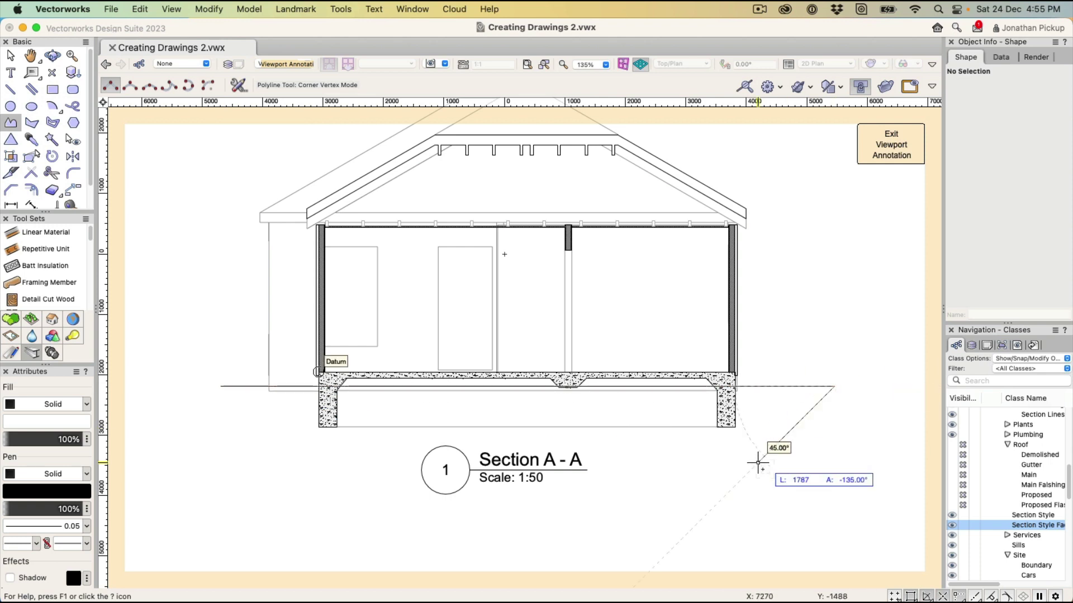
pyautogui.click(757, 462)
pyautogui.click(575, 405)
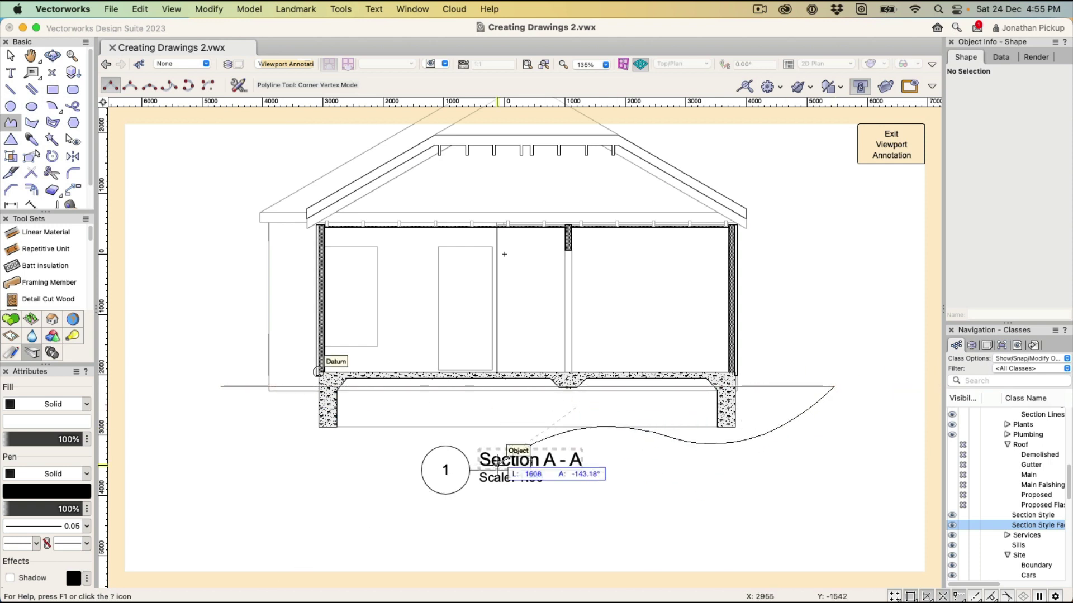
pyautogui.click(342, 496)
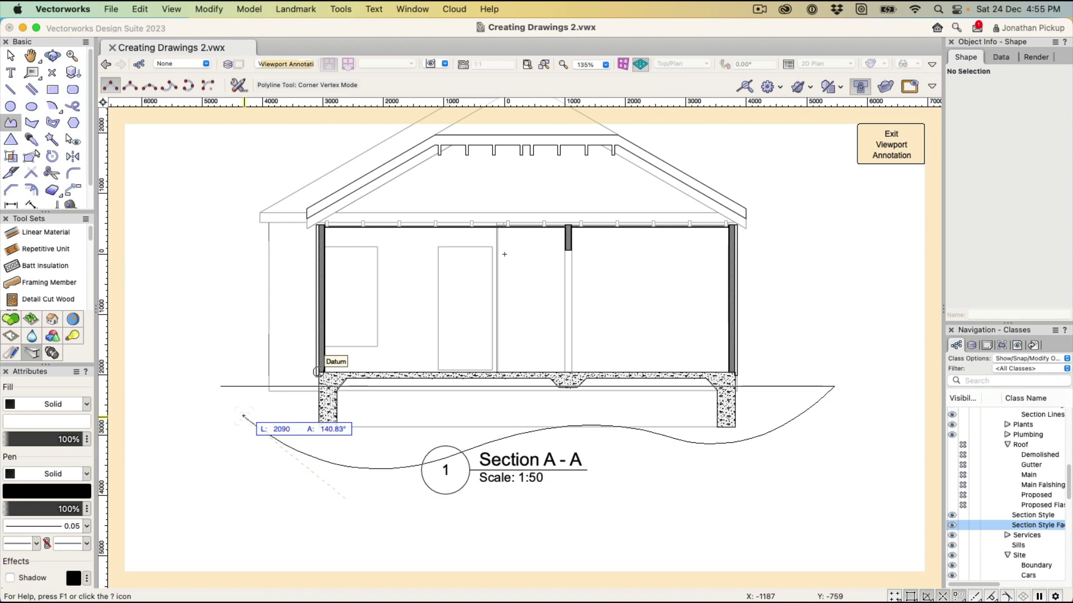
pyautogui.click(221, 386)
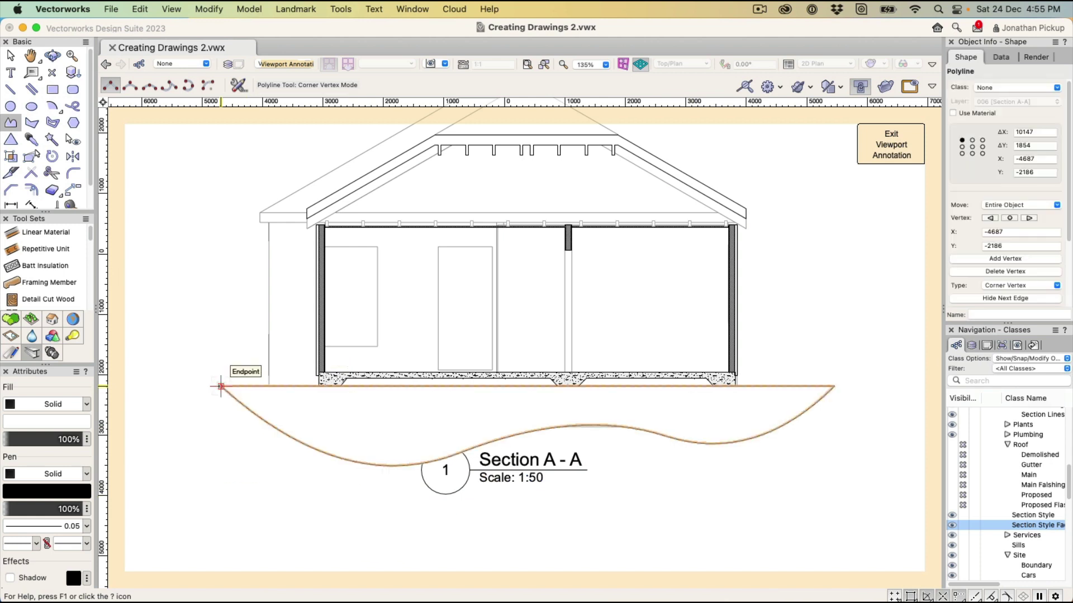
# - Replace the ground shape's DOTS_1 fill with the Soil @1:20 hatch
pyautogui.click(60, 403)
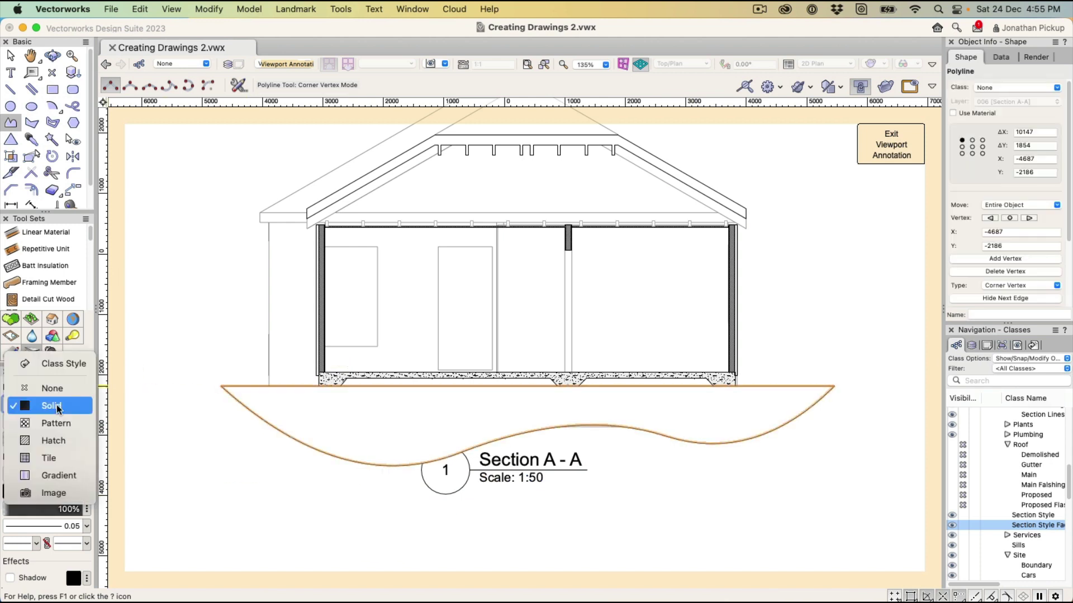
pyautogui.click(46, 440)
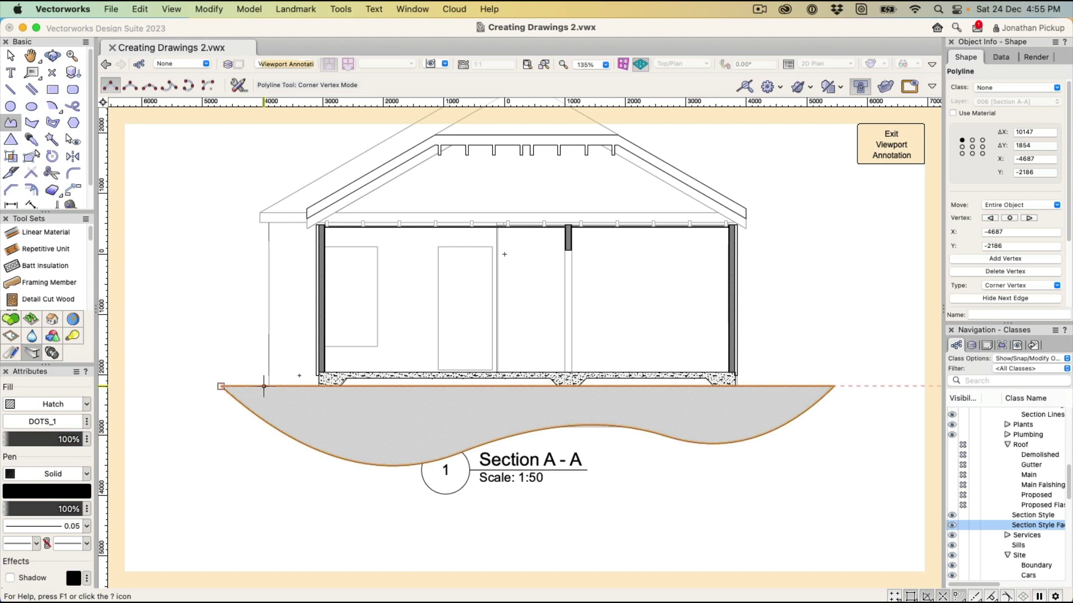
pyautogui.click(73, 420)
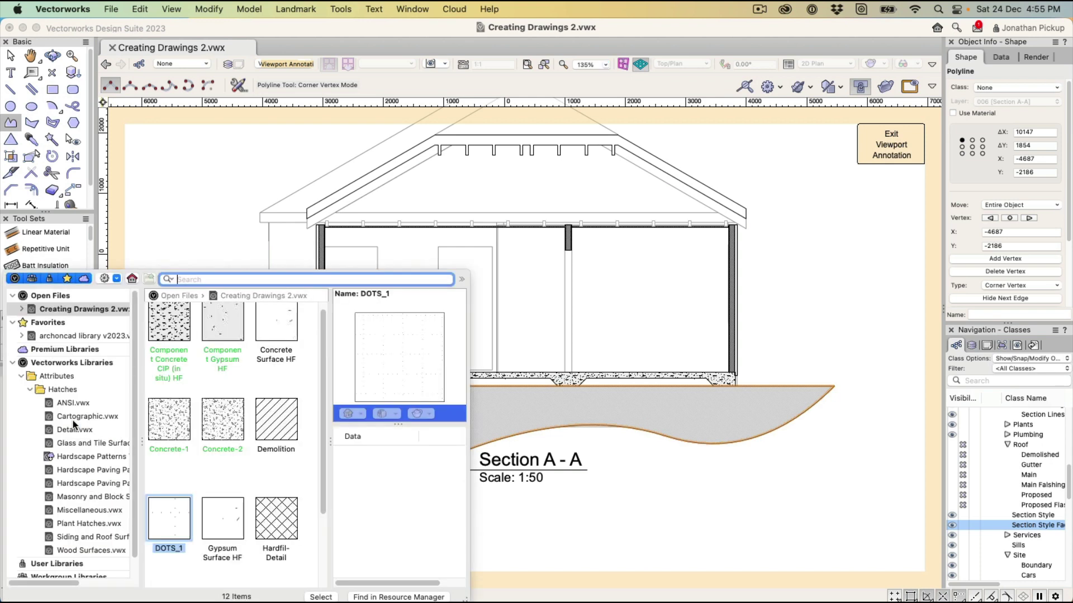
pyautogui.scroll(-2, 180, 372)
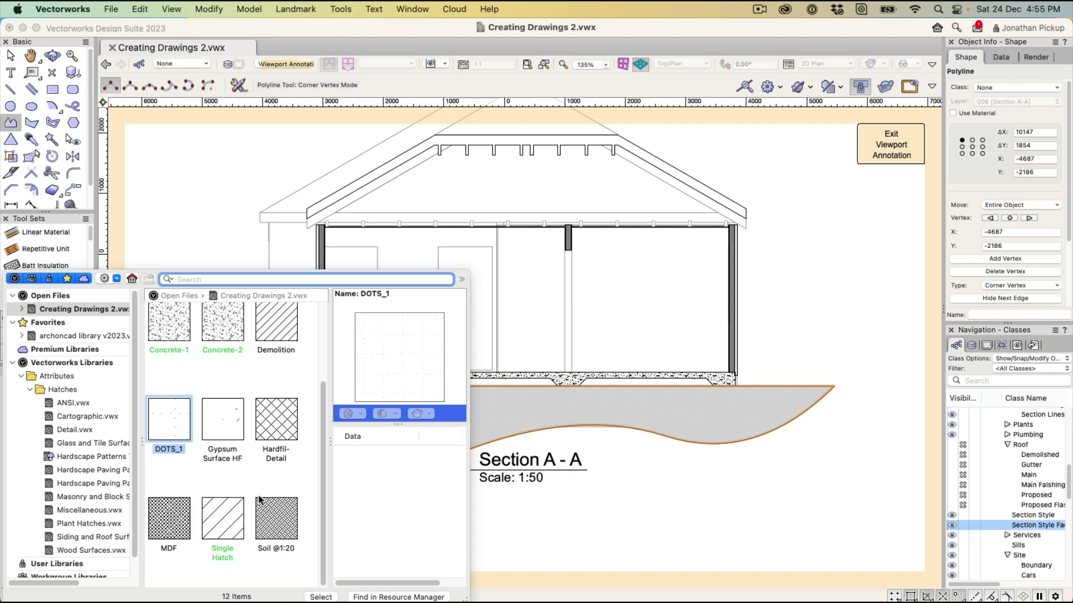
pyautogui.click(277, 537)
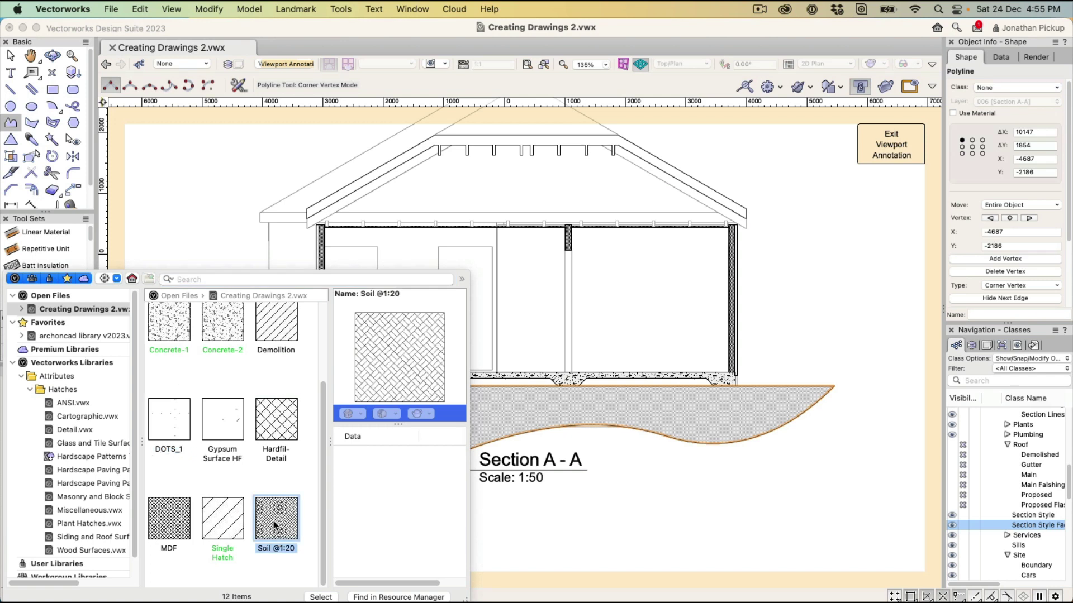
pyautogui.click(321, 597)
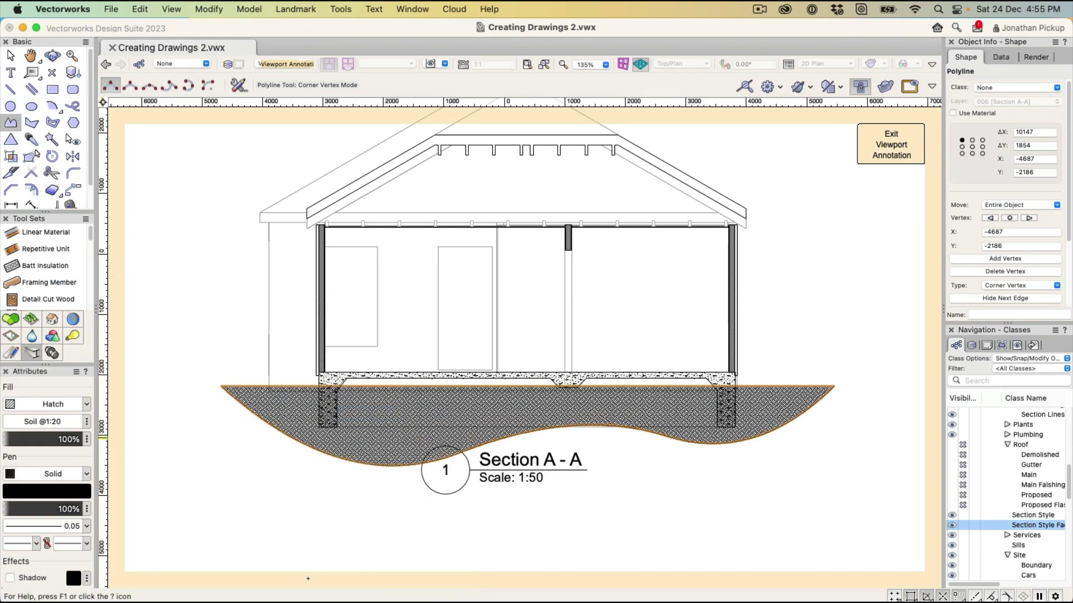
# - Enlarge the soil hatch pattern's scale and send the ground shape behind the section
pyautogui.click(12, 157)
pyautogui.moveTo(604, 366); pyautogui.dragTo(740, 273)
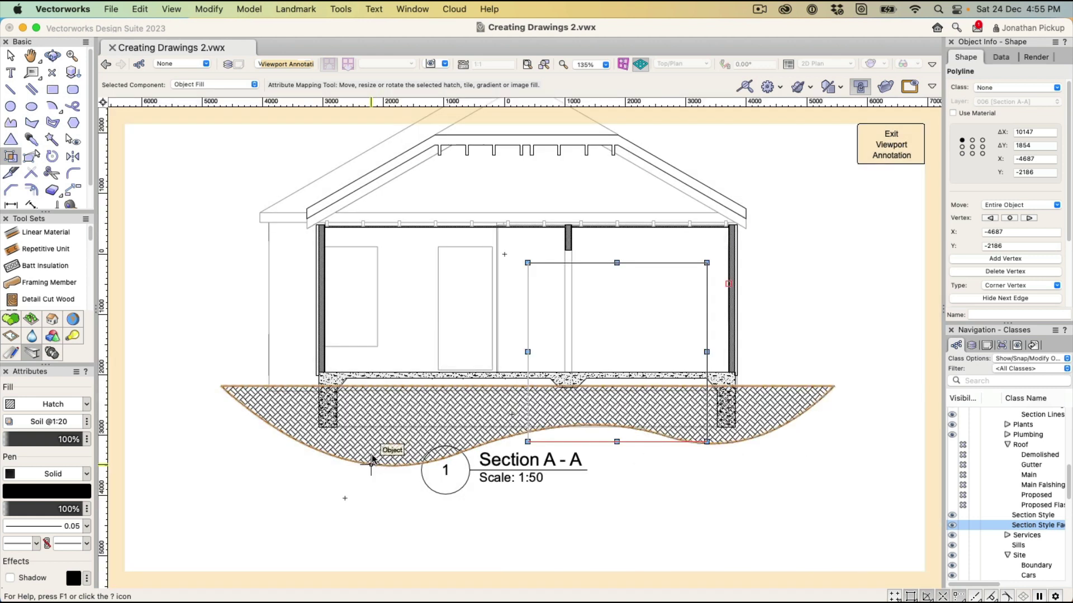
pyautogui.rightClick(372, 460)
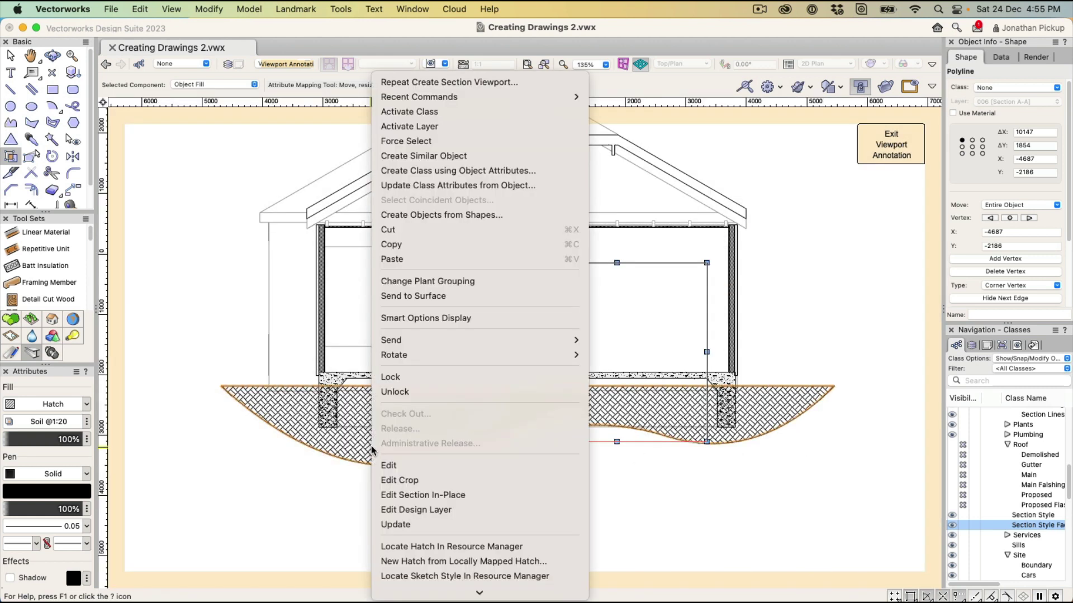
pyautogui.moveTo(570, 340)
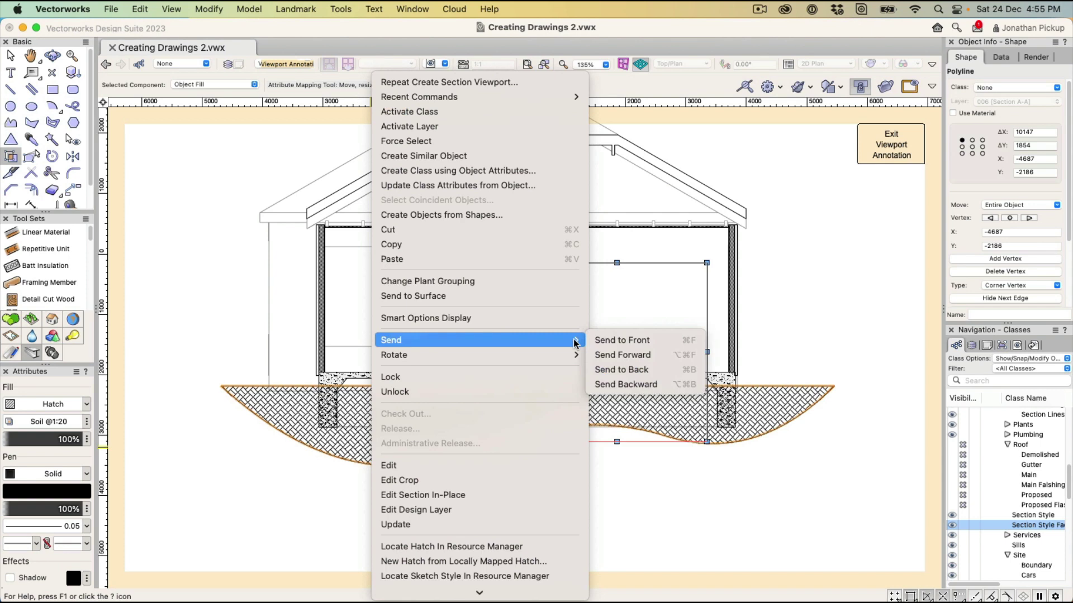
pyautogui.click(626, 373)
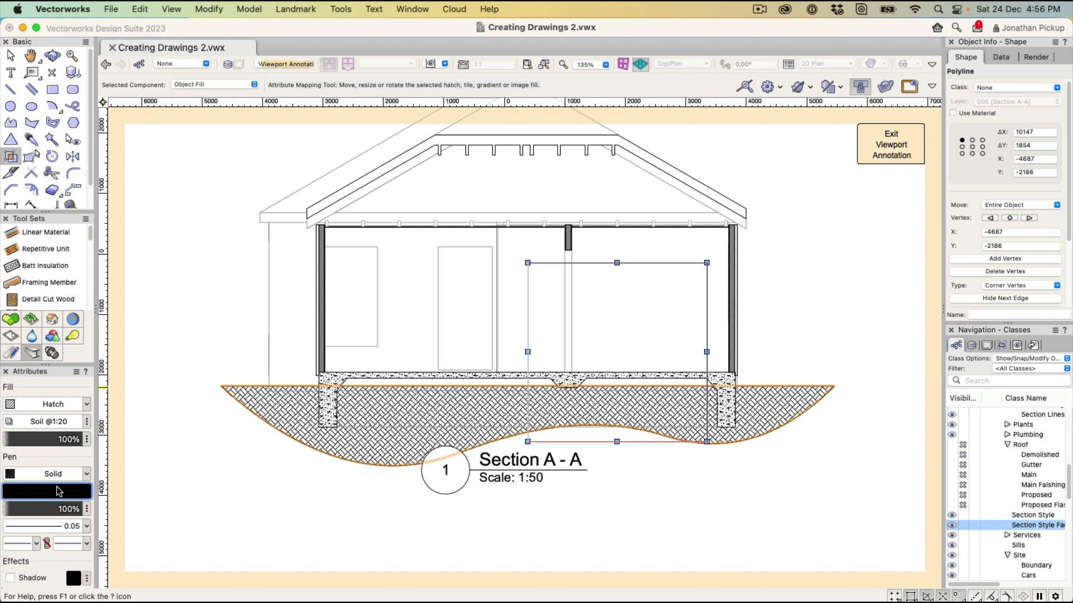
# - Give the ground a 0.70 outline and hide its curved bottom edge
pyautogui.click(72, 526)
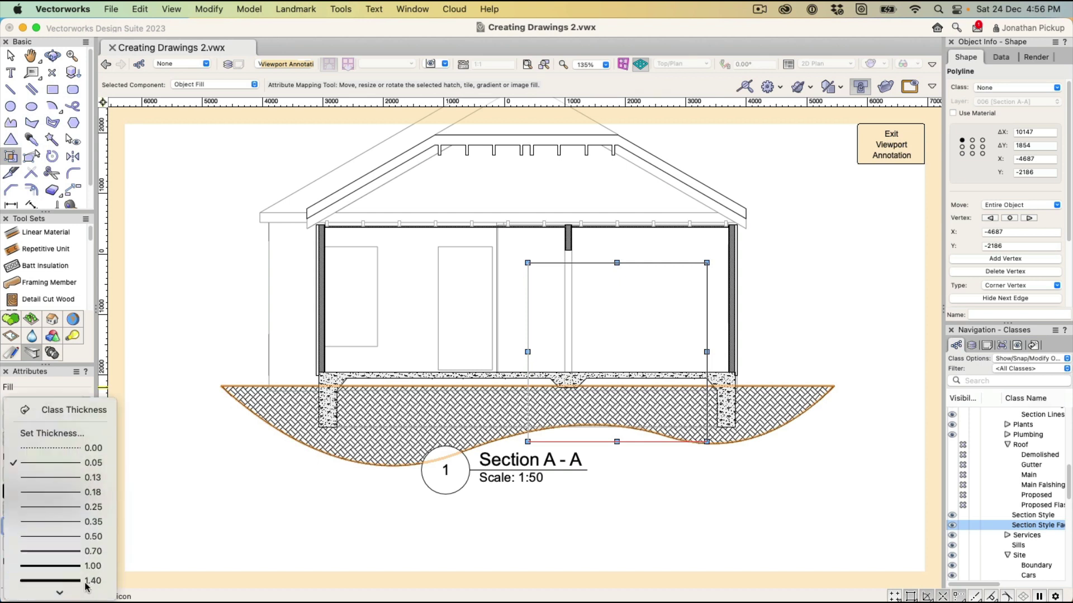
pyautogui.click(56, 551)
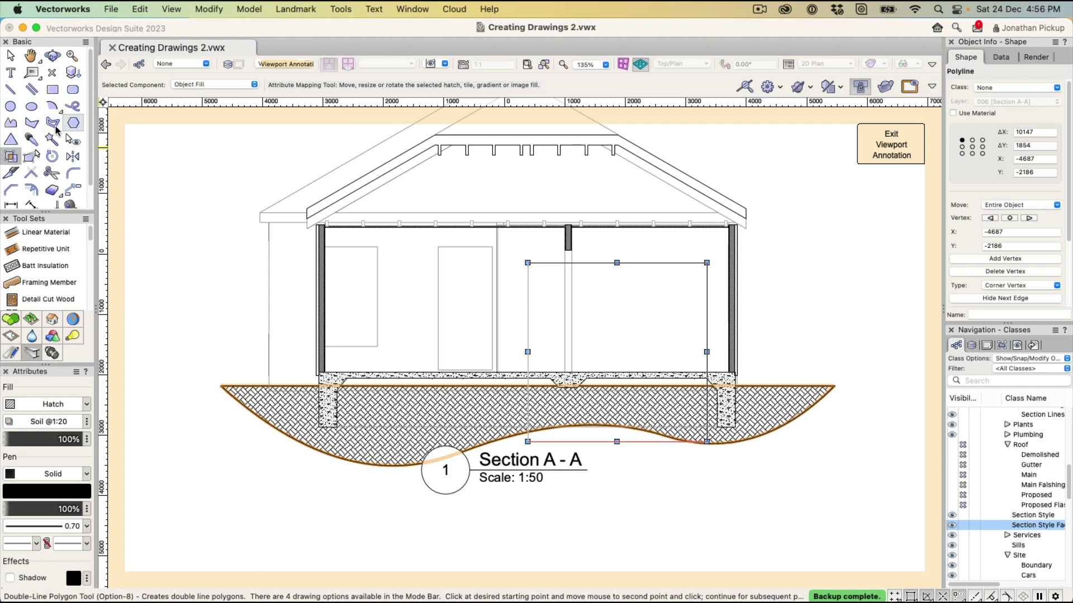
pyautogui.click(31, 157)
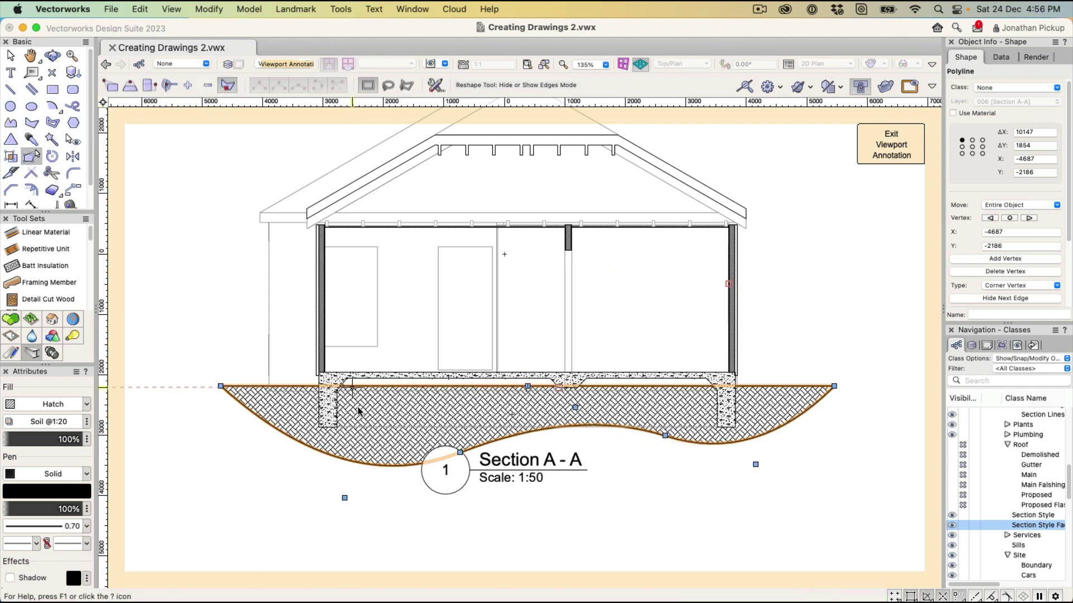
pyautogui.click(345, 498)
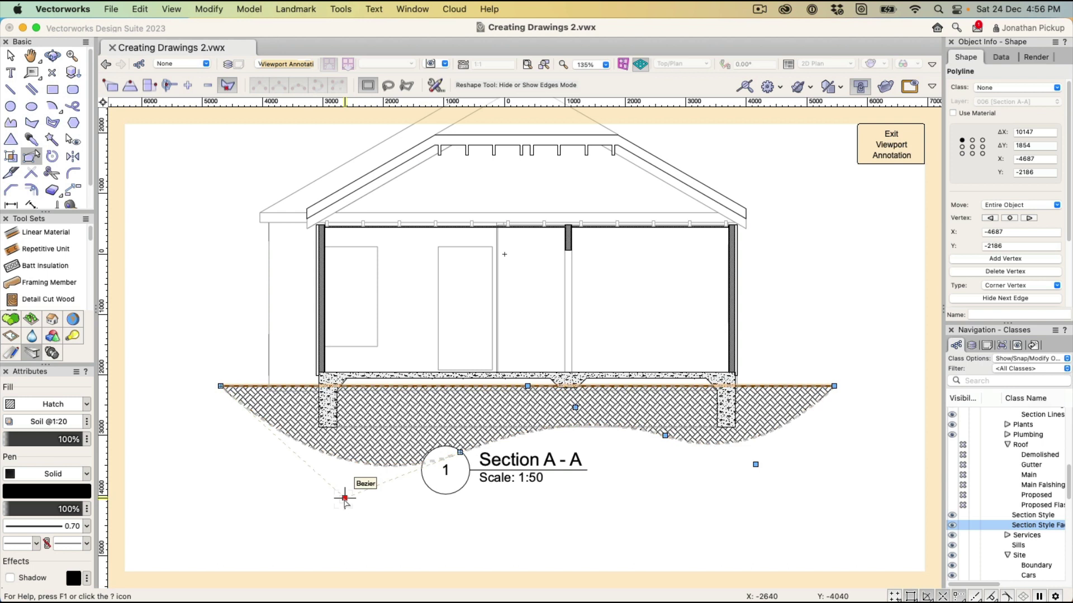
pyautogui.click(10, 55)
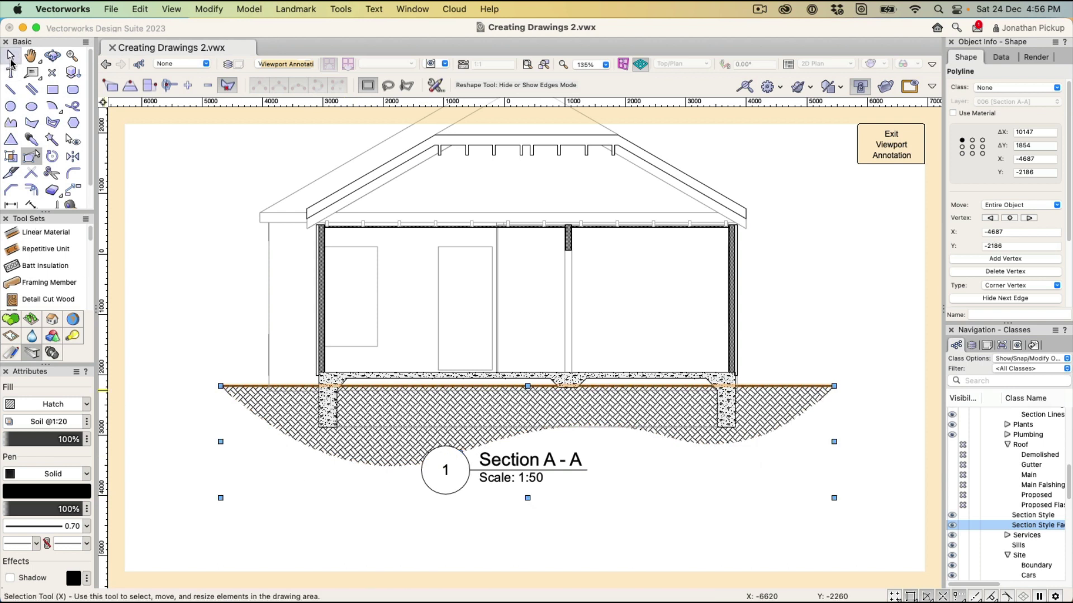
pyautogui.click(240, 255)
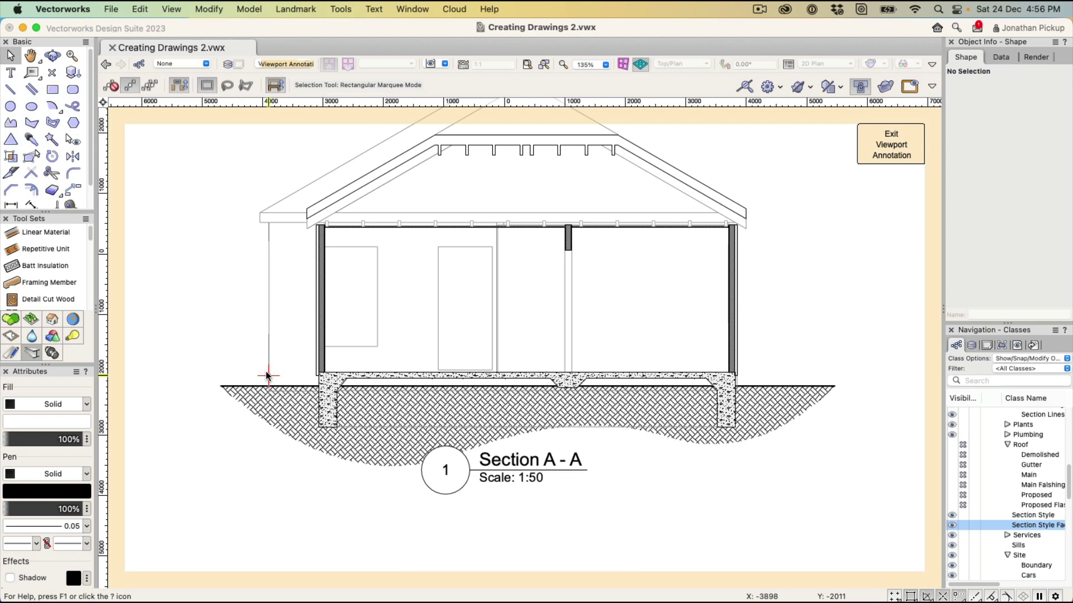
# - Edit the Soil @1:20 hatch resource to turn on Background Fill
pyautogui.click(277, 408)
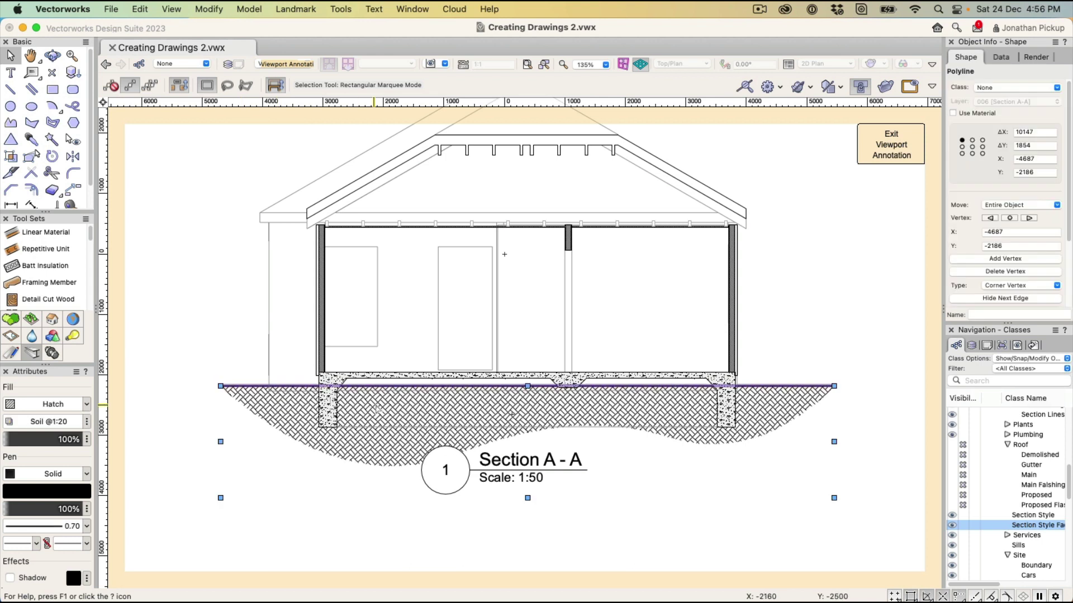
pyautogui.rightClick(395, 435)
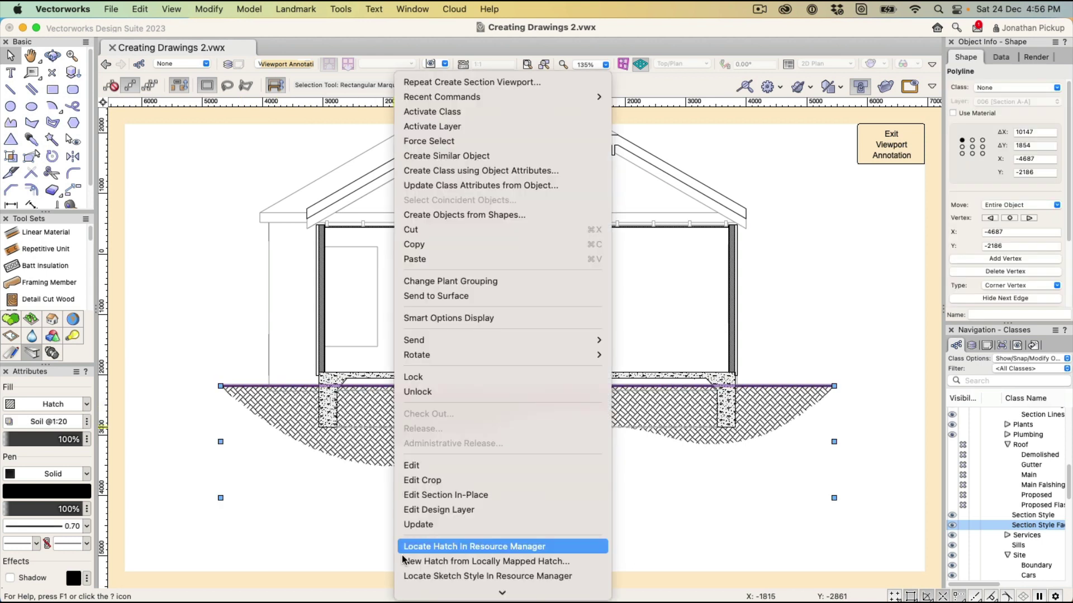
pyautogui.click(431, 546)
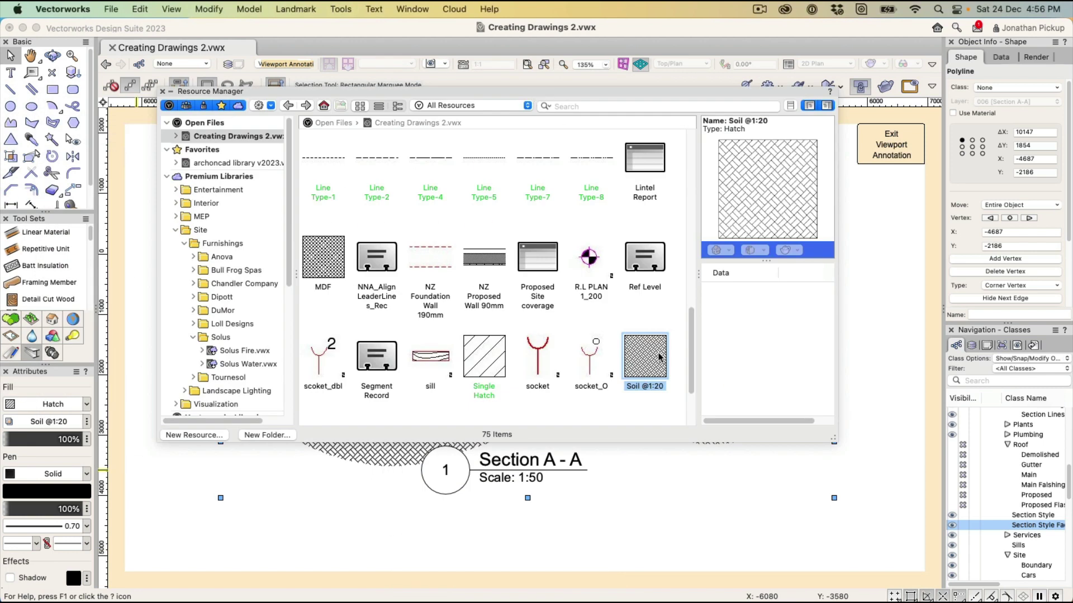
pyautogui.rightClick(660, 358)
pyautogui.click(689, 448)
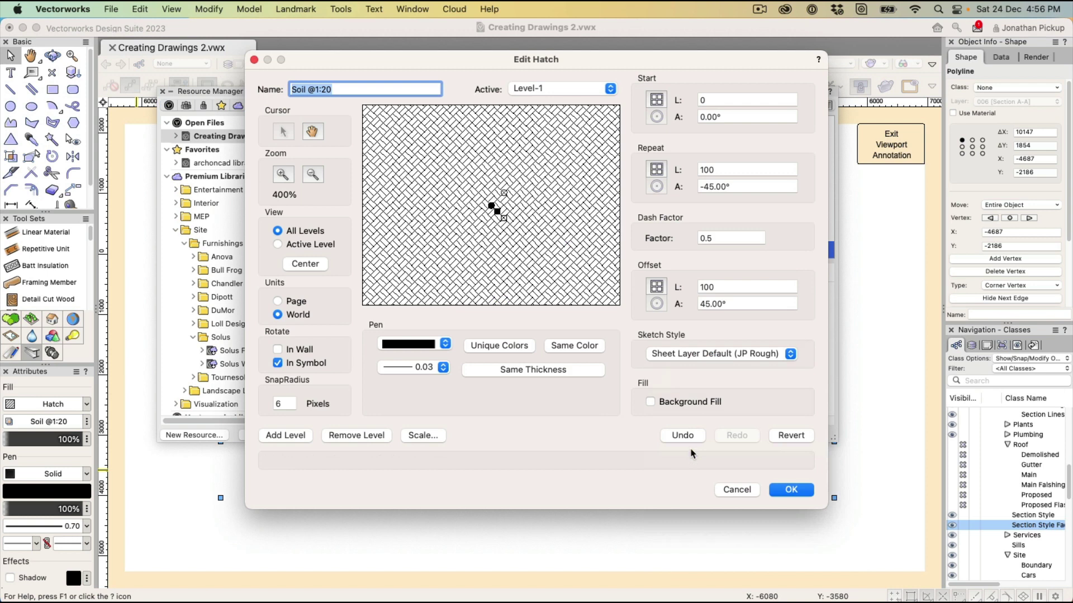
pyautogui.click(651, 403)
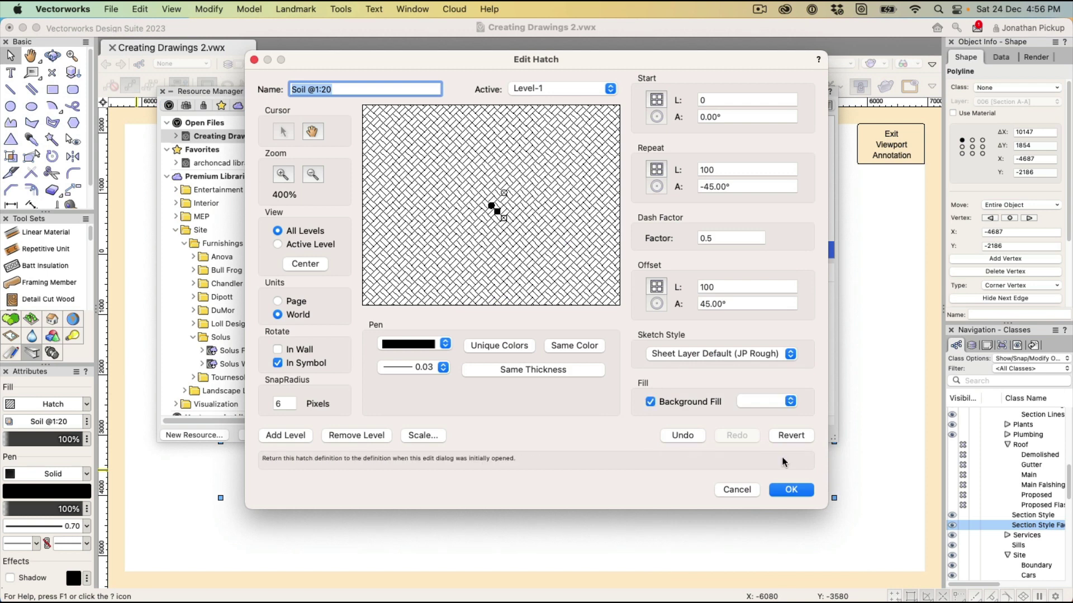
pyautogui.click(784, 489)
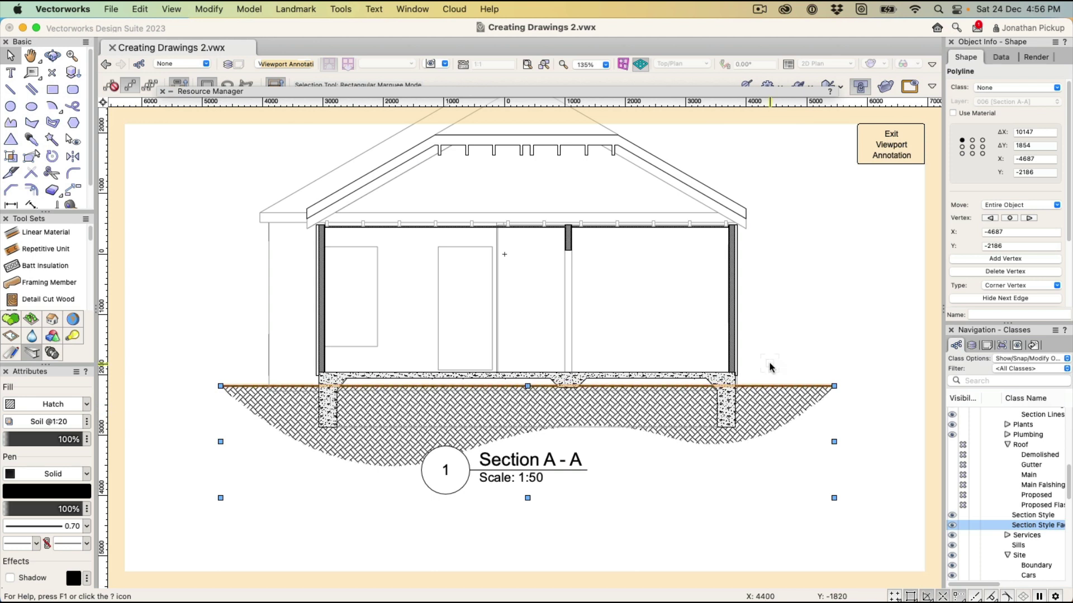
# - Send the soil shape to the back behind the concrete footings, then deselect it
pyautogui.press('super+f')
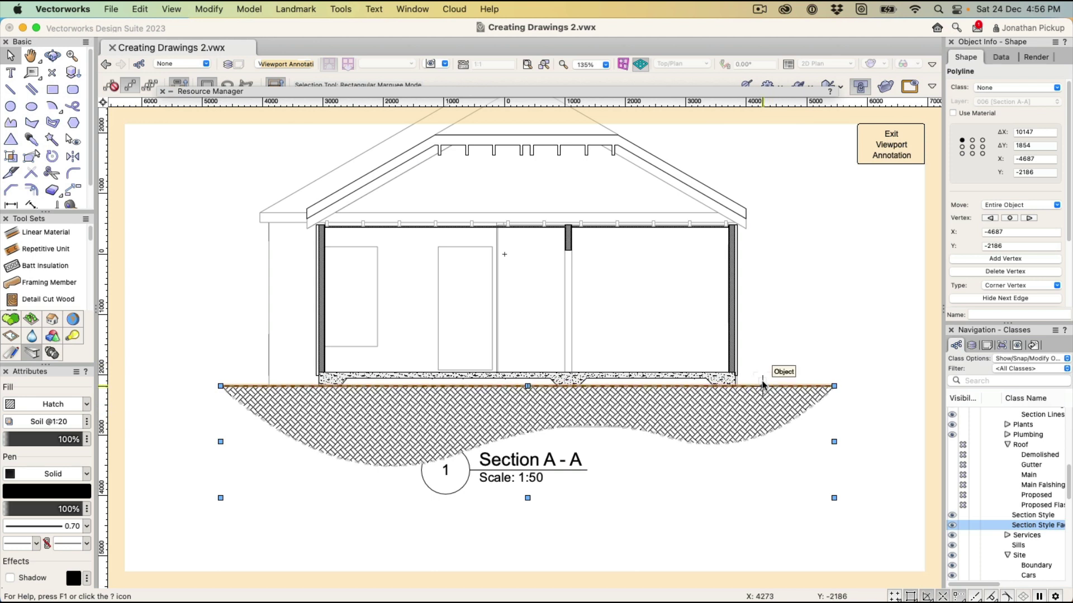
pyautogui.rightClick(696, 406)
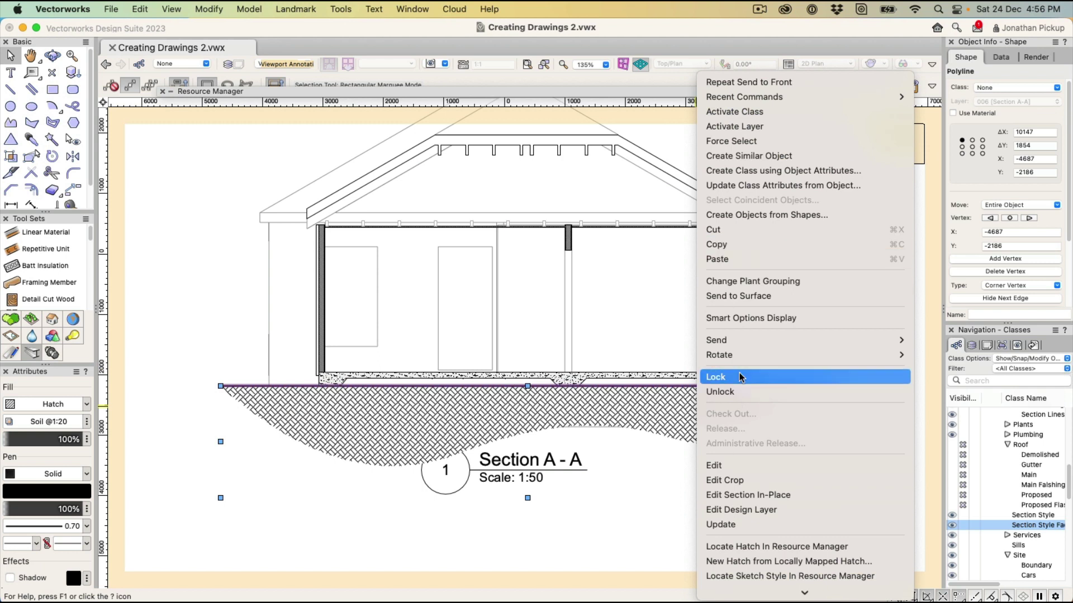
pyautogui.moveTo(726, 341)
pyautogui.click(950, 369)
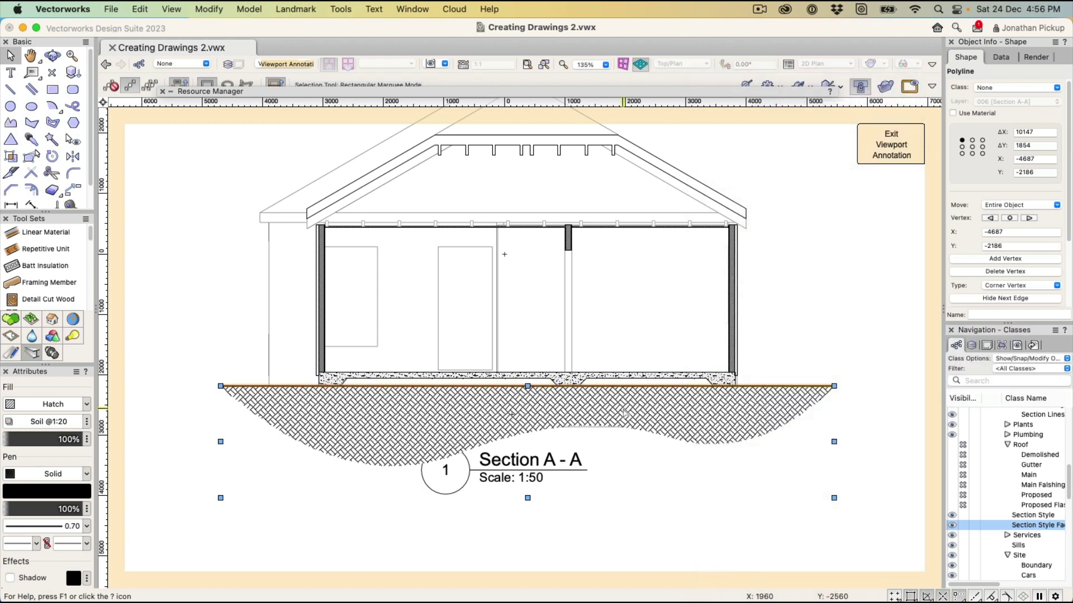
pyautogui.click(655, 473)
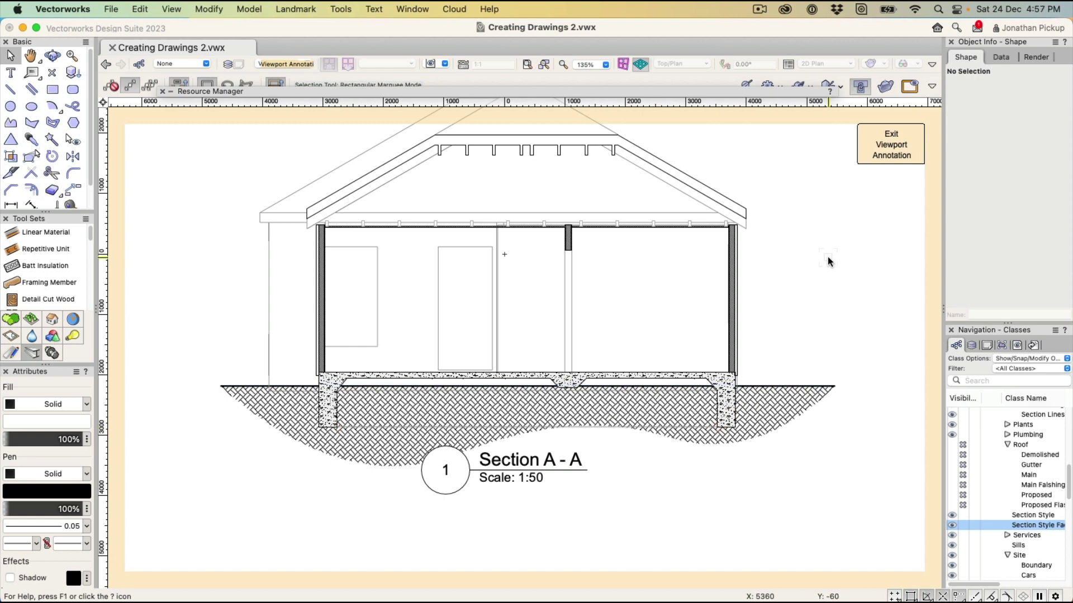
# - Draw three batt insulation pieces between the ceiling joists
pyautogui.moveTo(804, 239); pyautogui.dragTo(773, 269, button='middle')
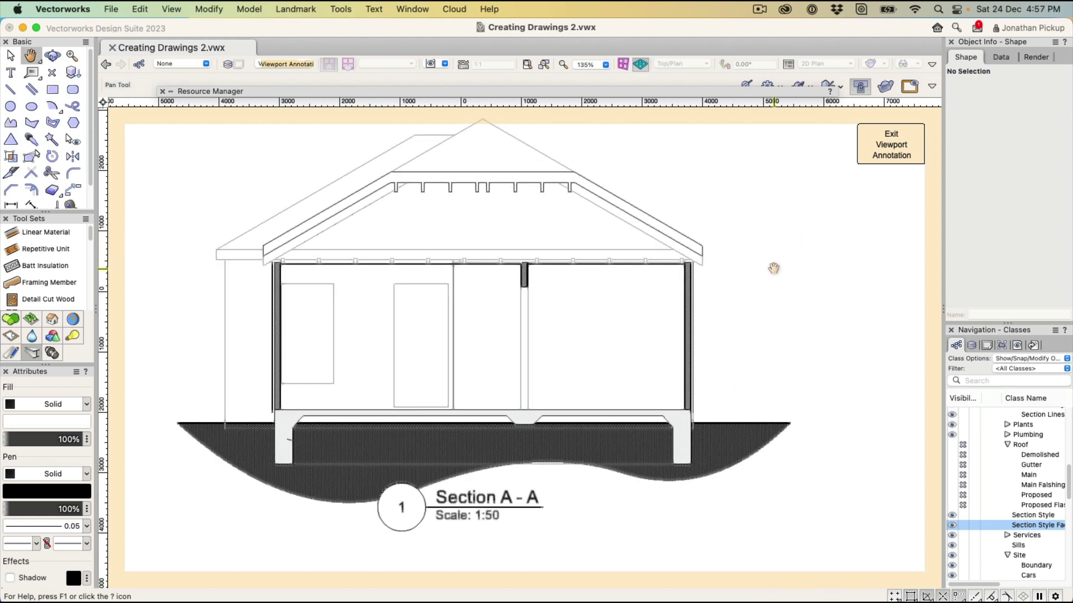
pyautogui.scroll(3, 254, 250)
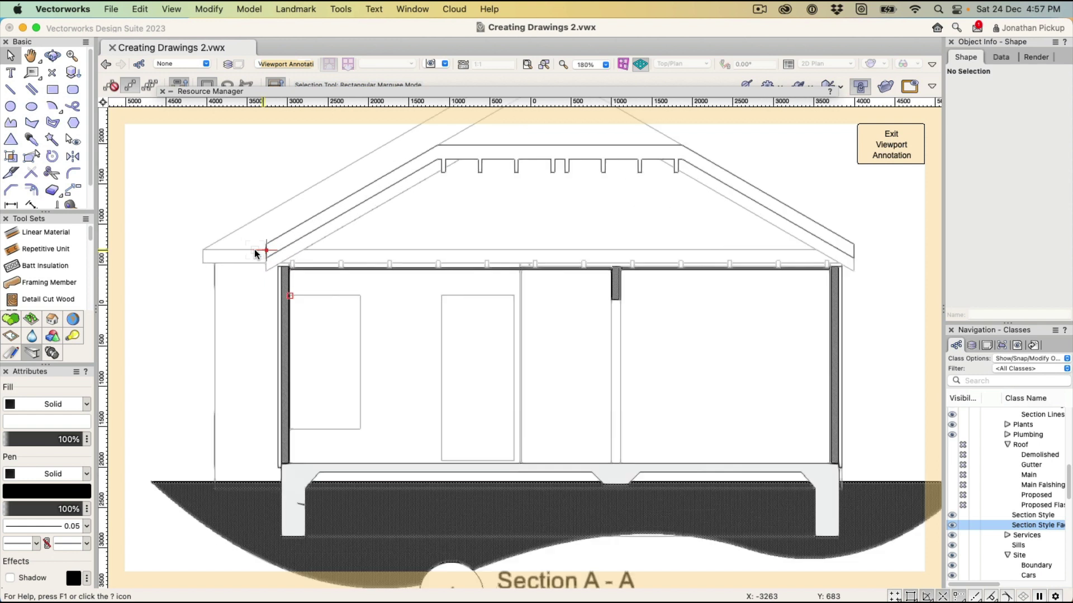
pyautogui.click(74, 264)
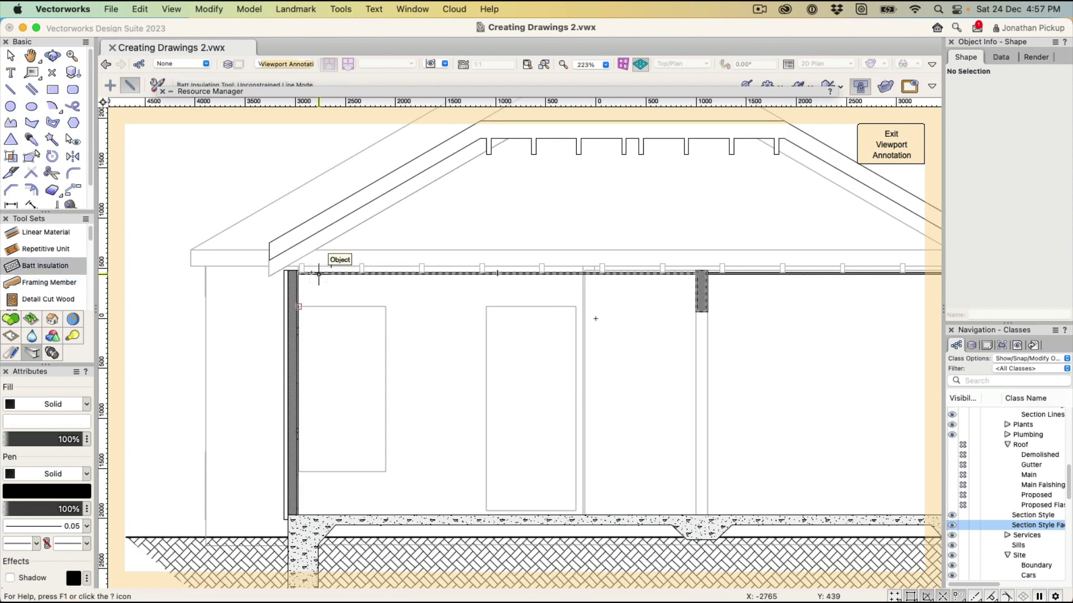
pyautogui.scroll(4, 296, 270)
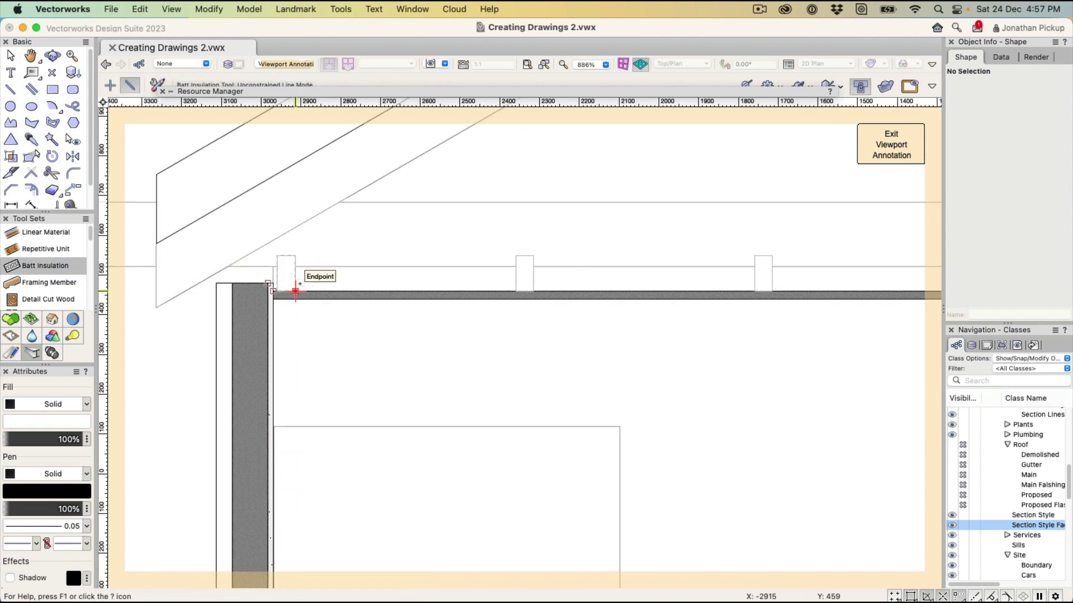
pyautogui.click(295, 291)
pyautogui.click(534, 291)
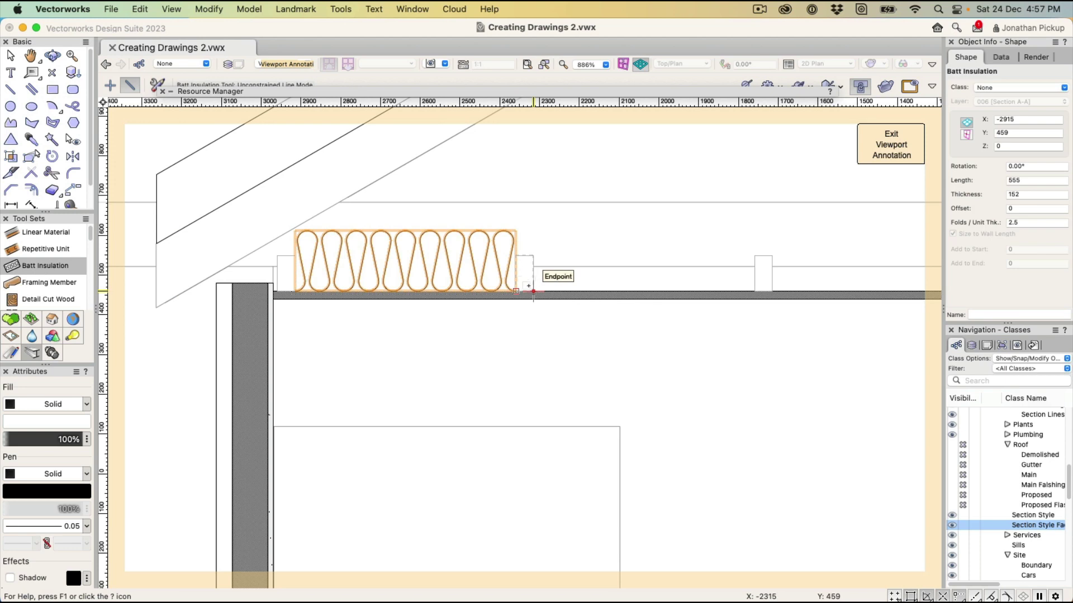
pyautogui.click(534, 290)
pyautogui.click(772, 291)
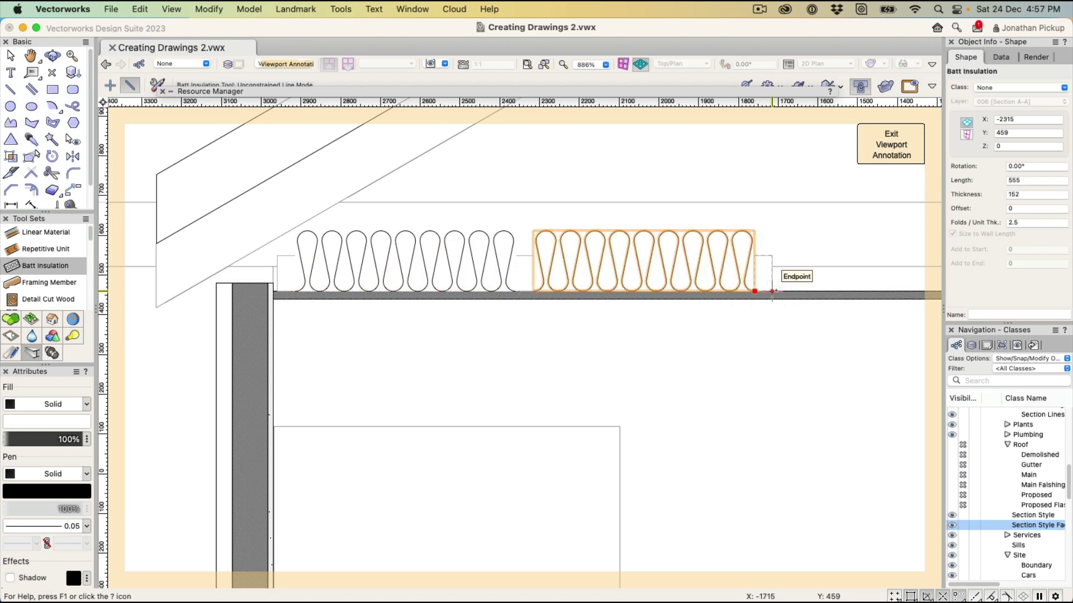
pyautogui.click(772, 291)
pyautogui.hscroll(5, 836, 290)
pyautogui.click(632, 338)
pyautogui.click(632, 339)
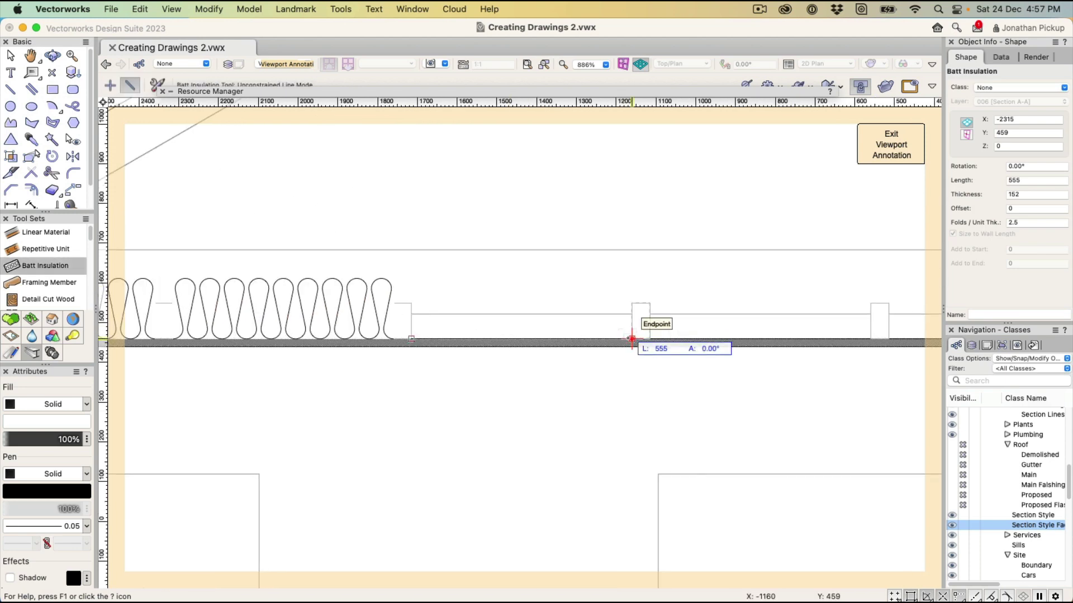
# - Set the thickness of the three batts to 90
pyautogui.press('x')
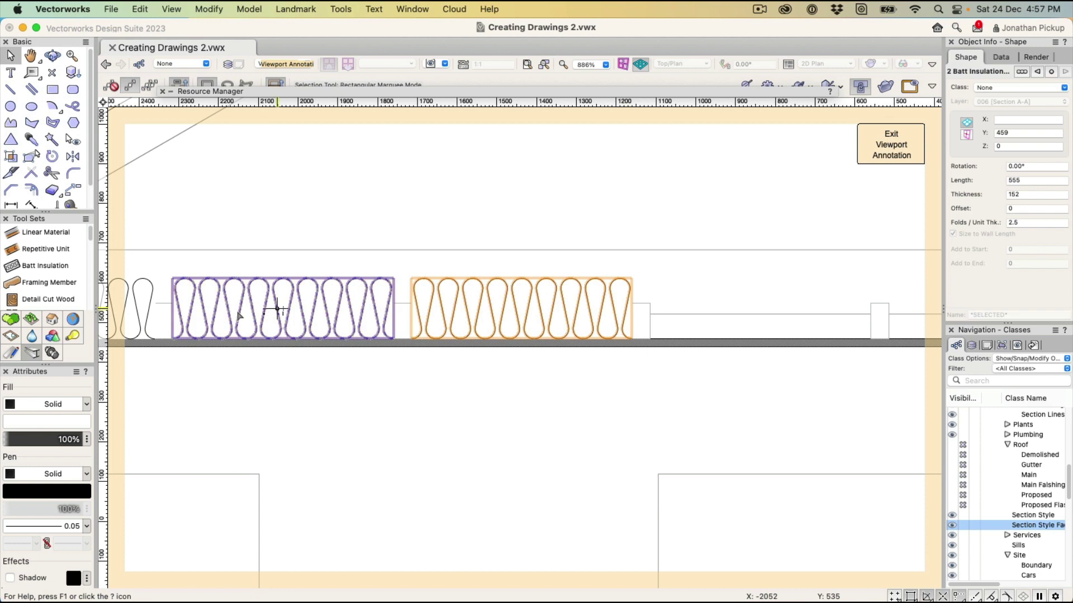
pyautogui.keyDown('shift'); pyautogui.click(273, 307); pyautogui.keyUp('shift')
pyautogui.keyDown('shift'); pyautogui.click(146, 310); pyautogui.keyUp('shift')
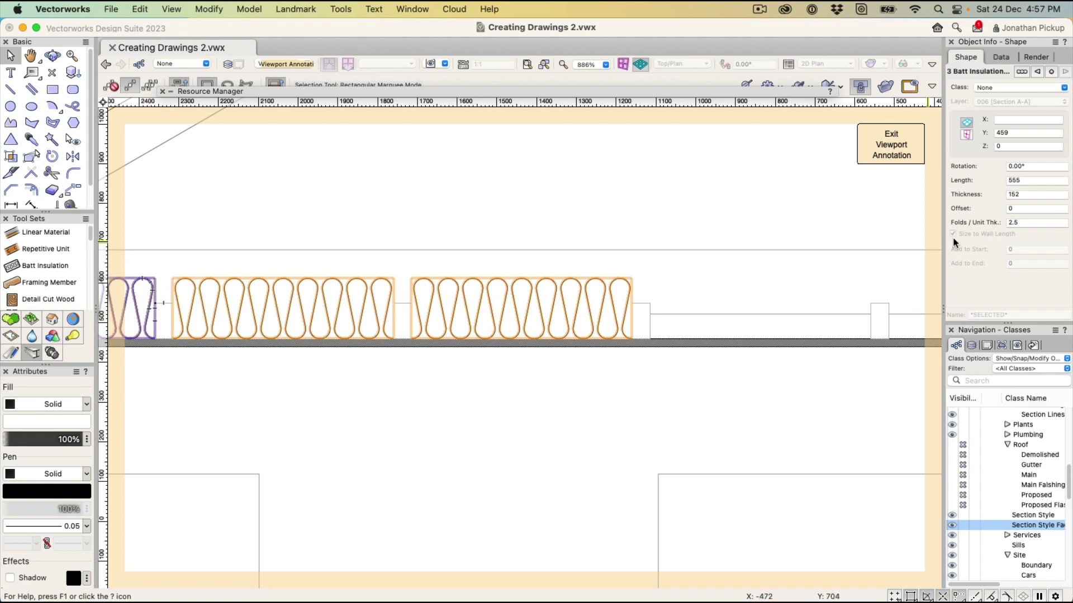
pyautogui.click(1024, 194)
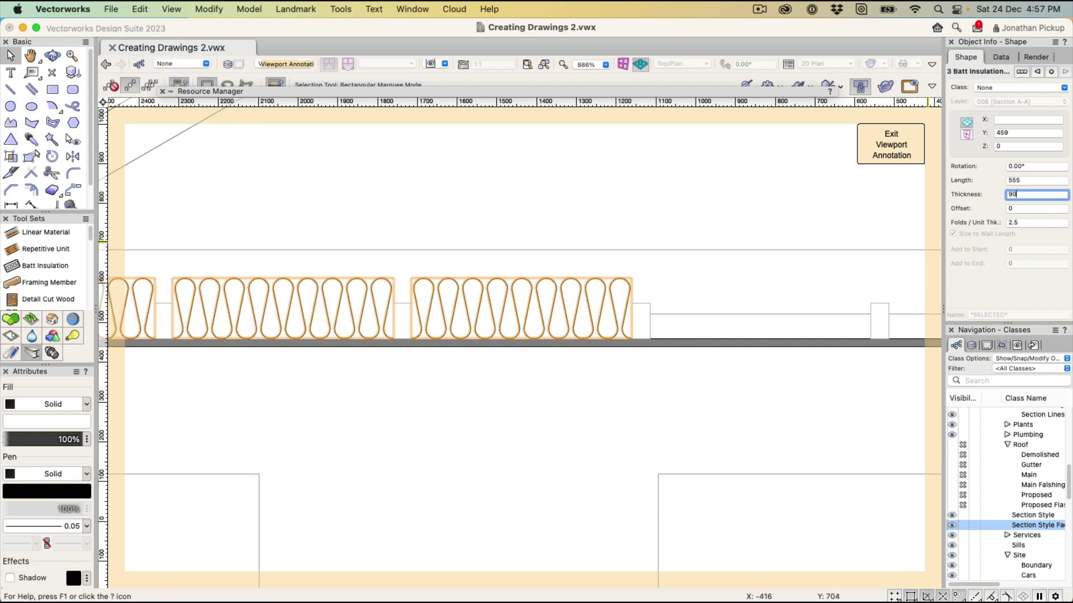
pyautogui.press('Return')
pyautogui.scroll(-4, 558, 270)
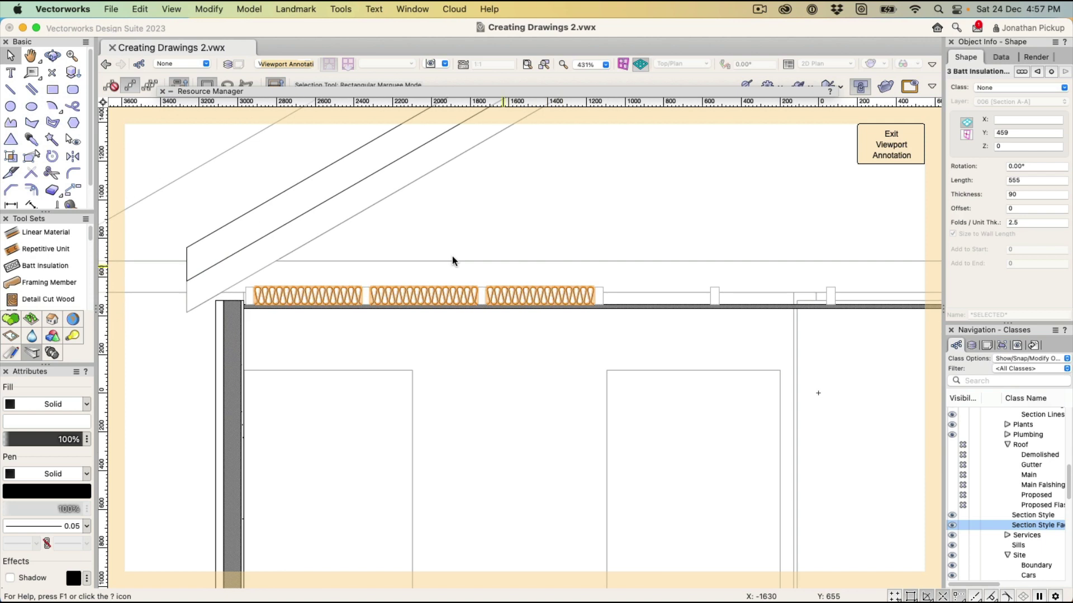
# - Draw one long continuous batt run above the ceiling from the wall's top corner
pyautogui.click(25, 264)
pyautogui.click(246, 286)
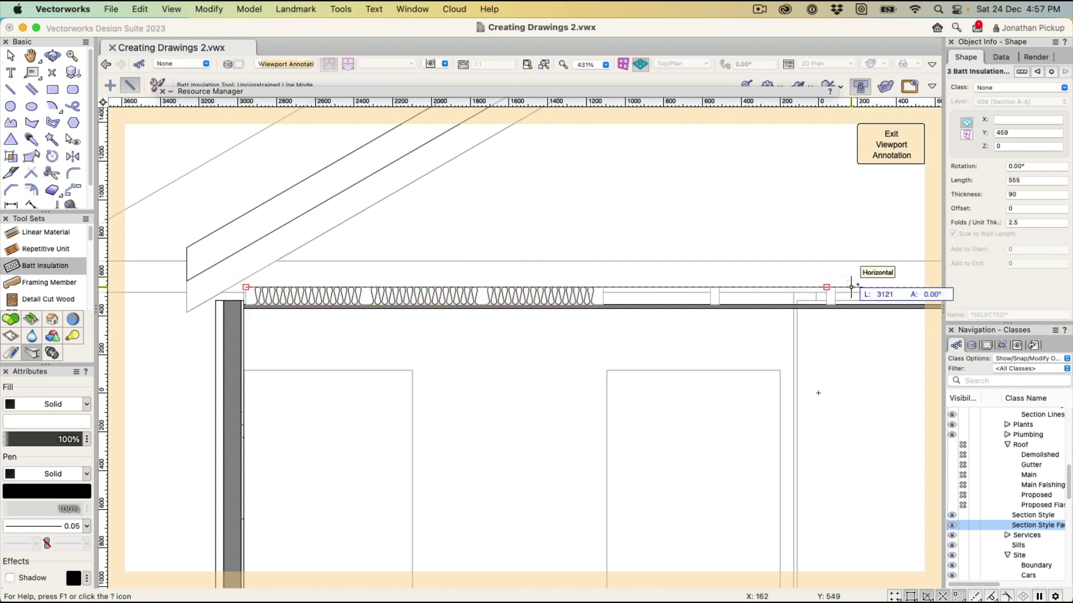
pyautogui.click(877, 287)
pyautogui.scroll(-3, 740, 196)
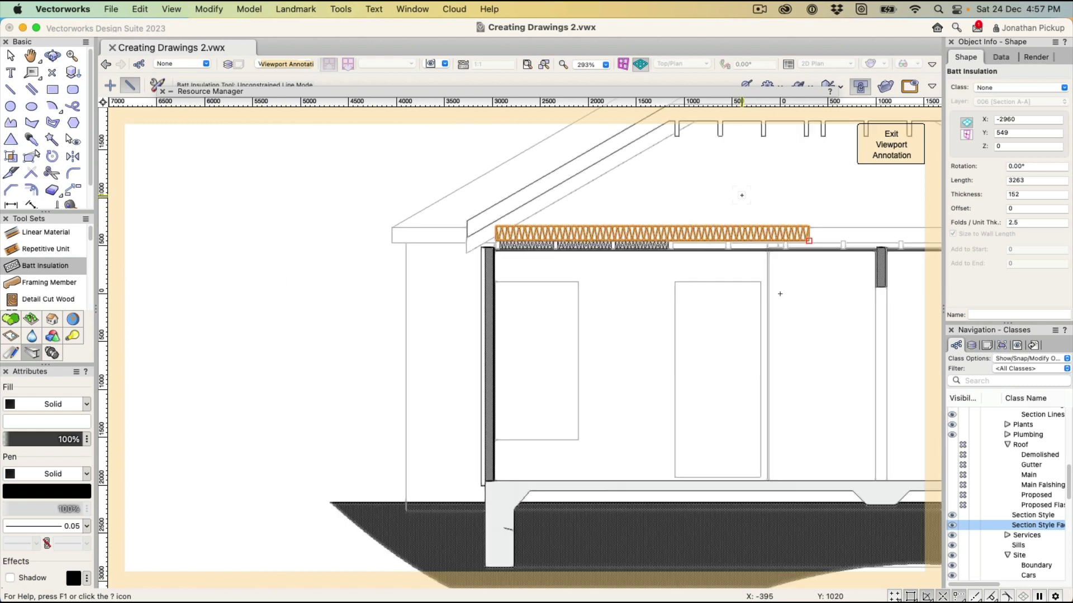
pyautogui.press('x')
pyautogui.click(740, 196)
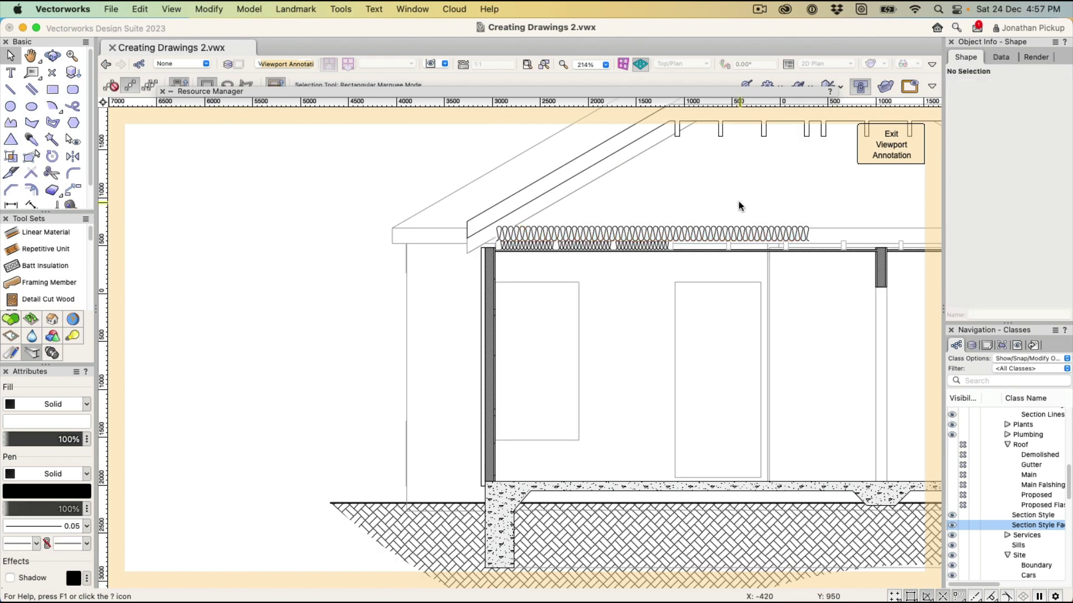
pyautogui.moveTo(740, 207); pyautogui.dragTo(324, 210, button='middle')
pyautogui.moveTo(457, 202); pyautogui.dragTo(360, 343, button='middle')
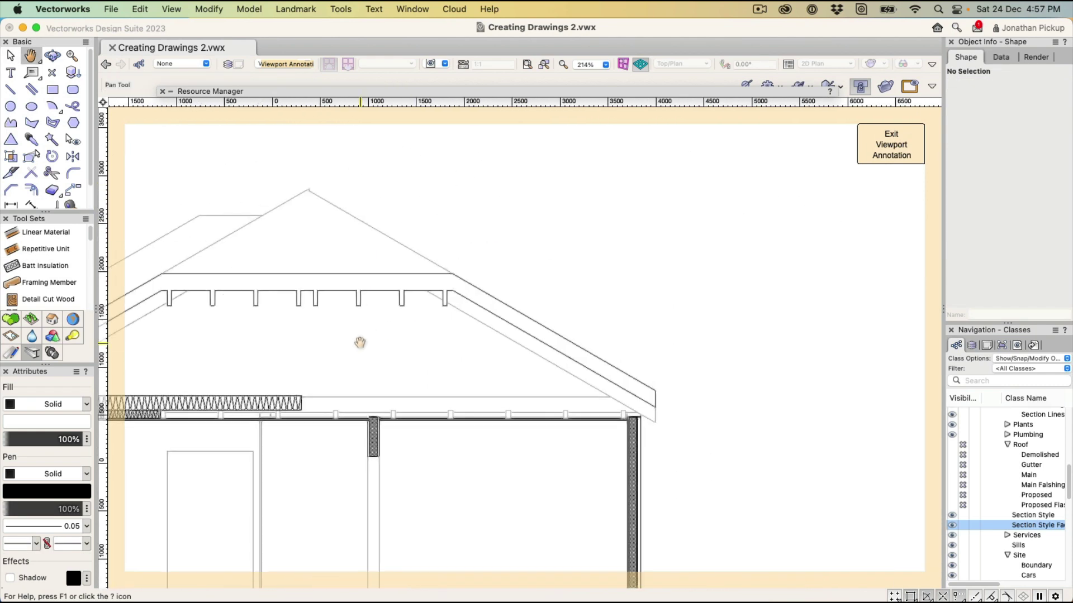
# - Add a callout with the Ridge Capping note pointing at the roof ridge
pyautogui.click(31, 78)
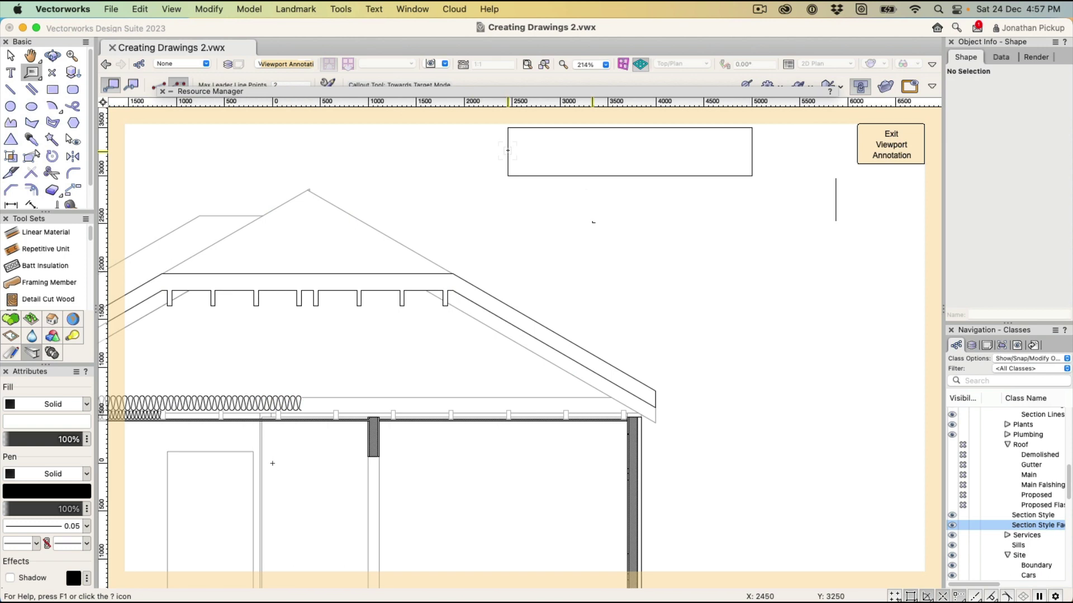
pyautogui.click(569, 172)
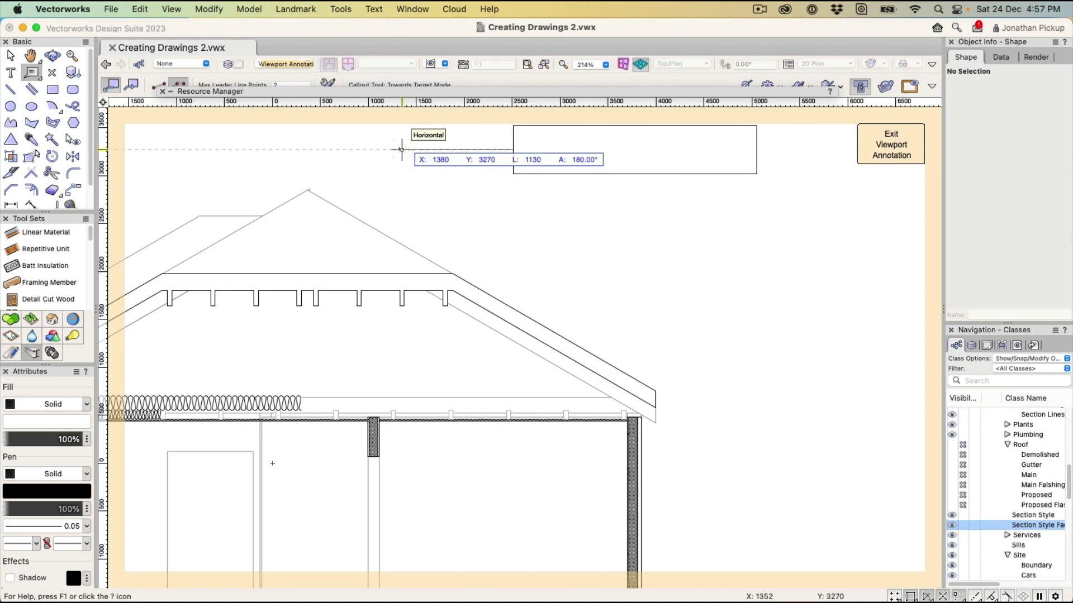
pyautogui.click(357, 223)
pyautogui.click(606, 268)
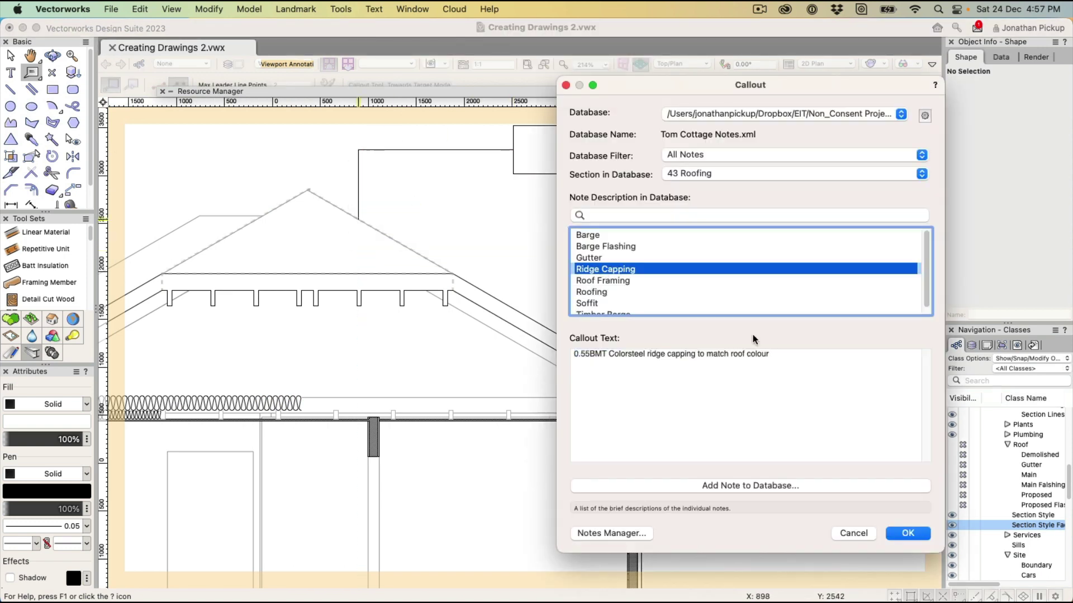
pyautogui.click(898, 531)
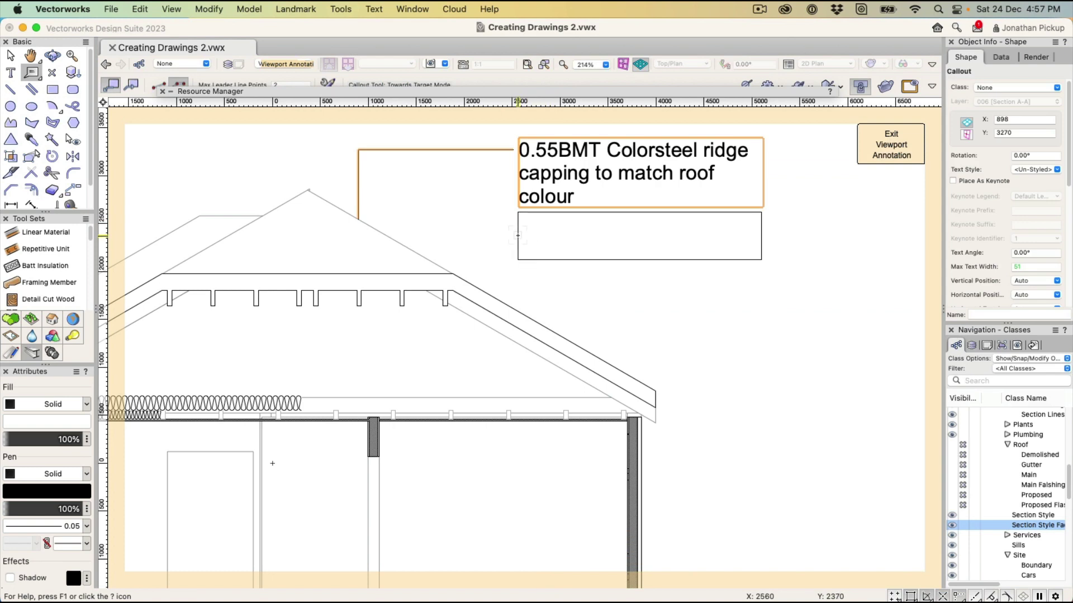
# - Add a second callout below it with the Trimdeck Roofing note pointing at the roof slope
pyautogui.click(518, 236)
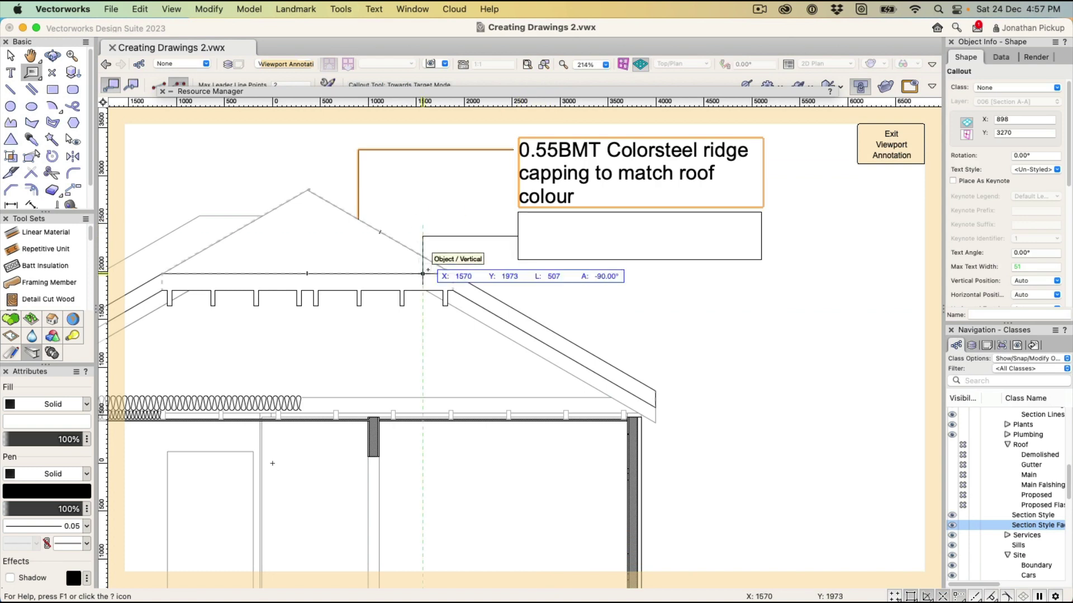
pyautogui.click(423, 256)
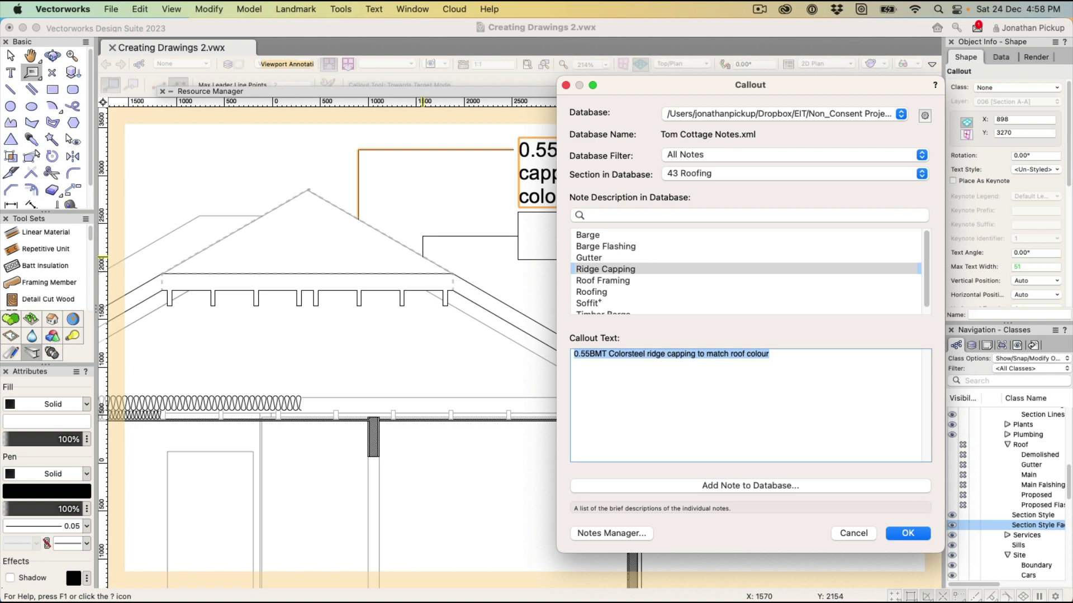
pyautogui.click(591, 292)
pyautogui.click(907, 533)
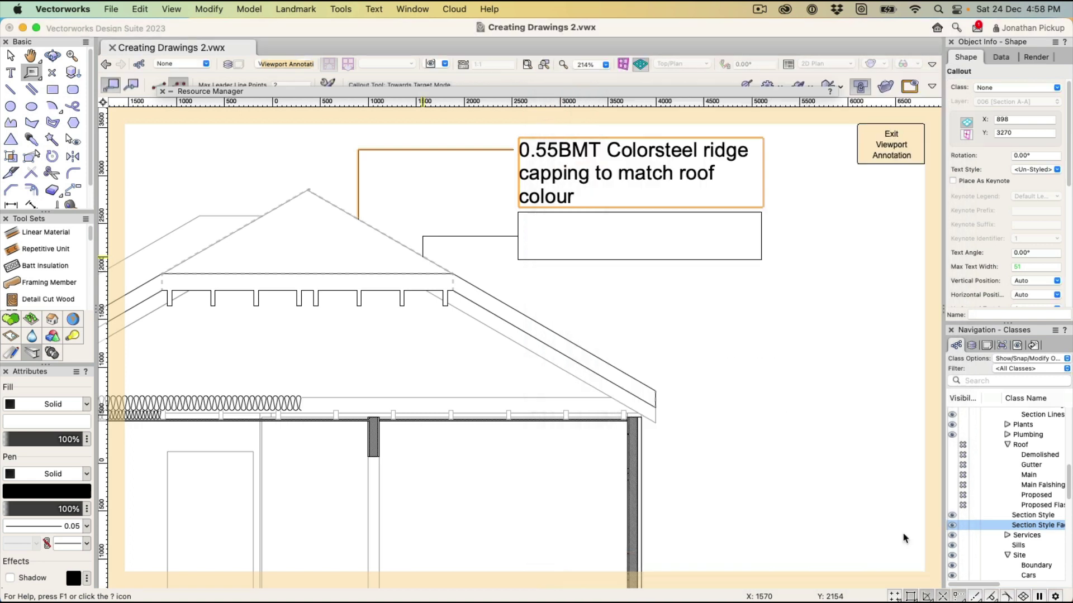
pyautogui.scroll(-3, 456, 306)
# - Drag the ridge capping and Trimdeck callout text boxes wider so each note wraps to two lines
pyautogui.press('x')
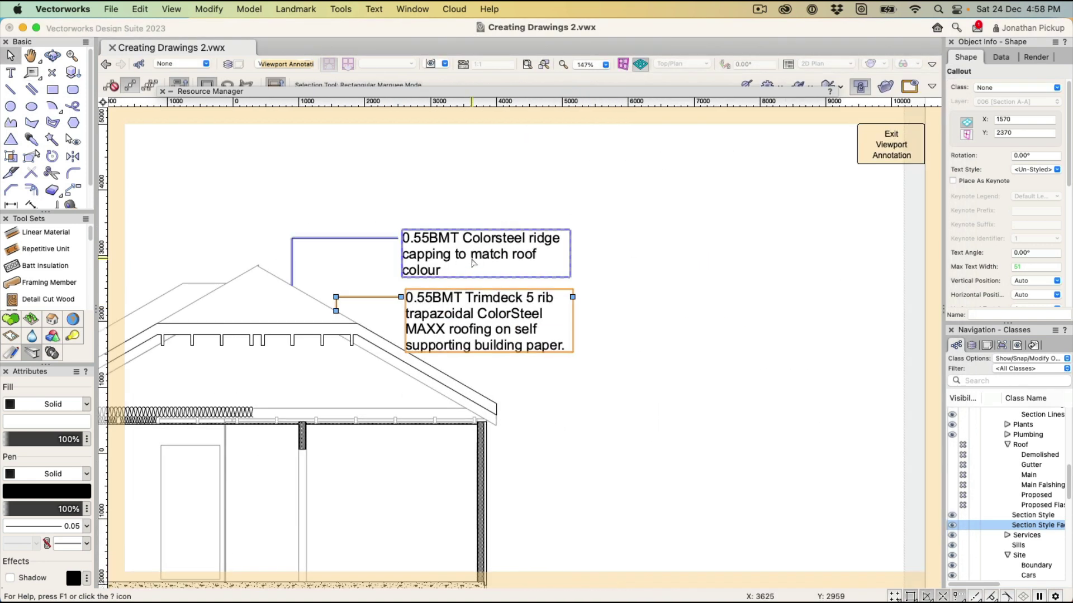
pyautogui.click(473, 260)
pyautogui.moveTo(570, 239); pyautogui.dragTo(701, 238)
pyautogui.click(534, 316)
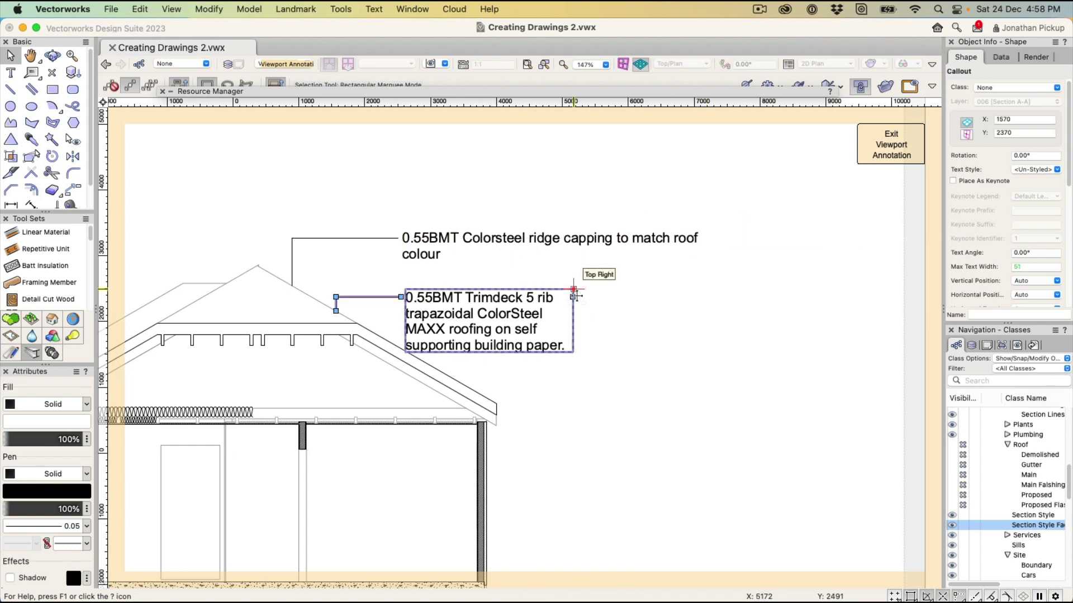
pyautogui.moveTo(573, 297); pyautogui.dragTo(705, 297)
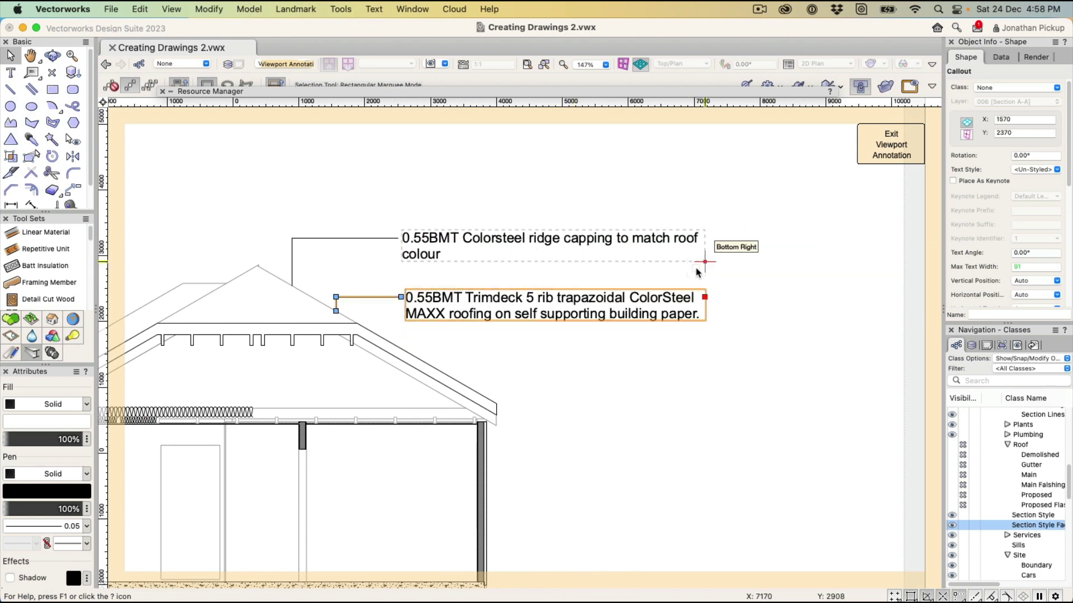
pyautogui.scroll(-1, 474, 343)
pyautogui.hotkey('shift', 'c')
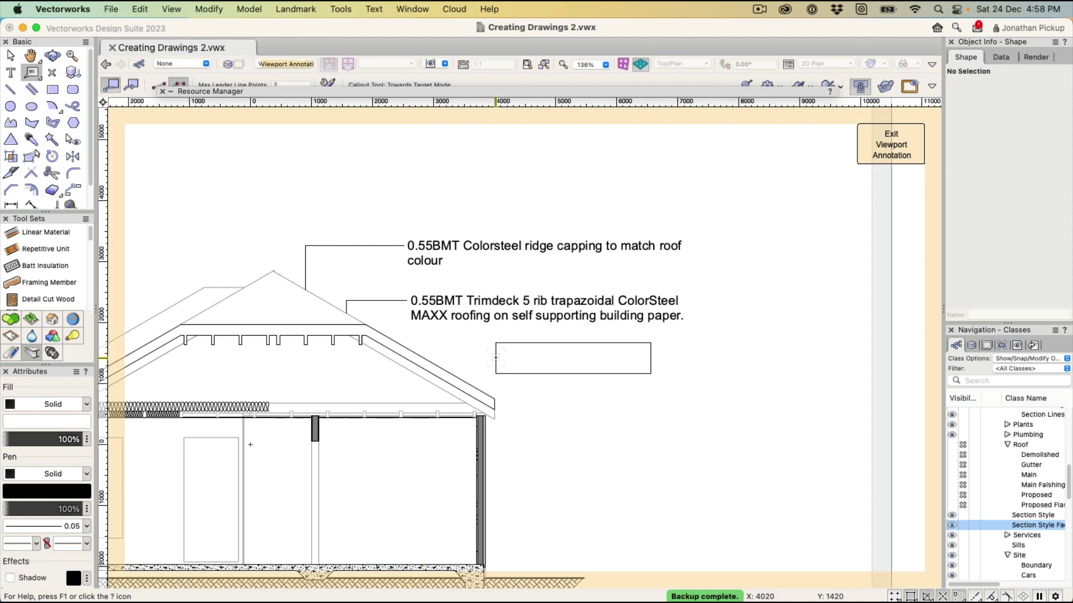
# - Add a bent-leader callout with the 47 Insulation > Roof Insulation note pointing at the ceiling insulation
pyautogui.click(502, 362)
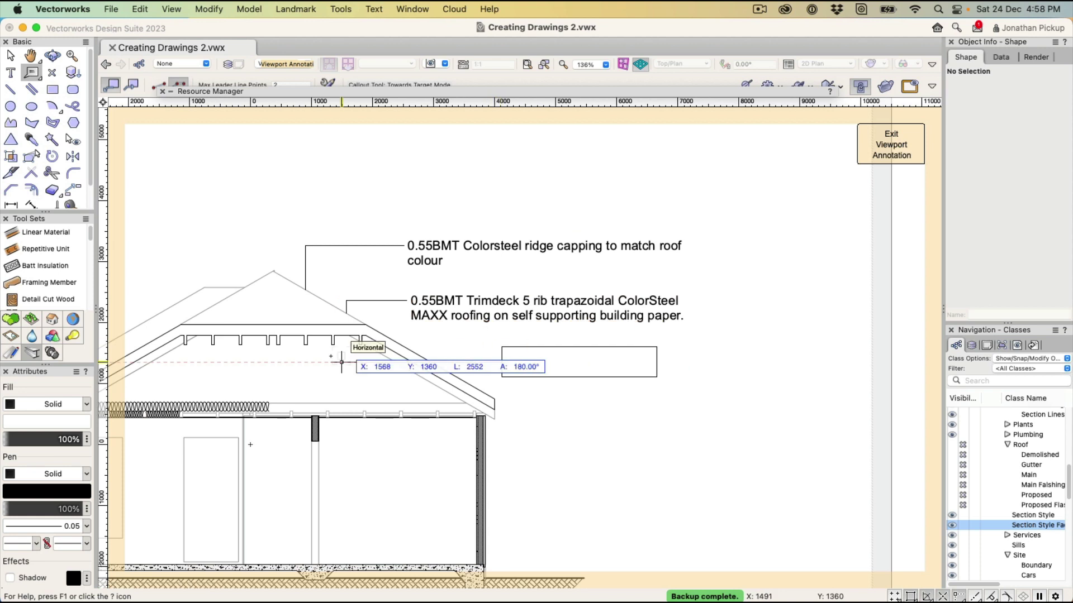
pyautogui.click(238, 362)
pyautogui.click(238, 403)
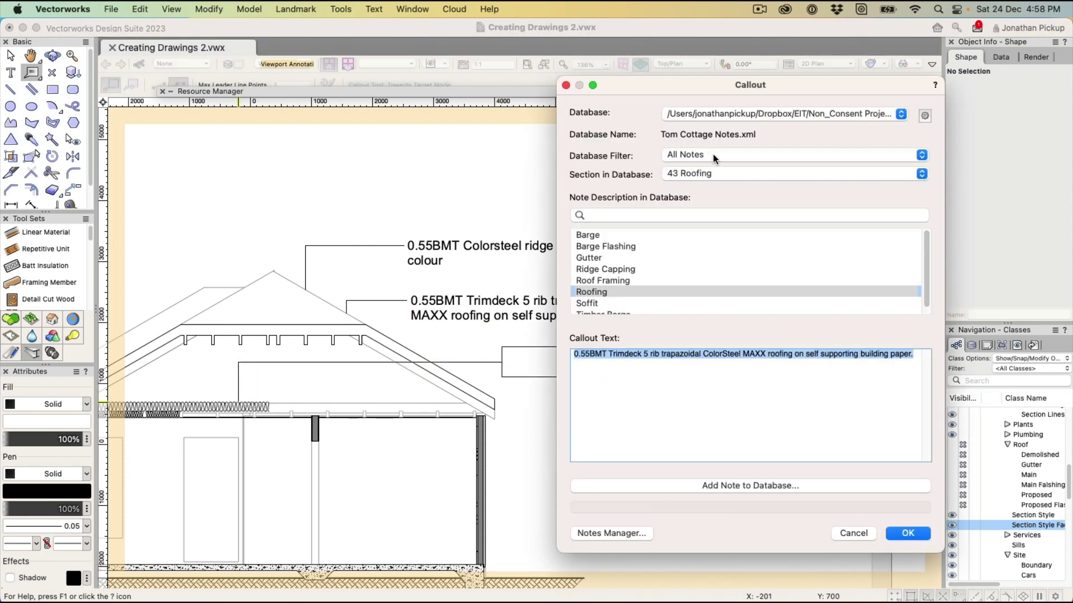
pyautogui.click(697, 173)
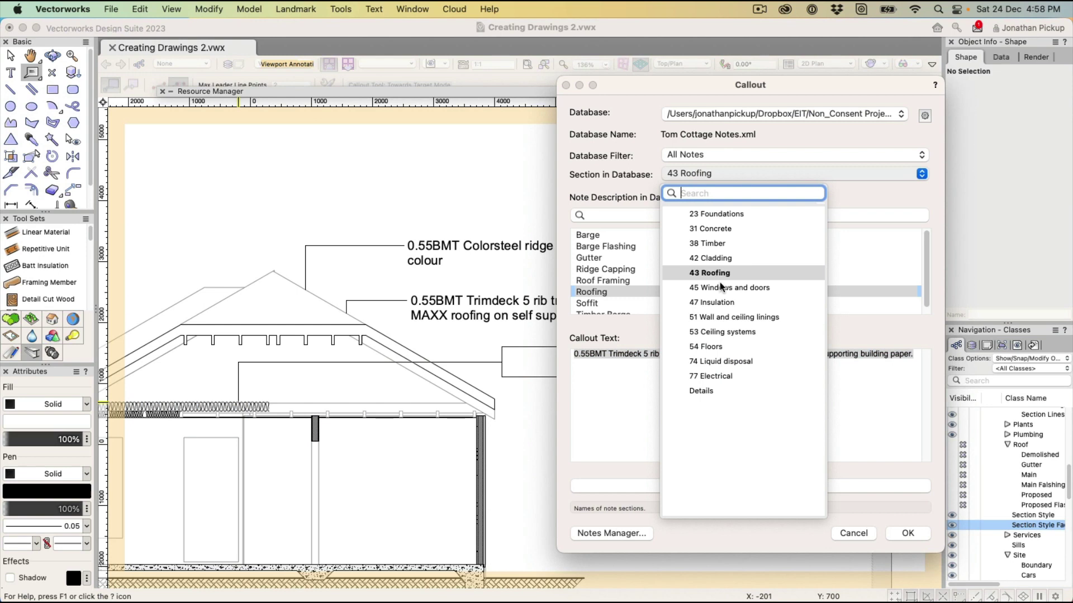
pyautogui.click(713, 303)
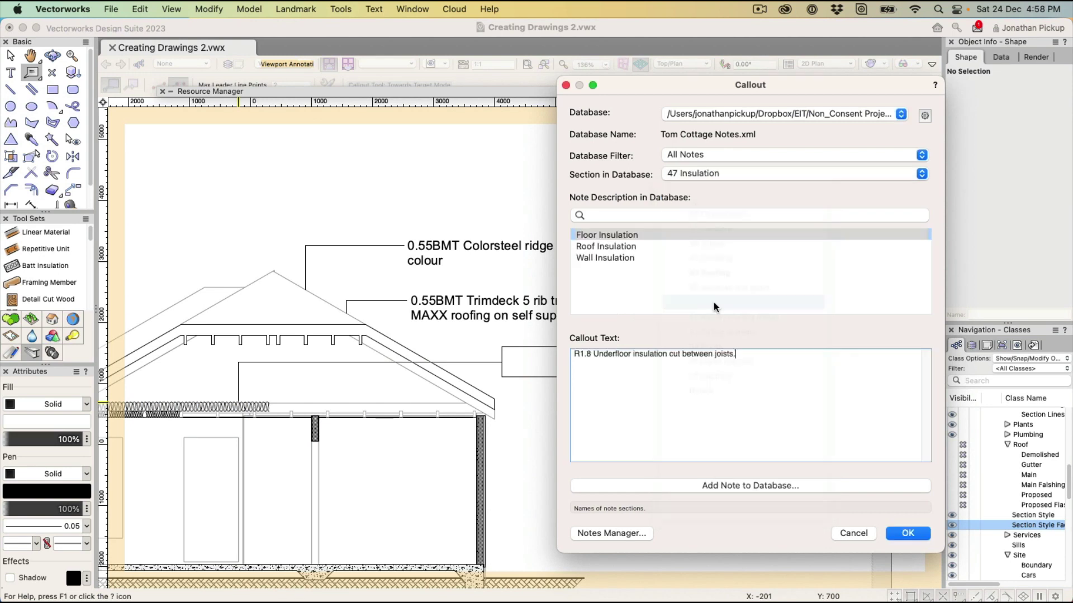
pyautogui.click(589, 247)
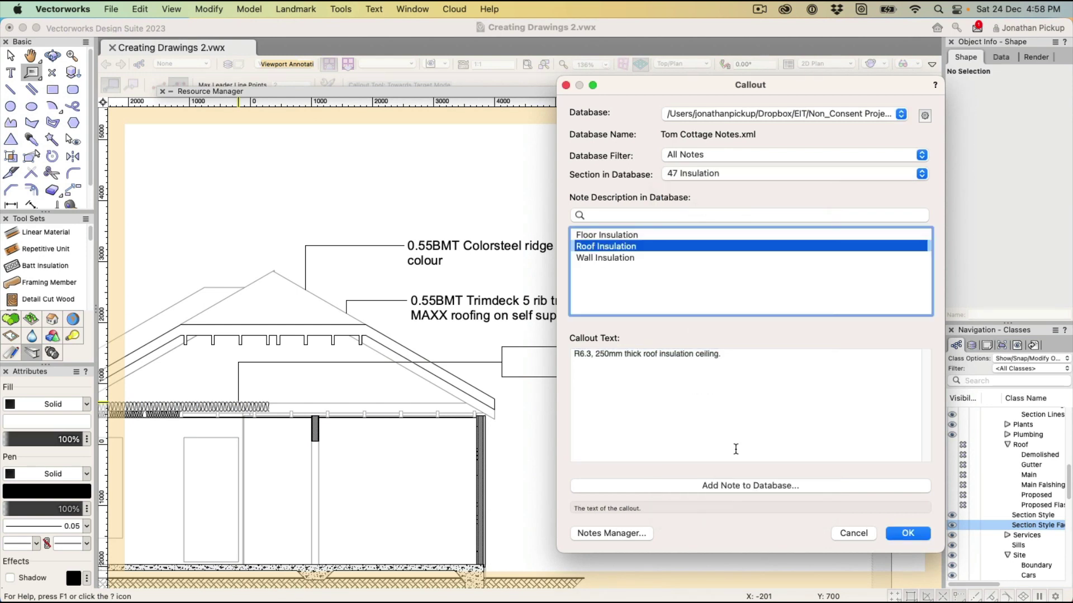
pyautogui.click(906, 534)
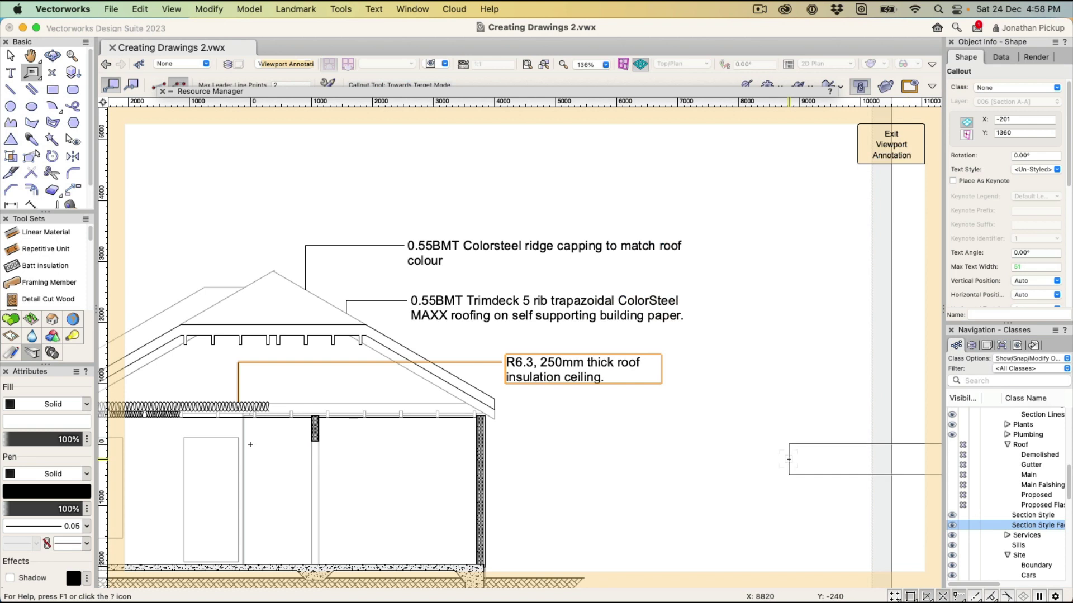
# - Select all three roof callouts together
pyautogui.press('x')
pyautogui.click(549, 293)
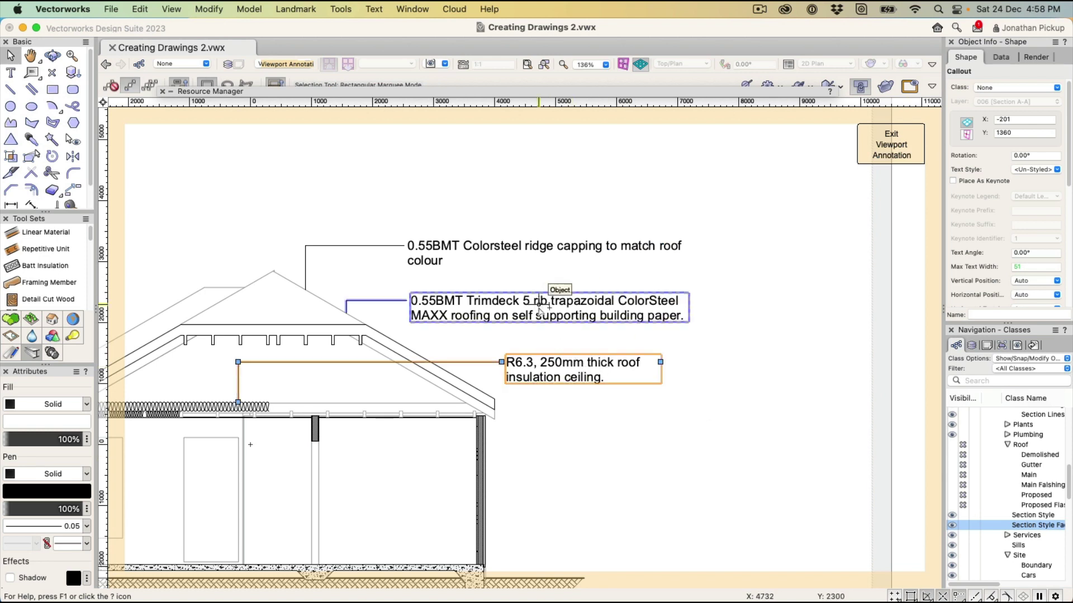
pyautogui.click(531, 251)
pyautogui.keyDown('shift'); pyautogui.click(552, 352); pyautogui.keyUp('shift')
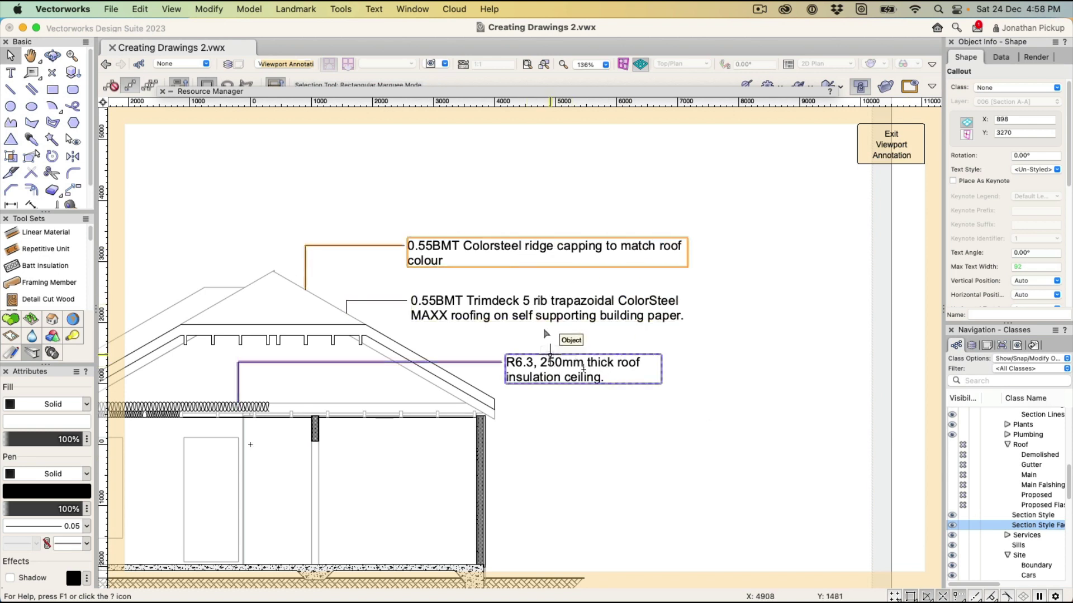
pyautogui.keyDown('shift'); pyautogui.click(455, 301); pyautogui.keyUp('shift')
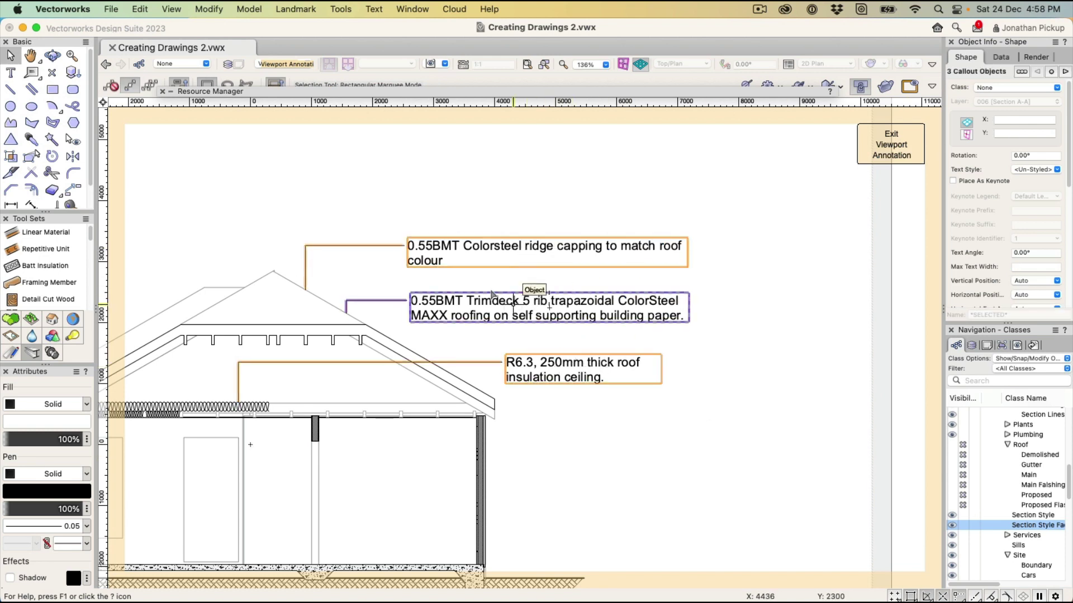
# - Align the three callouts' label points to a vertical reference line with Align/Distribute Leader Lines
pyautogui.click(209, 9)
pyautogui.moveTo(262, 59)
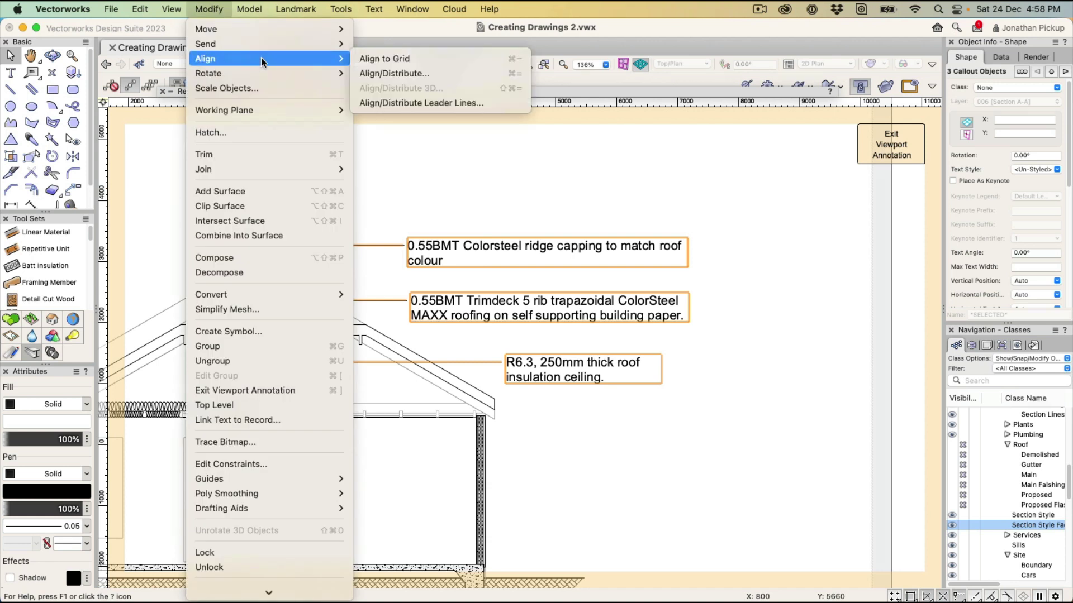
pyautogui.click(423, 102)
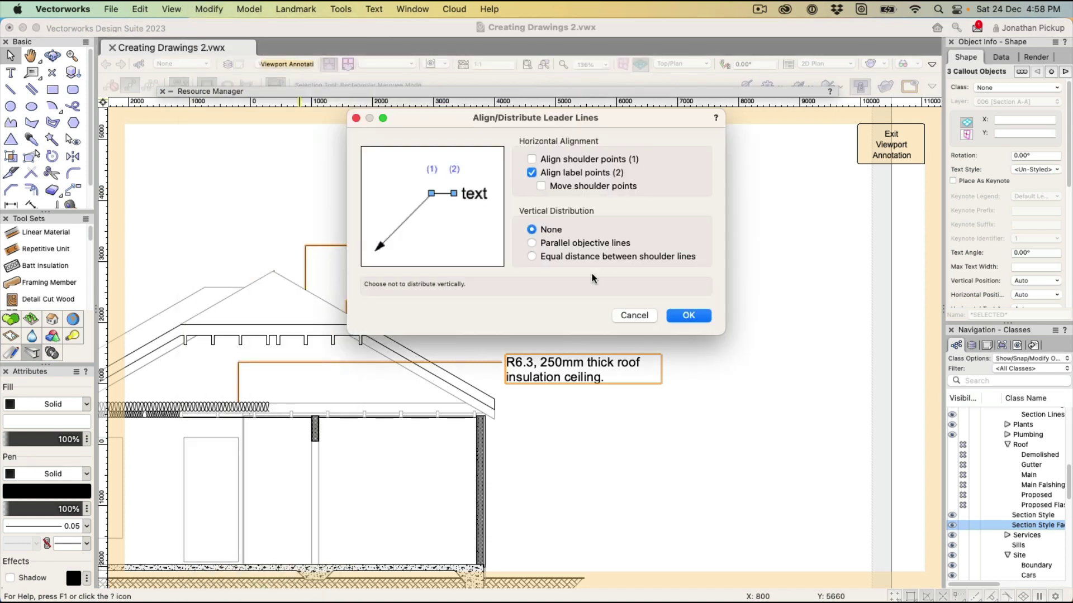
pyautogui.click(688, 315)
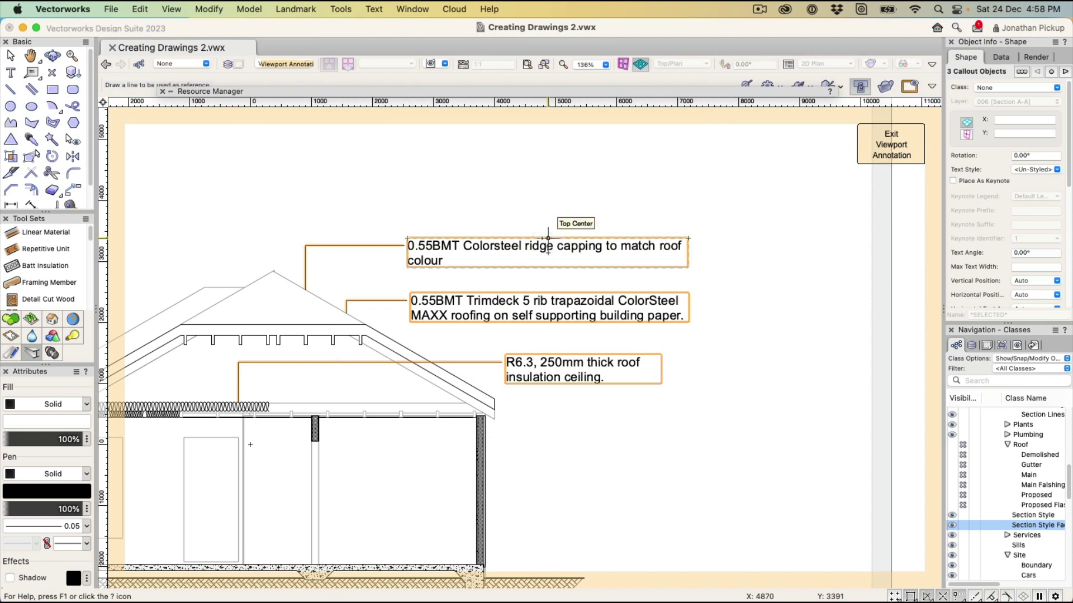
pyautogui.click(522, 216)
pyautogui.click(521, 411)
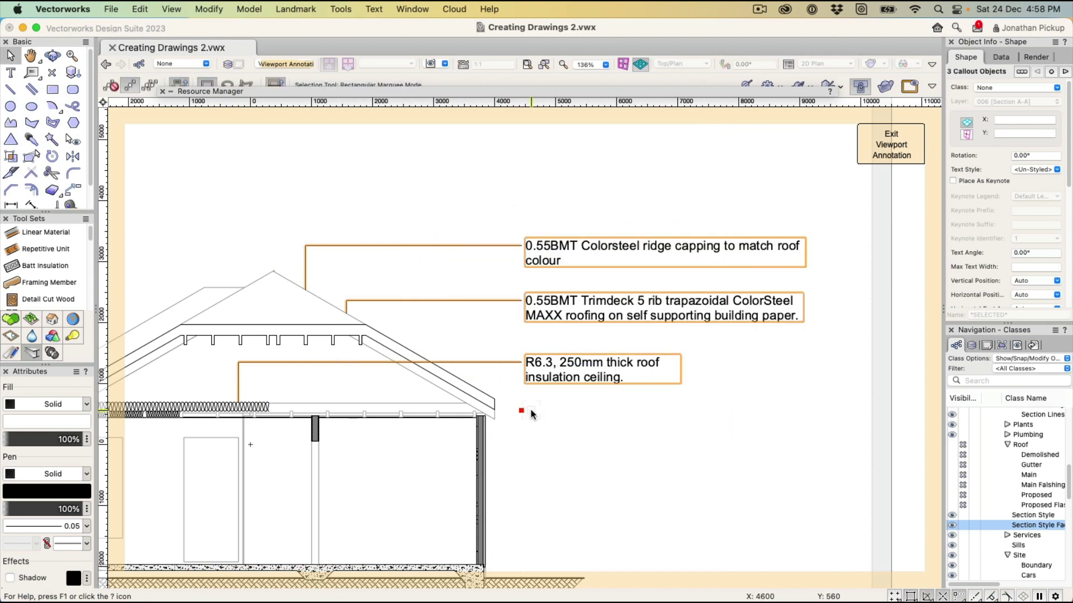
pyautogui.click(591, 404)
# - Exit viewport annotation and drag the Section A-A viewport up and left on the sheet
pyautogui.scroll(-3, 621, 380)
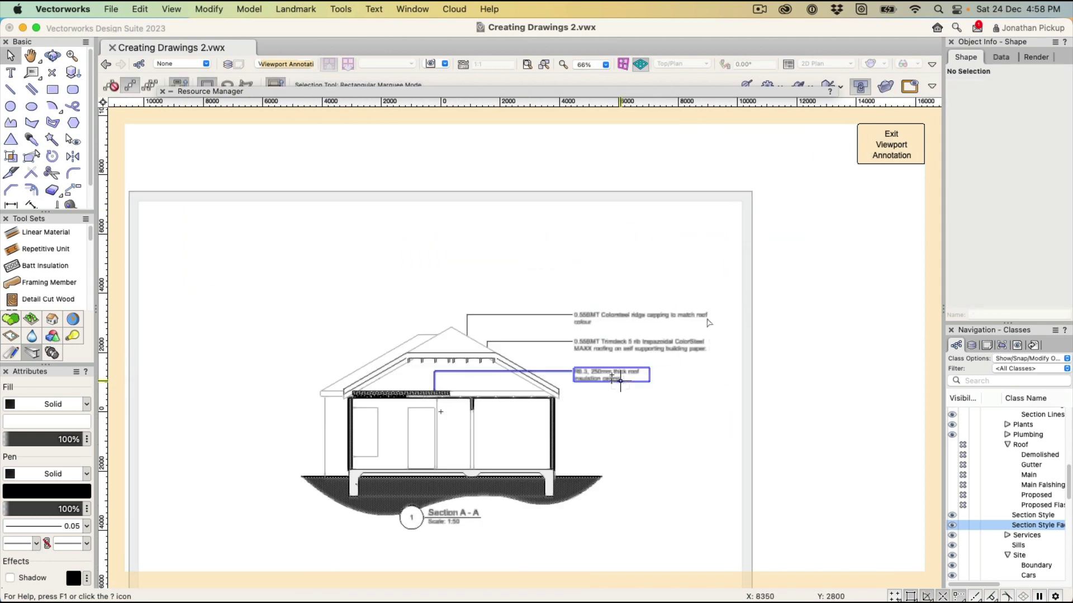
pyautogui.click(892, 155)
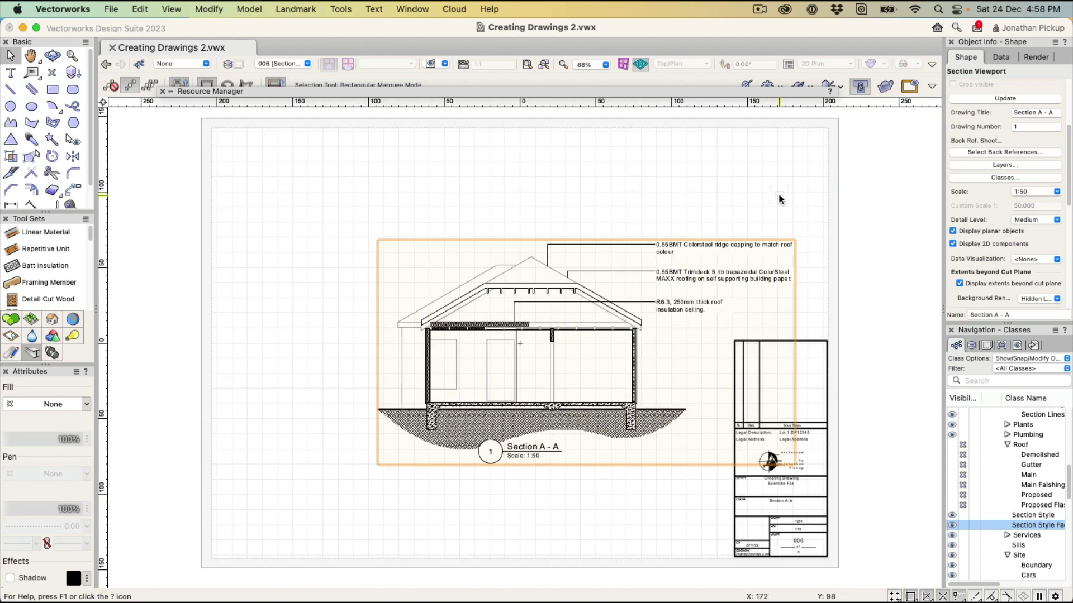
pyautogui.click(780, 199)
pyautogui.moveTo(626, 316); pyautogui.dragTo(546, 287)
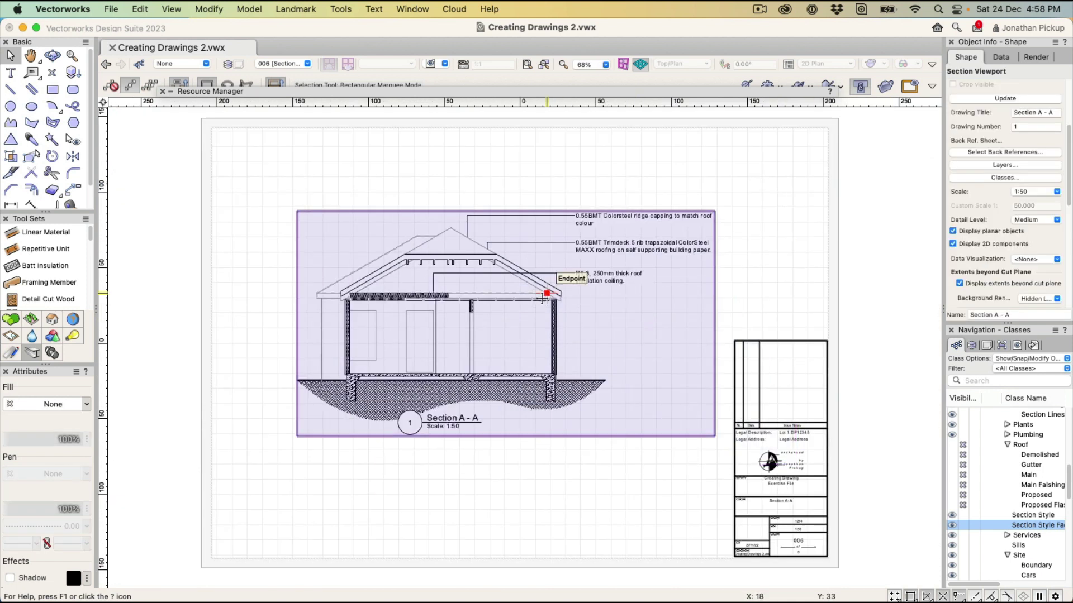
pyautogui.click(653, 160)
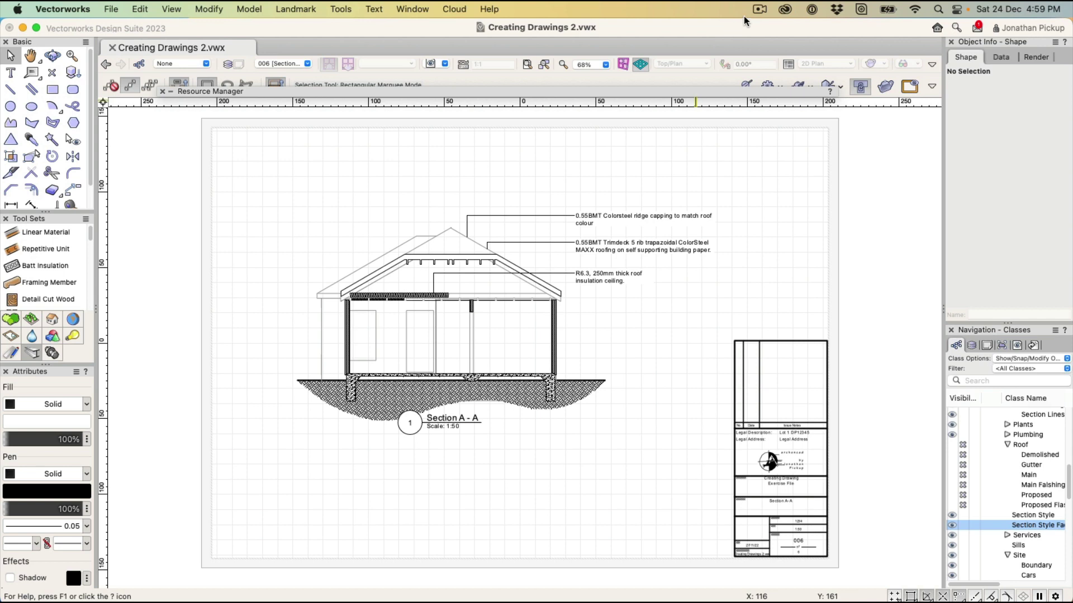
pyautogui.click(759, 10)
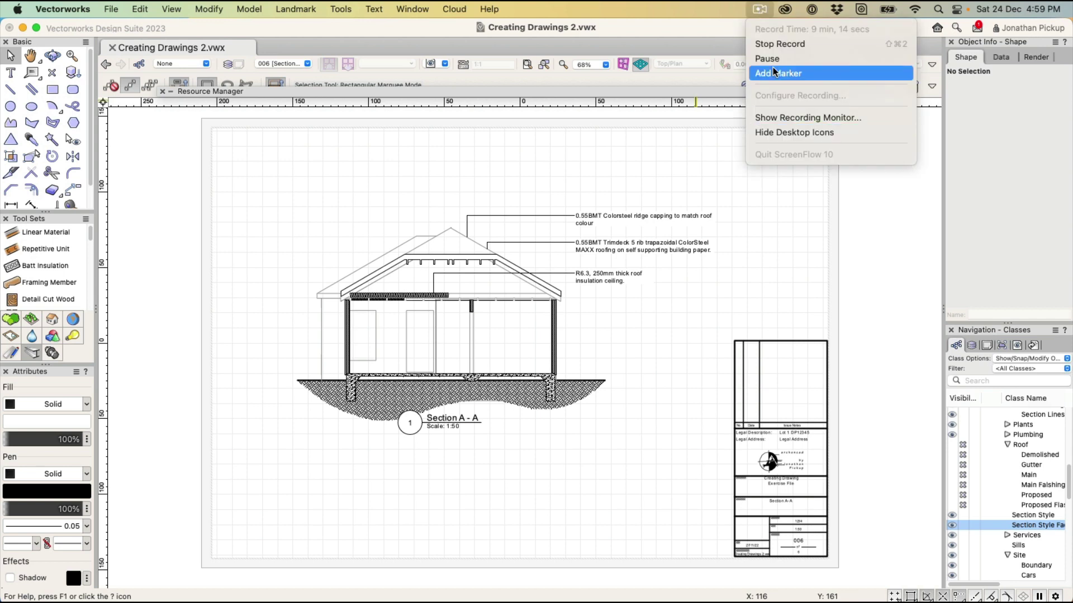